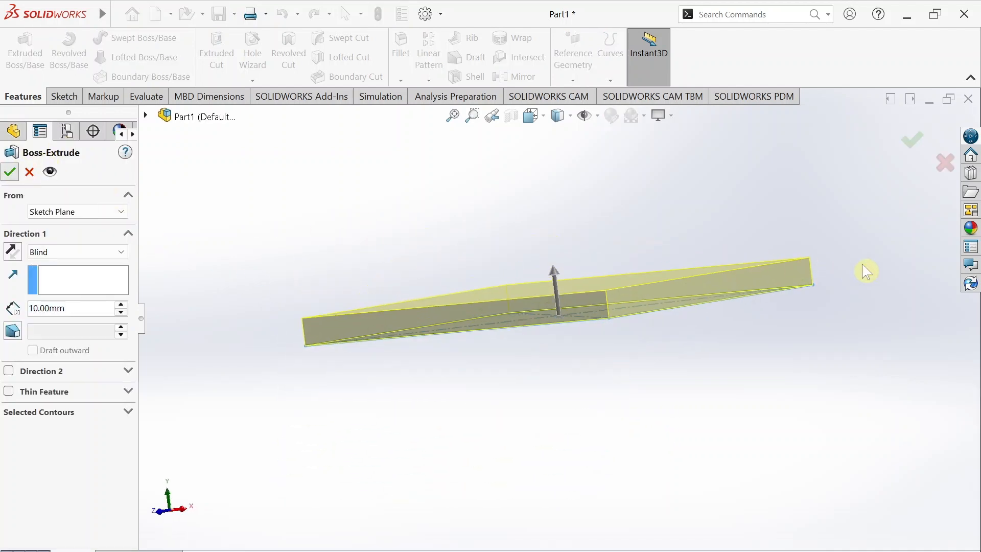
Extrude the rectangular sketch 10 mm with a Blind end condition to form the plate
{"action": "key", "text": "Return"}
{"action": "middle_click_drag", "start_coordinate": [870, 283], "coordinate": [881, 303]}
{"action": "scroll", "coordinate": [848, 350], "scroll_direction": "up", "scroll_amount": 3}
{"action": "left_click", "coordinate": [870, 415]}
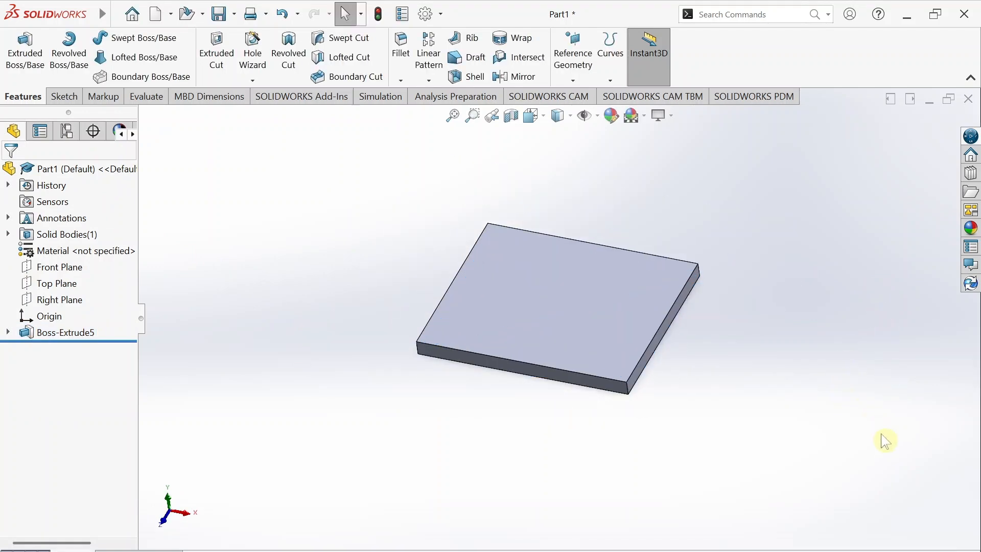
Create a reference plane offset 25 mm outward from the plate's right side face
{"action": "scroll", "coordinate": [839, 424], "scroll_direction": "up", "scroll_amount": 3}
{"action": "scroll", "coordinate": [820, 418], "scroll_direction": "down", "scroll_amount": 3}
{"action": "scroll", "coordinate": [558, 312], "scroll_direction": "up", "scroll_amount": 2}
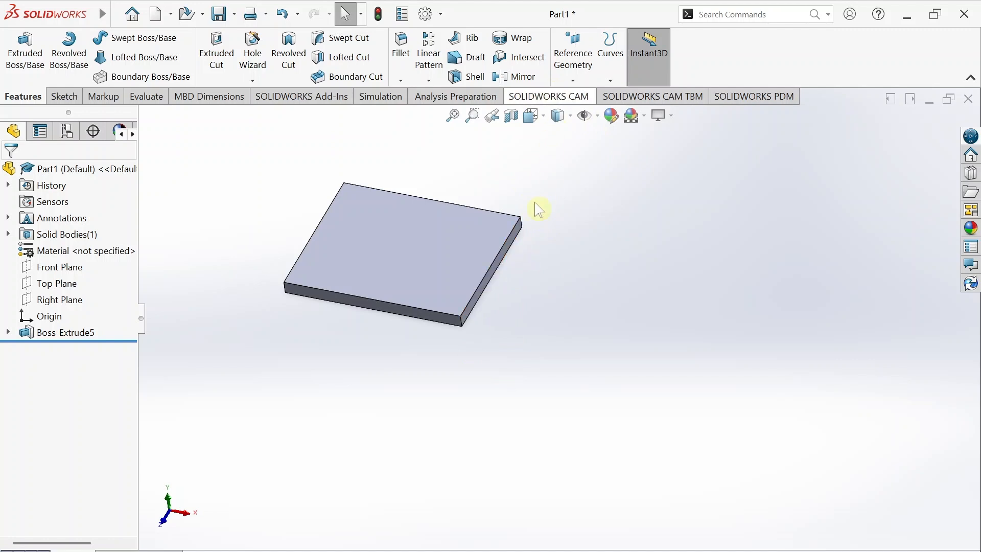
{"action": "left_click", "coordinate": [571, 71]}
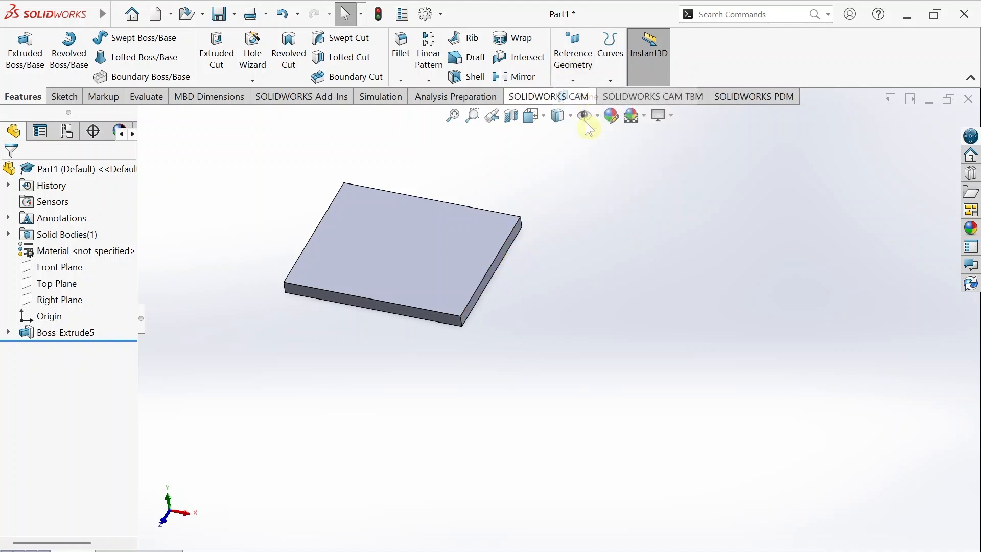
{"action": "left_click", "coordinate": [505, 247]}
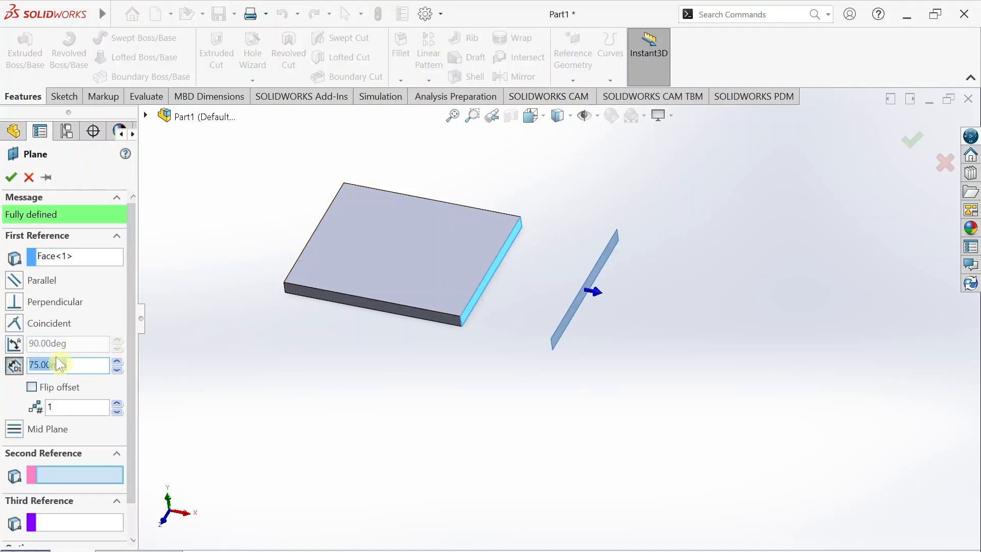
{"action": "type", "text": "25"}
{"action": "key", "text": "Return"}
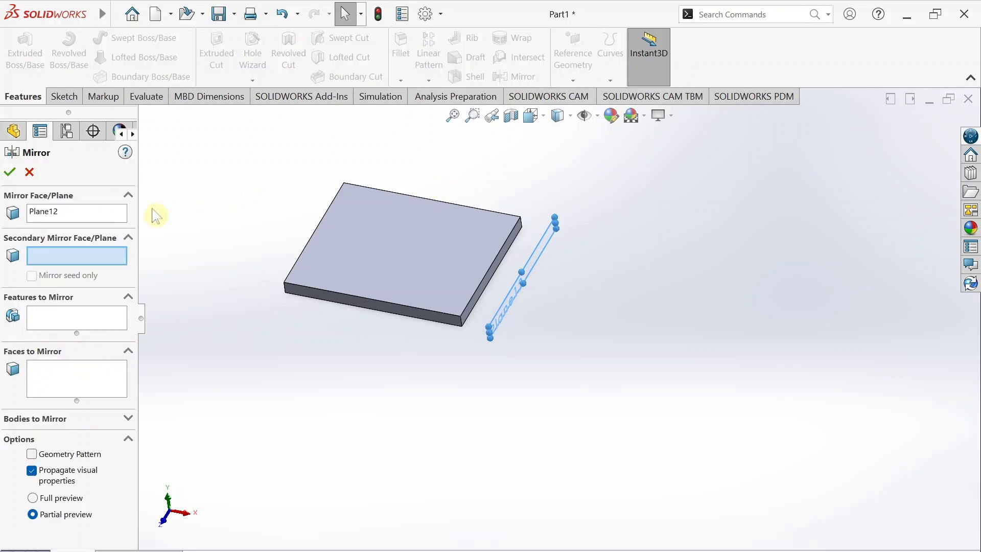
Mirror the plate body about Plane12 with Merge solids turned off
{"action": "left_click", "coordinate": [68, 213]}
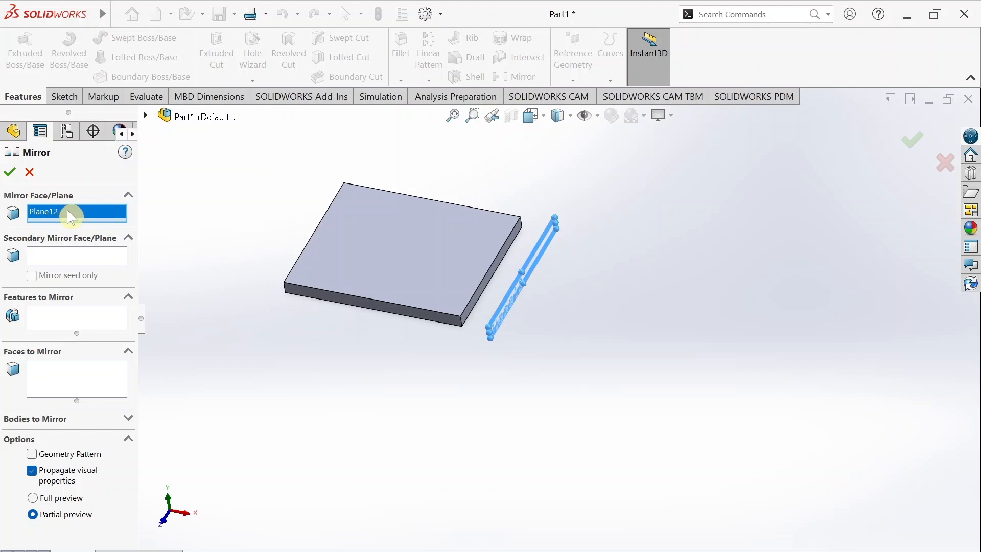
{"action": "left_click", "coordinate": [44, 254]}
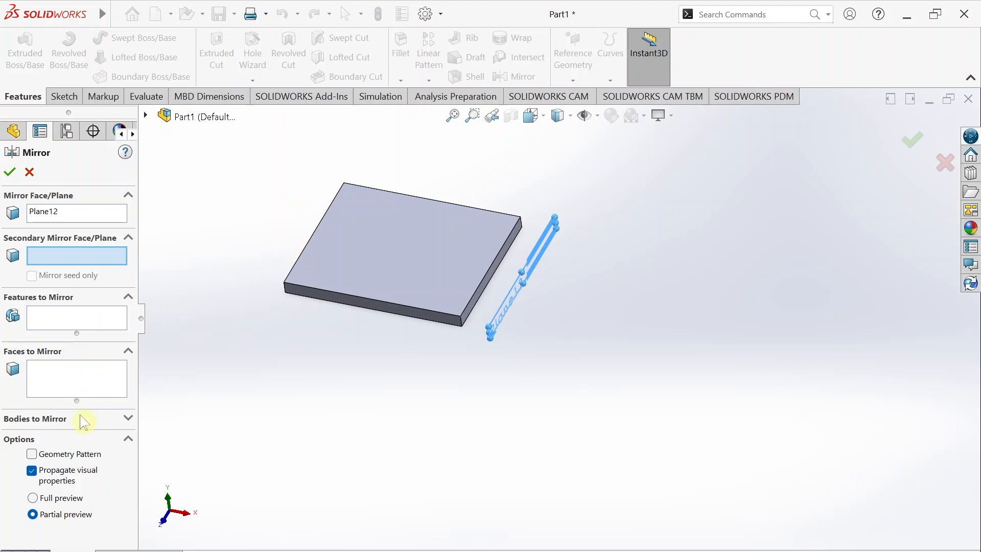
{"action": "left_click", "coordinate": [111, 418]}
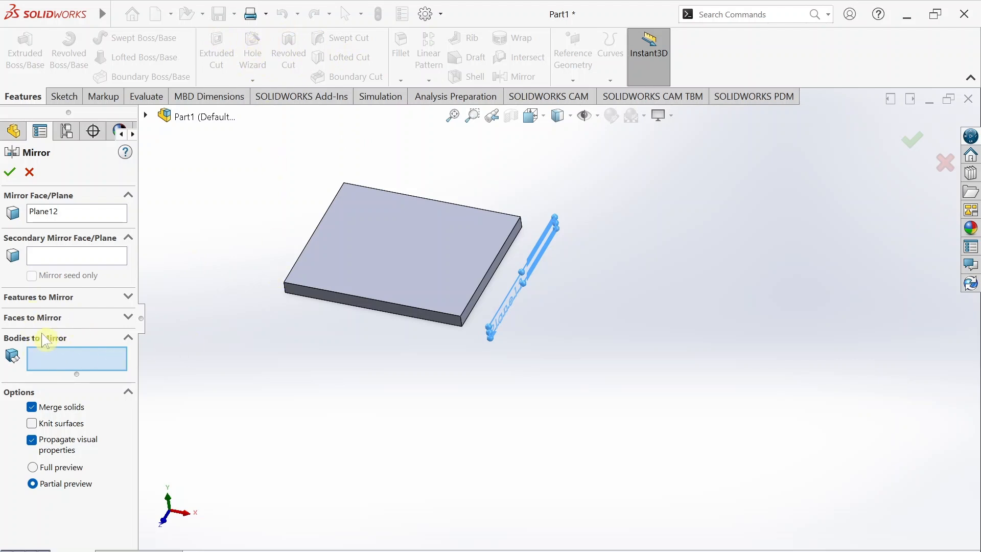
{"action": "left_click", "coordinate": [358, 250]}
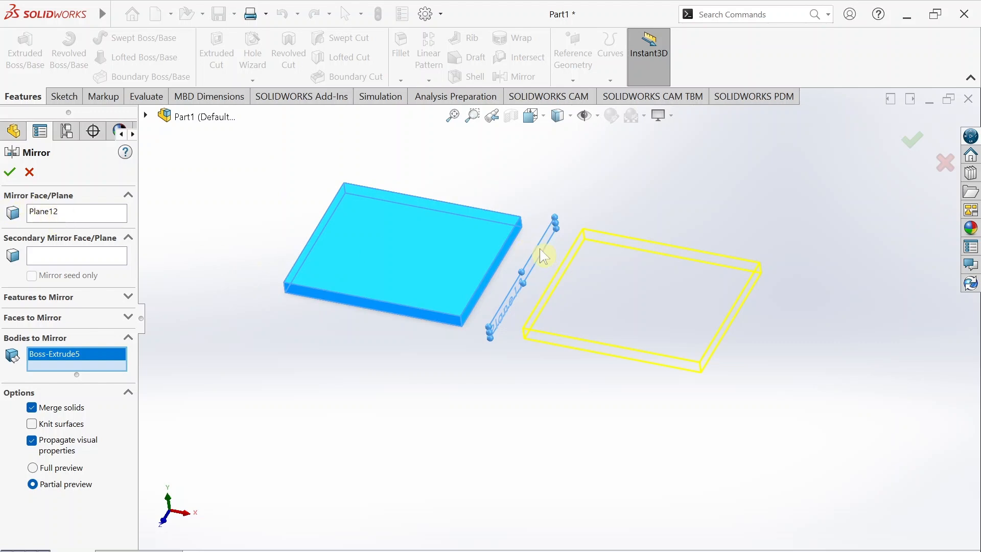
{"action": "scroll", "coordinate": [546, 260], "scroll_direction": "down", "scroll_amount": 3}
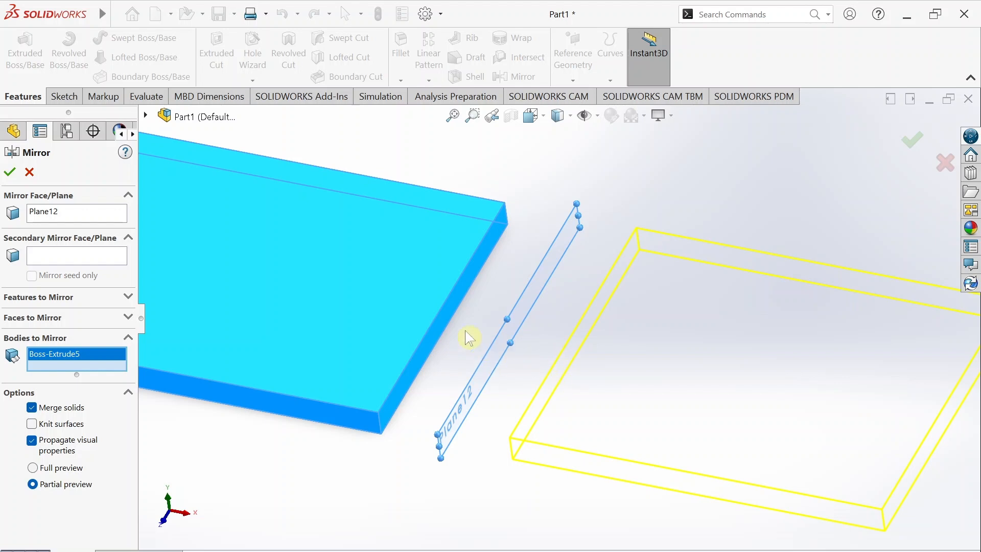
{"action": "scroll", "coordinate": [467, 333], "scroll_direction": "up", "scroll_amount": 2}
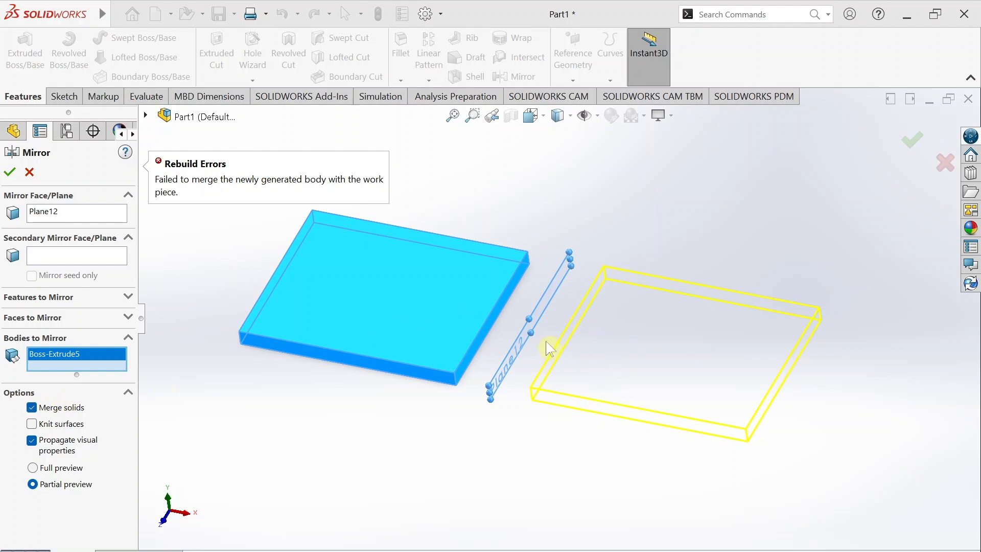
{"action": "left_click", "coordinate": [32, 407]}
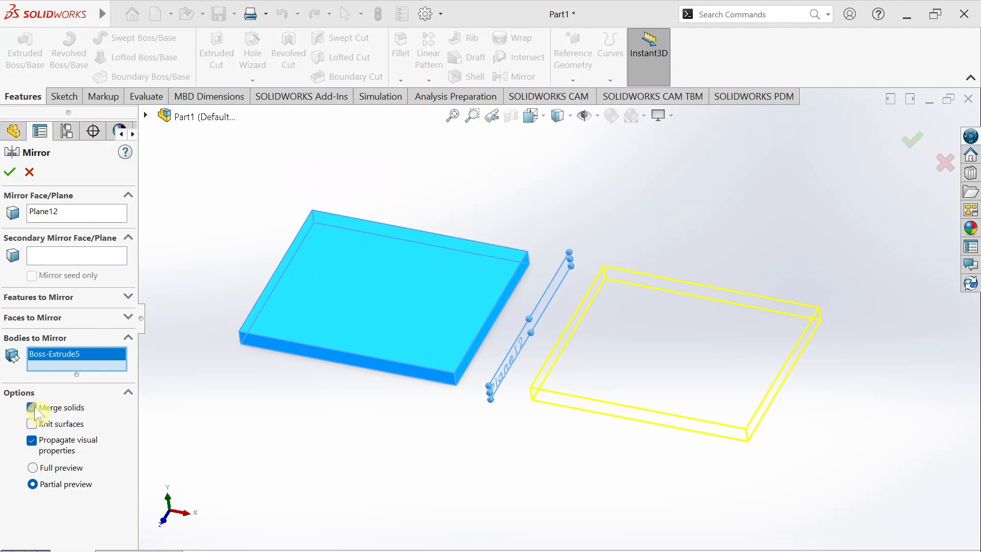
{"action": "left_click", "coordinate": [10, 174]}
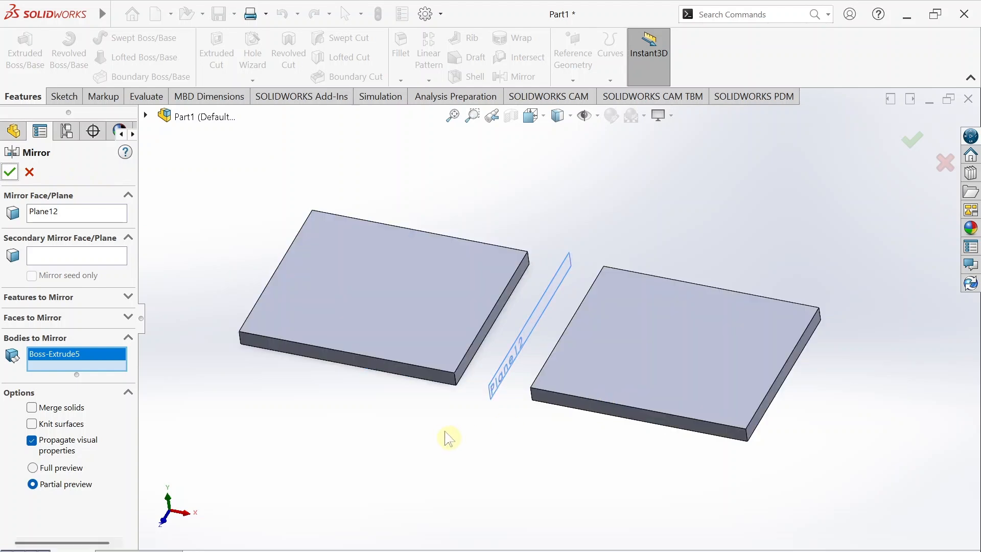
Create a reference plane offset 25 mm outward from the original plate's front side face
{"action": "scroll", "coordinate": [283, 330], "scroll_direction": "up", "scroll_amount": 3}
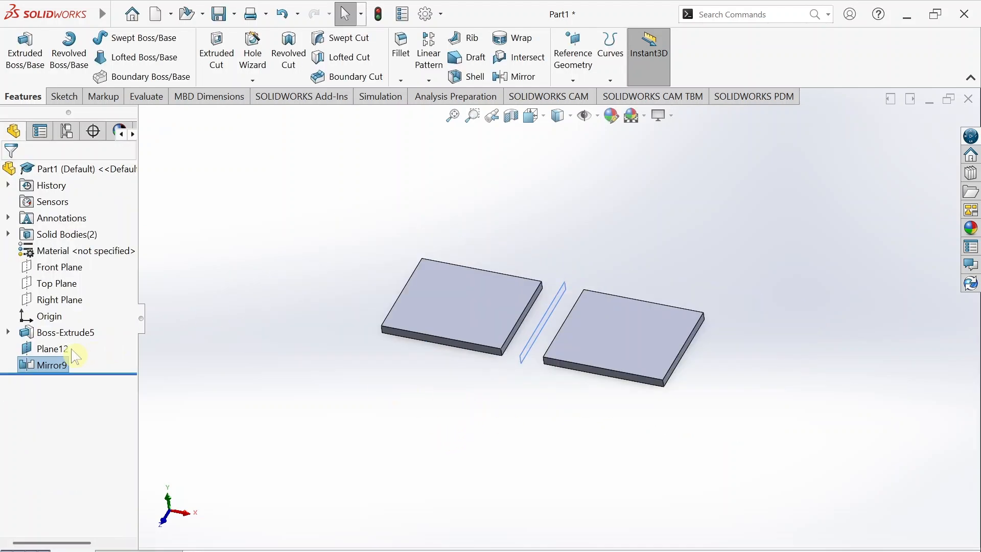
{"action": "left_click", "coordinate": [573, 78]}
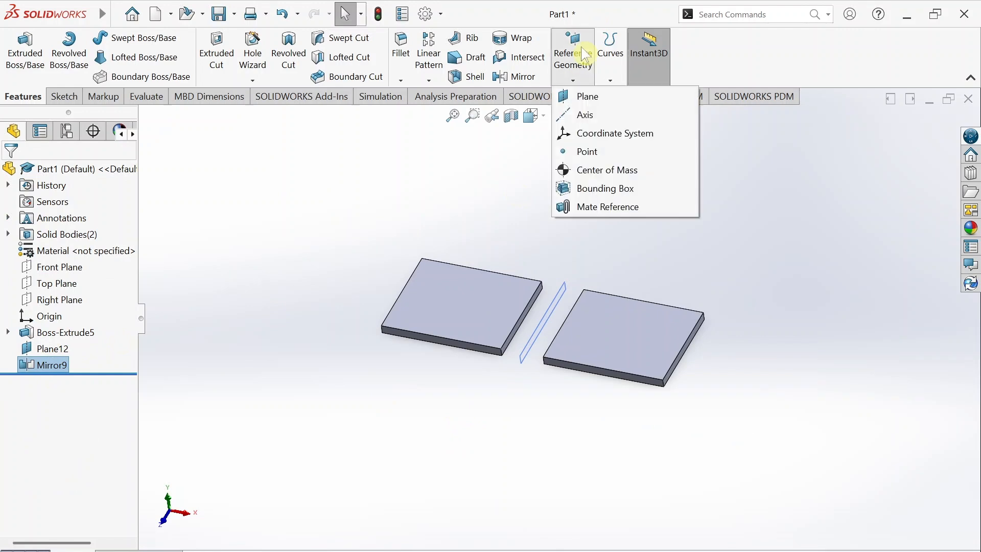
{"action": "left_click", "coordinate": [588, 94]}
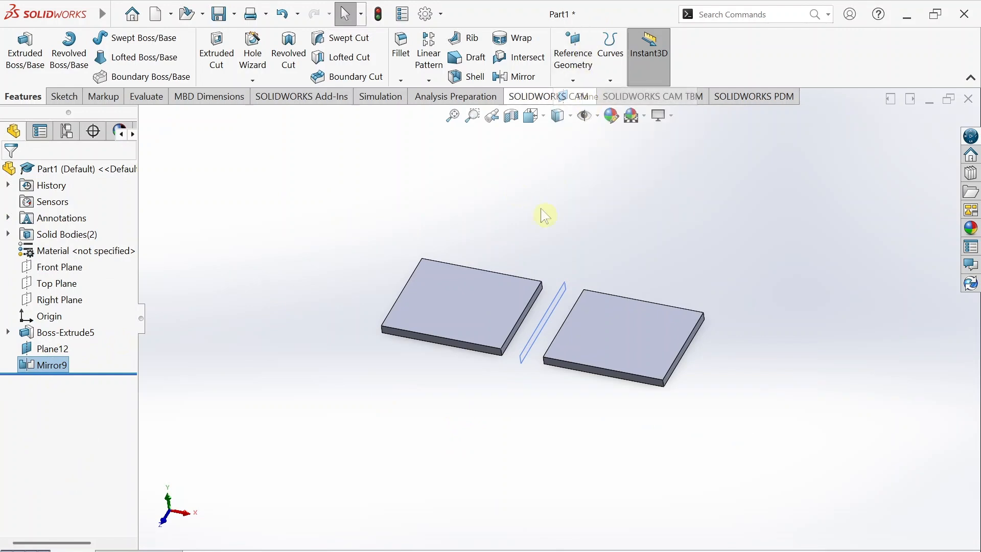
{"action": "left_click", "coordinate": [485, 348]}
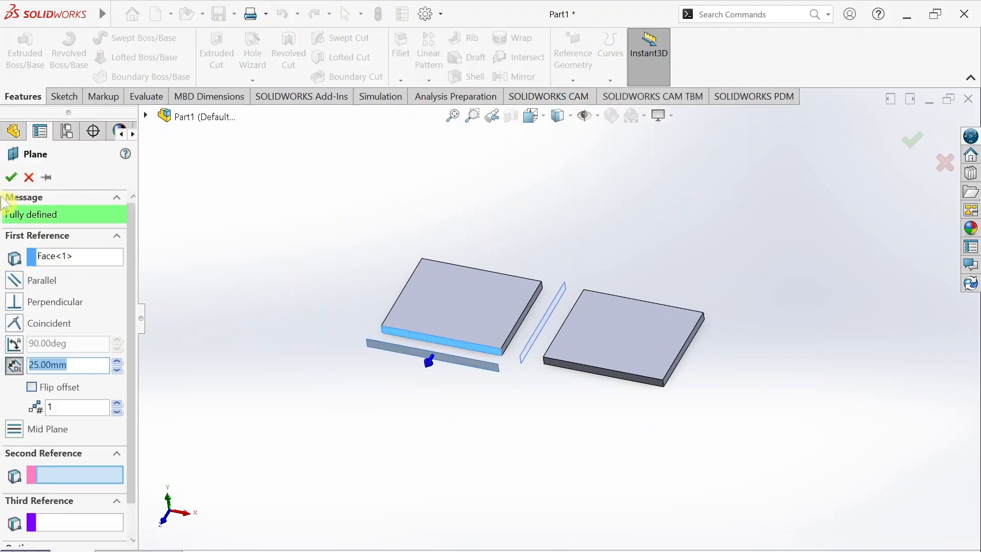
{"action": "left_click", "coordinate": [13, 179]}
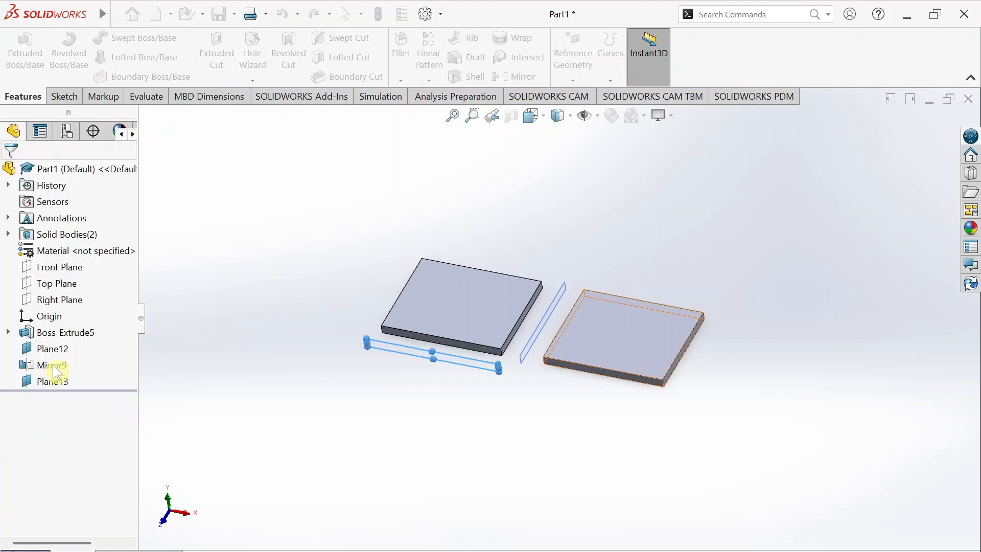
Delete the single-plane mirror feature Mirror9
{"action": "left_click", "coordinate": [55, 365]}
{"action": "right_click", "coordinate": [57, 364]}
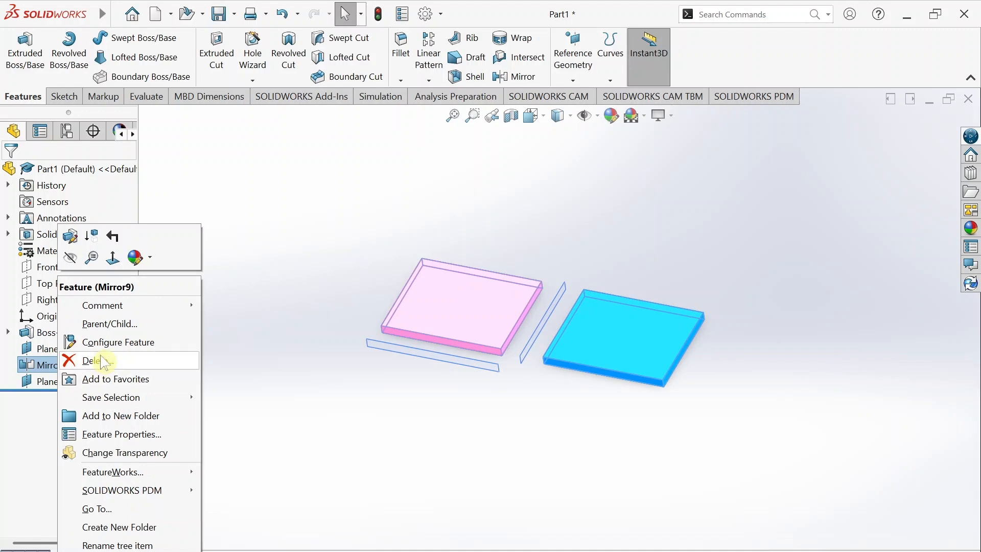
{"action": "left_click", "coordinate": [104, 363]}
{"action": "left_click", "coordinate": [571, 215]}
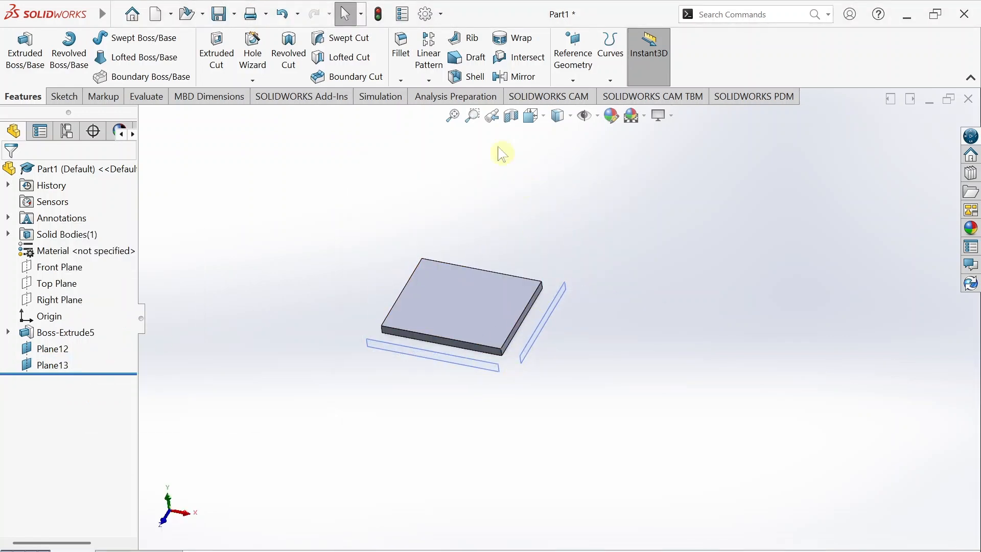
Mirror the plate body about Plane12 and, as secondary plane, Plane13, with Merge solids off and Mirror seed only on
{"action": "left_click", "coordinate": [517, 77]}
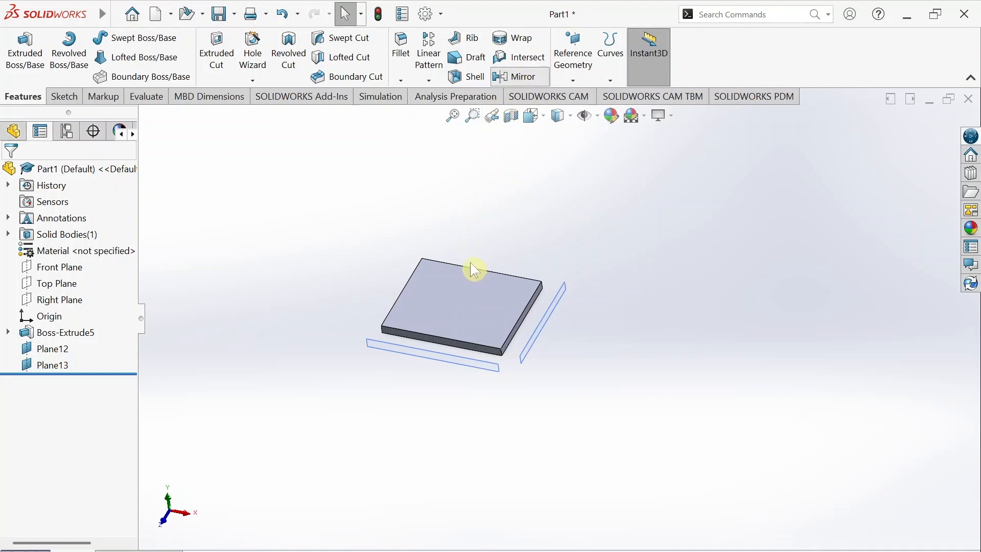
{"action": "left_click", "coordinate": [543, 326]}
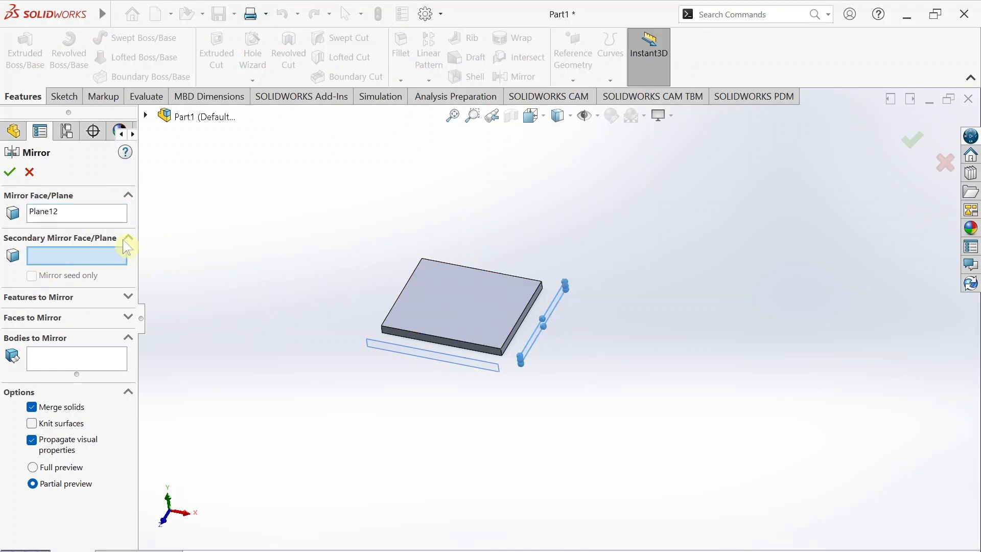
{"action": "left_click", "coordinate": [490, 369]}
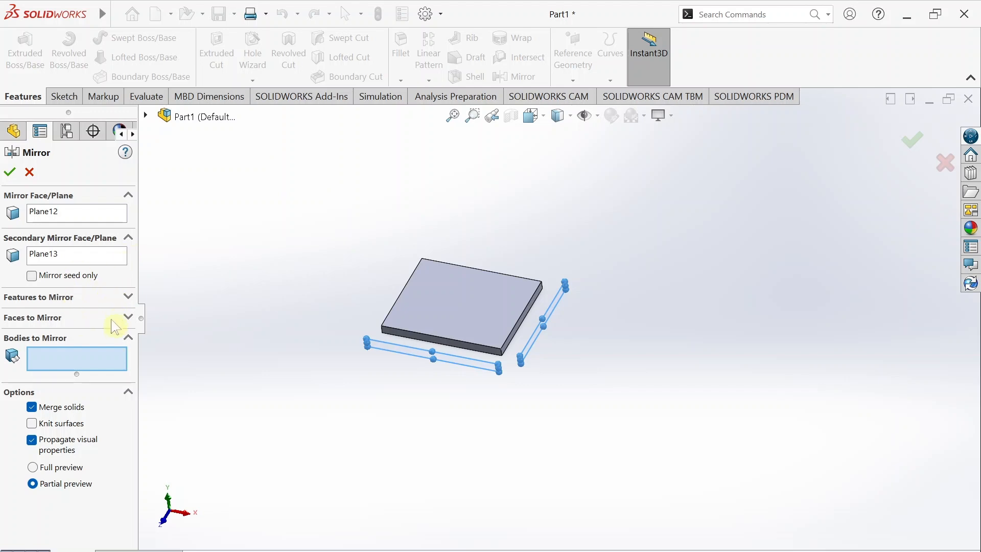
{"action": "left_click", "coordinate": [442, 313]}
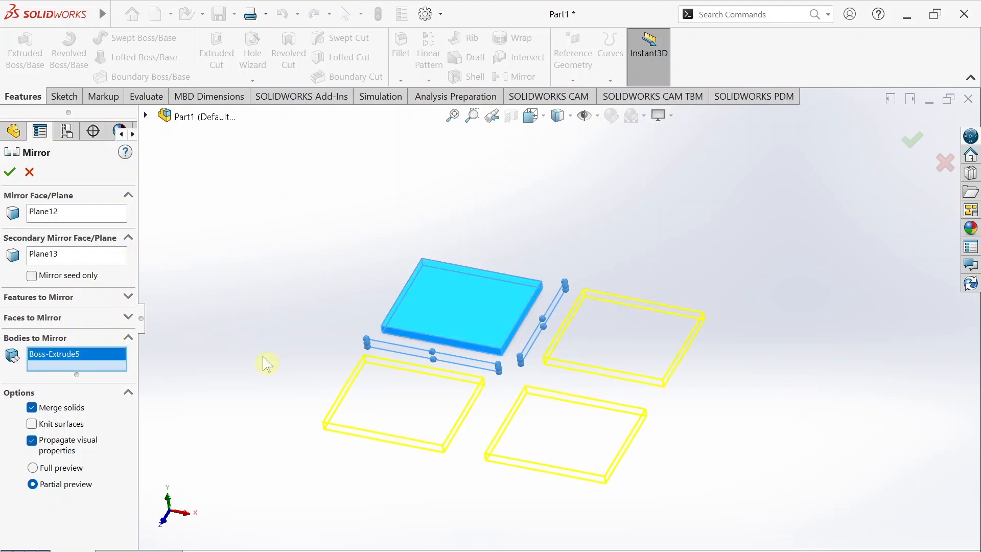
{"action": "left_click", "coordinate": [31, 408]}
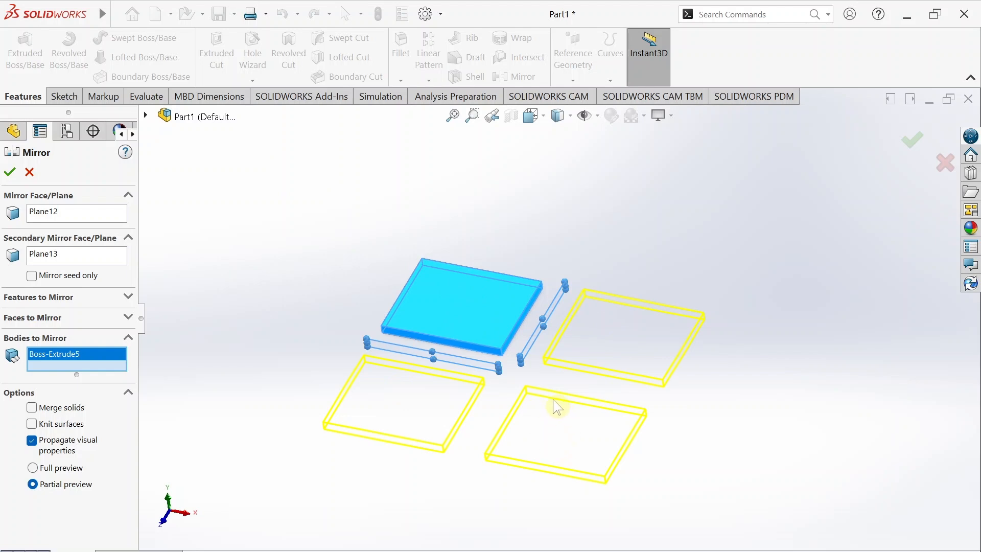
{"action": "left_click", "coordinate": [32, 277]}
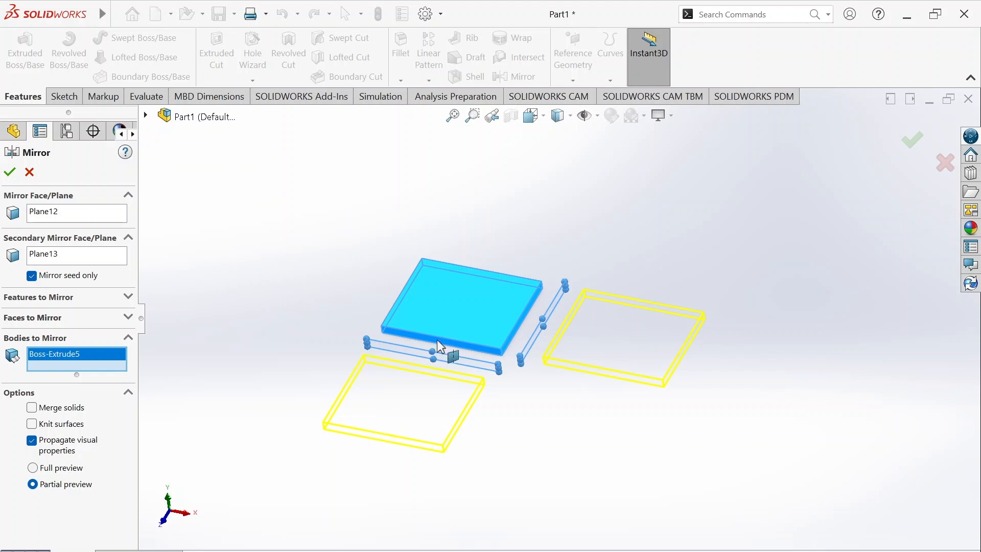
{"action": "left_click", "coordinate": [31, 275]}
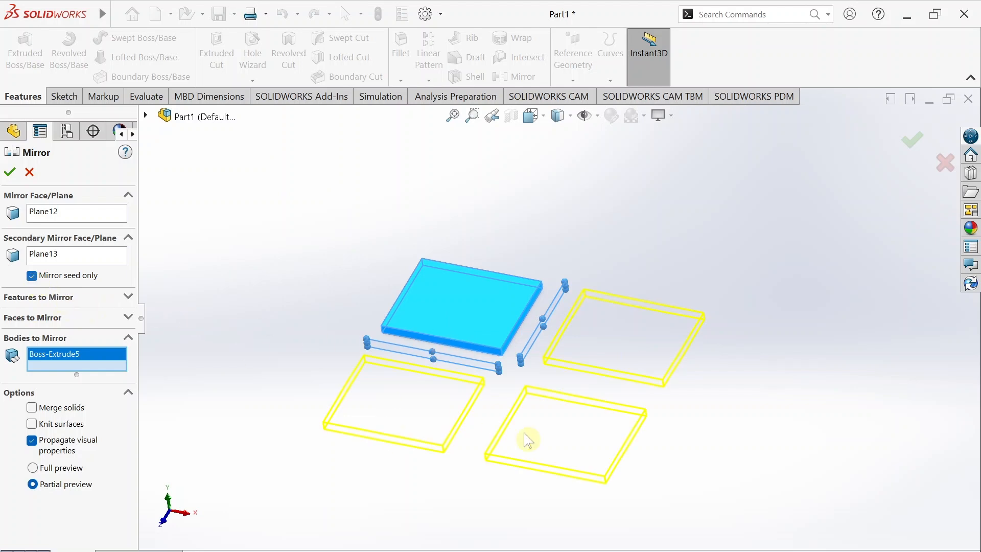
{"action": "left_click", "coordinate": [31, 275]}
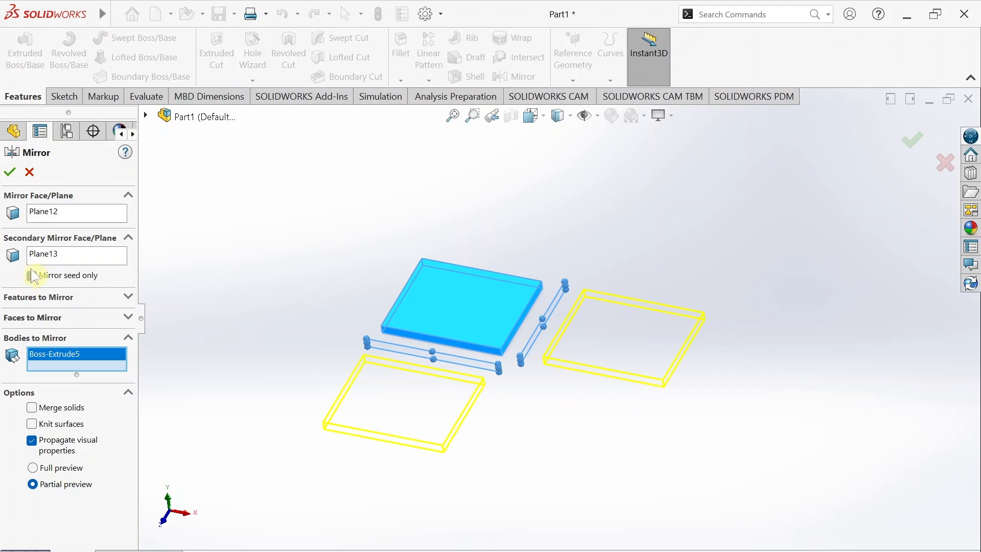
{"action": "left_click", "coordinate": [10, 171]}
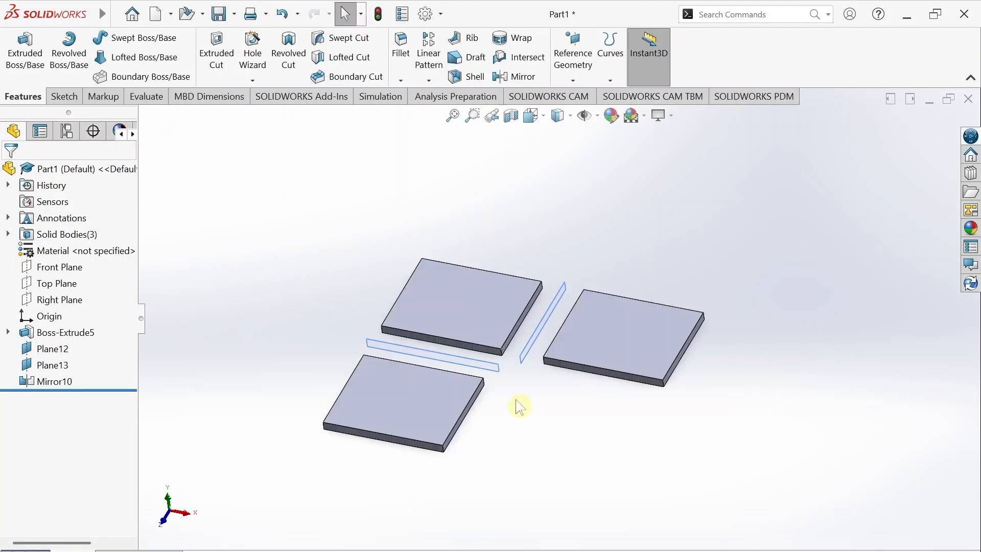
Start a new sketch on the top face of the original plate
{"action": "left_click", "coordinate": [459, 320]}
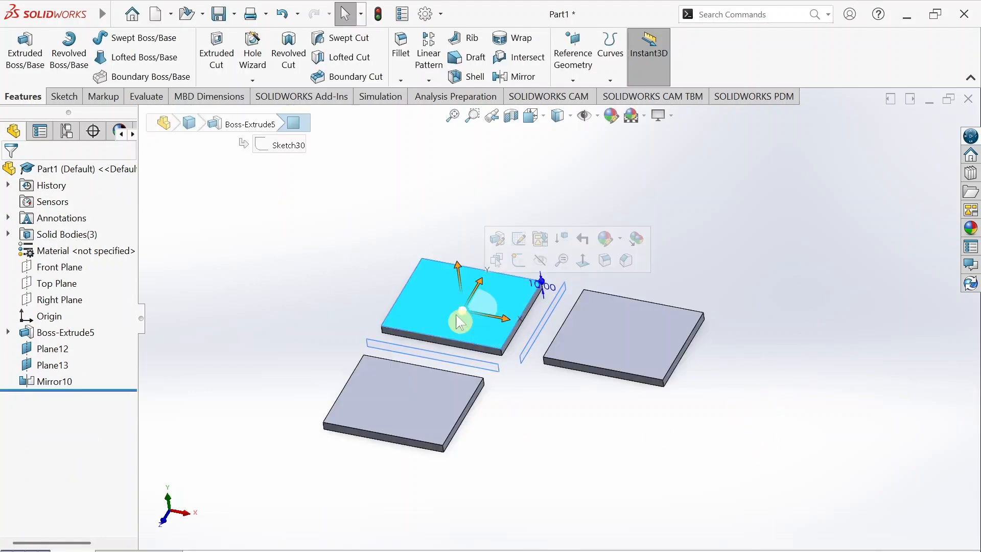
{"action": "left_click", "coordinate": [511, 430]}
{"action": "scroll", "coordinate": [465, 287], "scroll_direction": "down", "scroll_amount": 5}
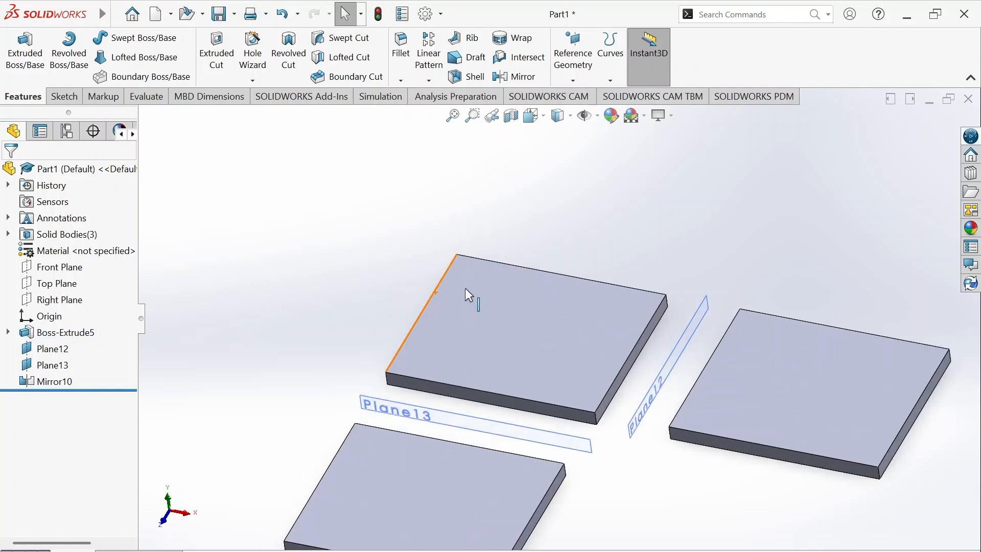
{"action": "left_click", "coordinate": [551, 338]}
{"action": "right_click", "coordinate": [552, 338]}
{"action": "left_click", "coordinate": [540, 288]}
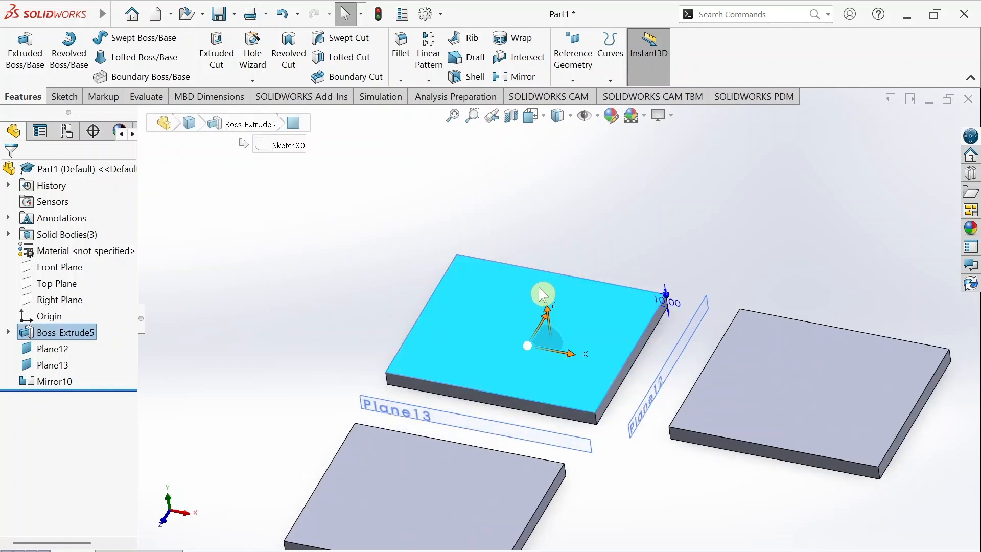
{"action": "left_click", "coordinate": [443, 337]}
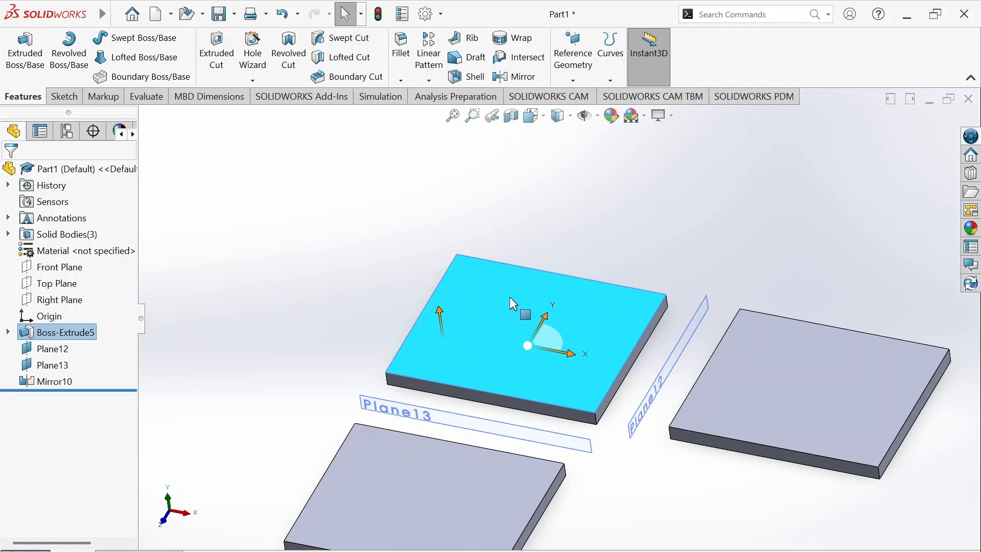
{"action": "right_click", "coordinate": [483, 307]}
{"action": "left_click", "coordinate": [521, 218]}
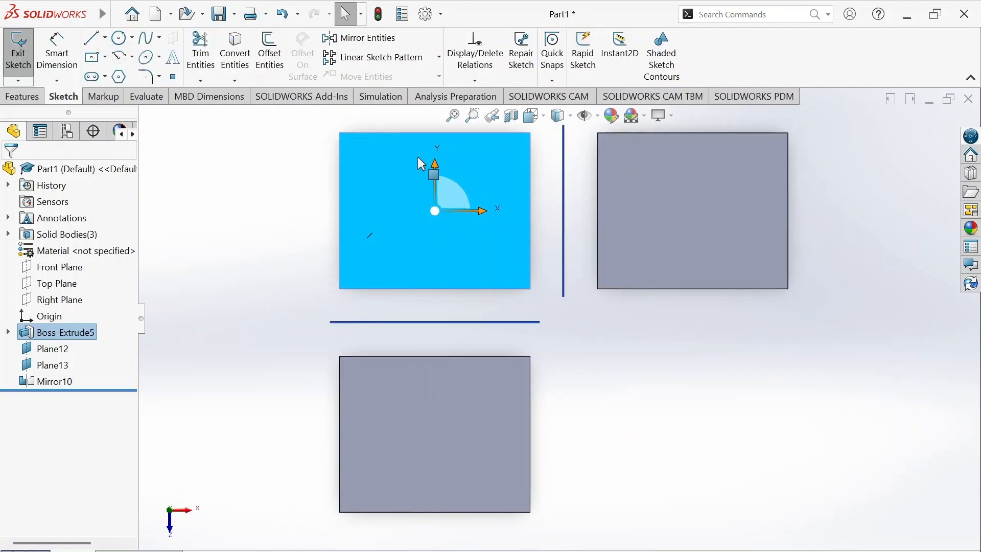
{"action": "left_click", "coordinate": [116, 99]}
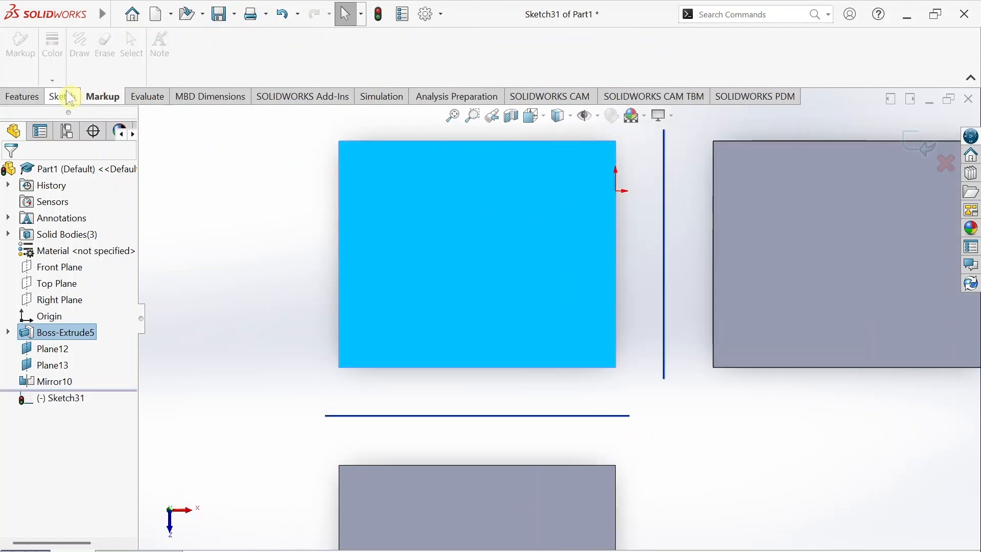
Sketch a circle of about 6.6 mm radius near the plate's upper-left corner and exit the sketch
{"action": "left_click", "coordinate": [64, 96]}
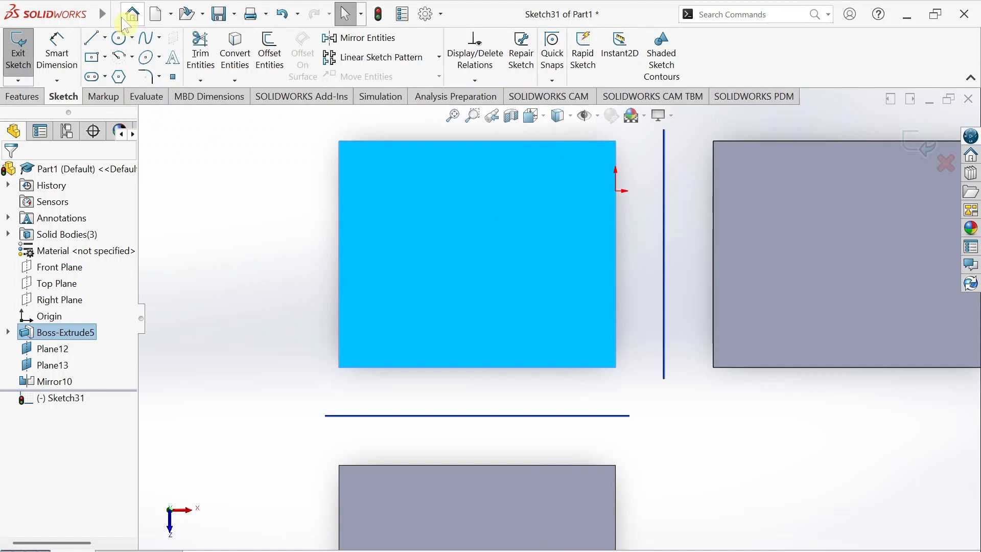
{"action": "left_click", "coordinate": [372, 170]}
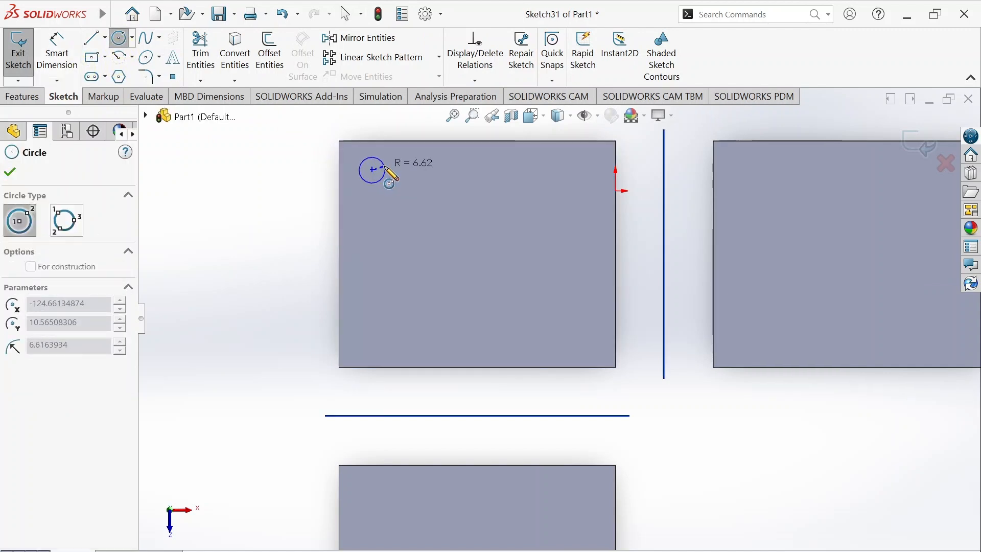
{"action": "left_click", "coordinate": [386, 171]}
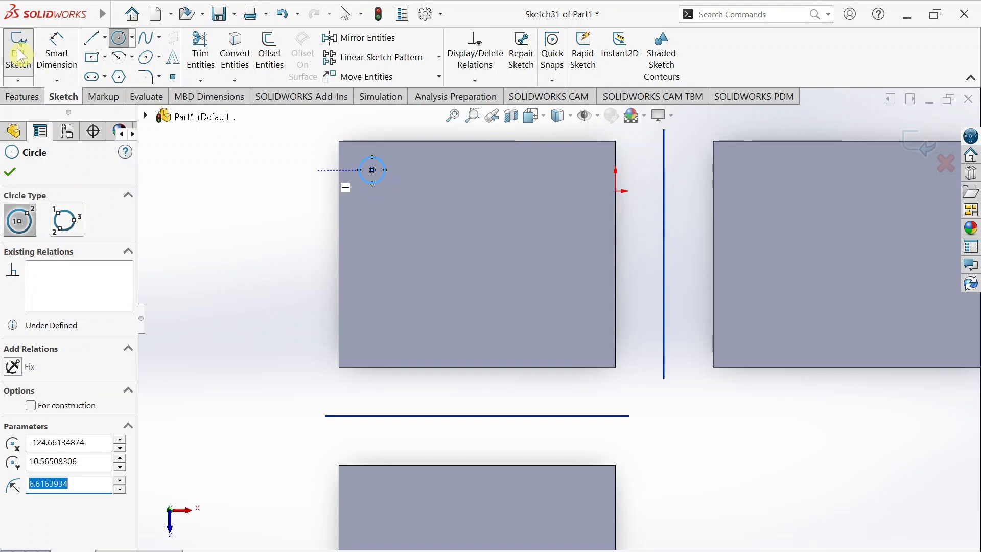
{"action": "key", "text": "Escape"}
{"action": "left_click", "coordinate": [23, 71]}
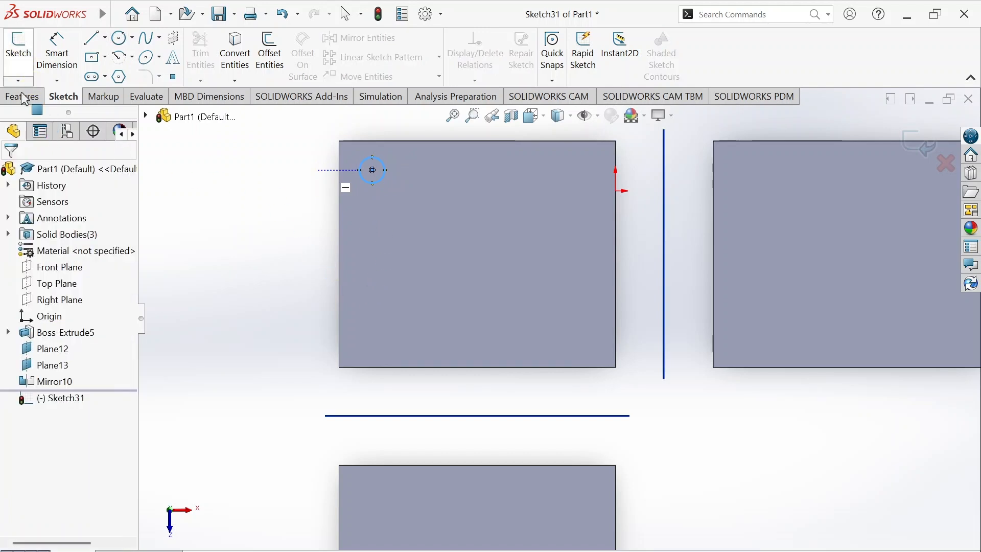
Cut-extrude the circle into the plate as a Blind cut 10 mm deep
{"action": "left_click", "coordinate": [23, 98]}
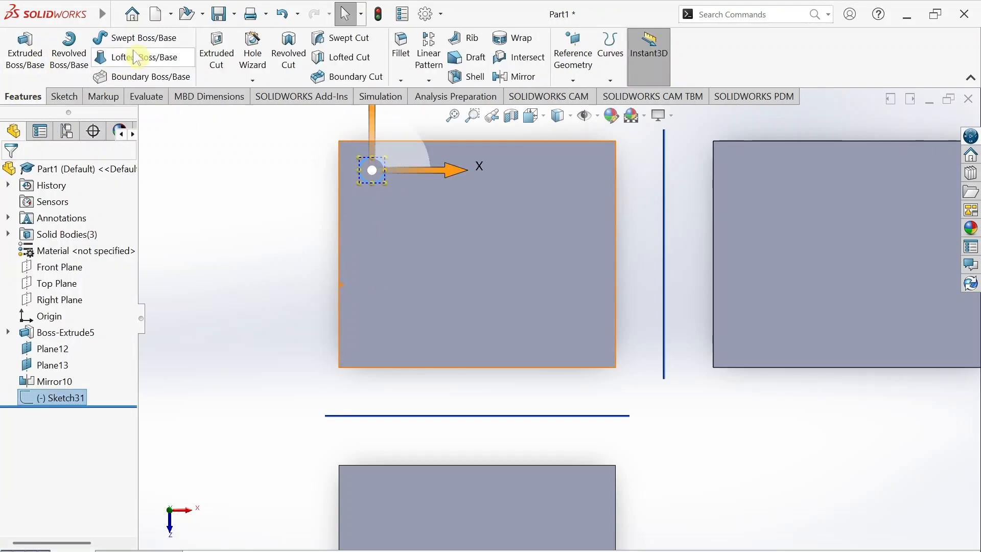
{"action": "left_click", "coordinate": [209, 54]}
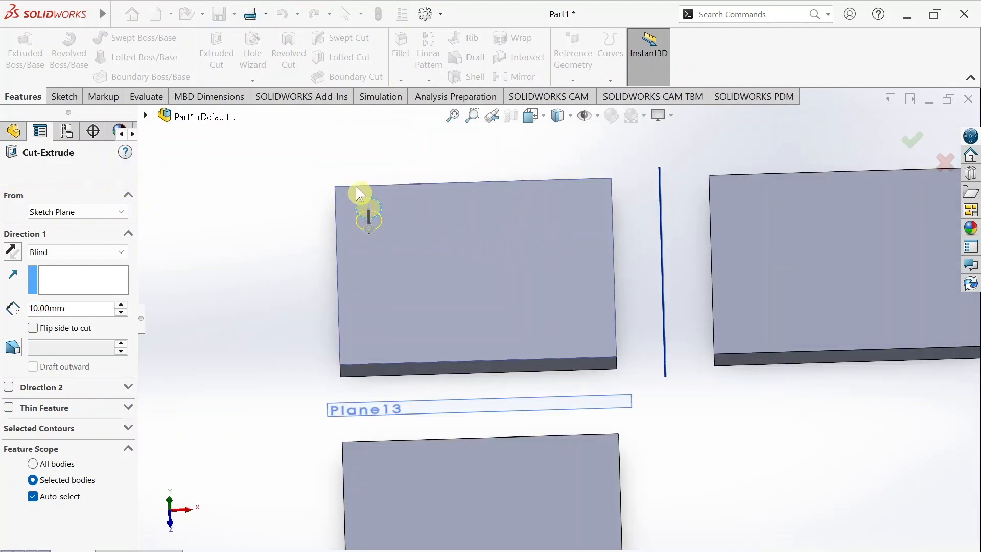
{"action": "left_click", "coordinate": [366, 213]}
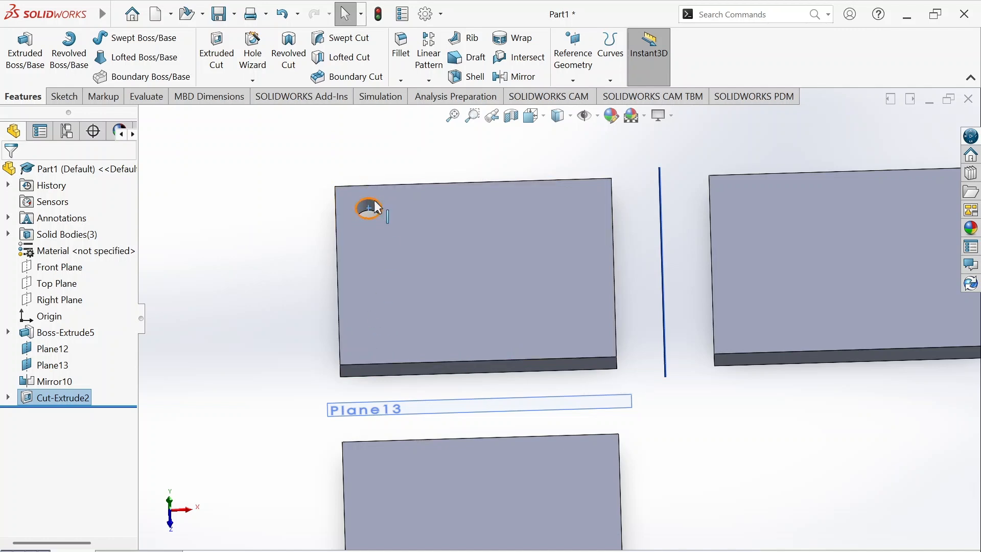
{"action": "left_click", "coordinate": [304, 266]}
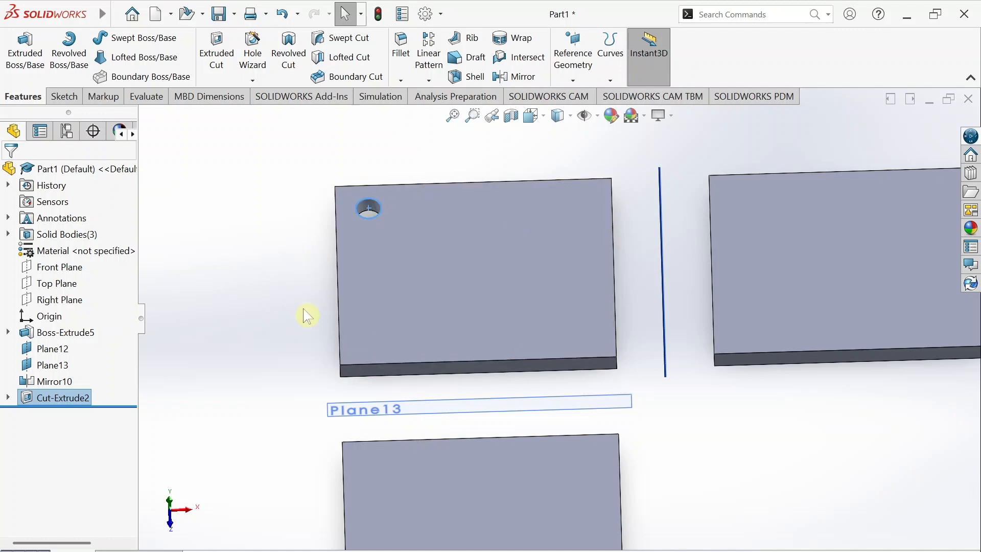
{"action": "middle_click_drag", "start_coordinate": [303, 309], "coordinate": [315, 306]}
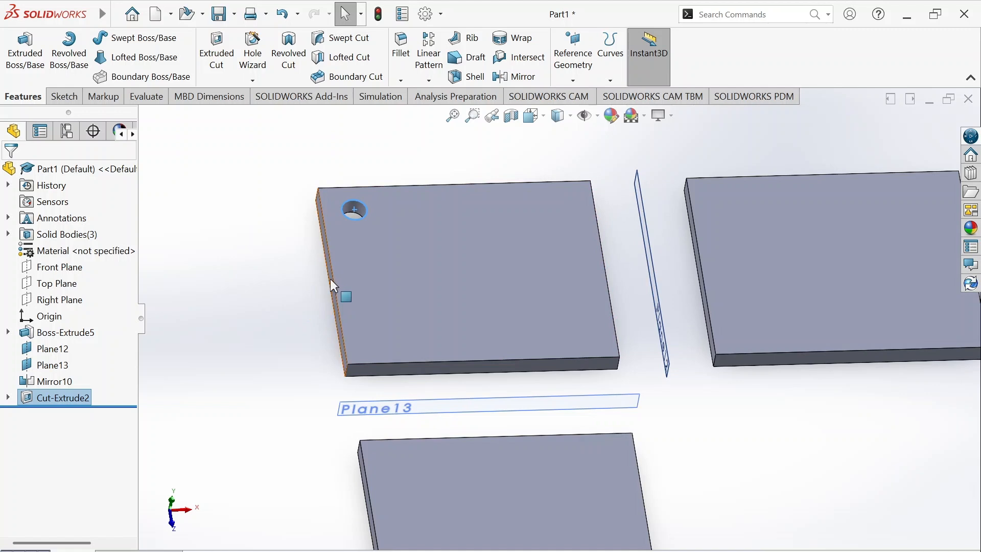
{"action": "left_click", "coordinate": [258, 309]}
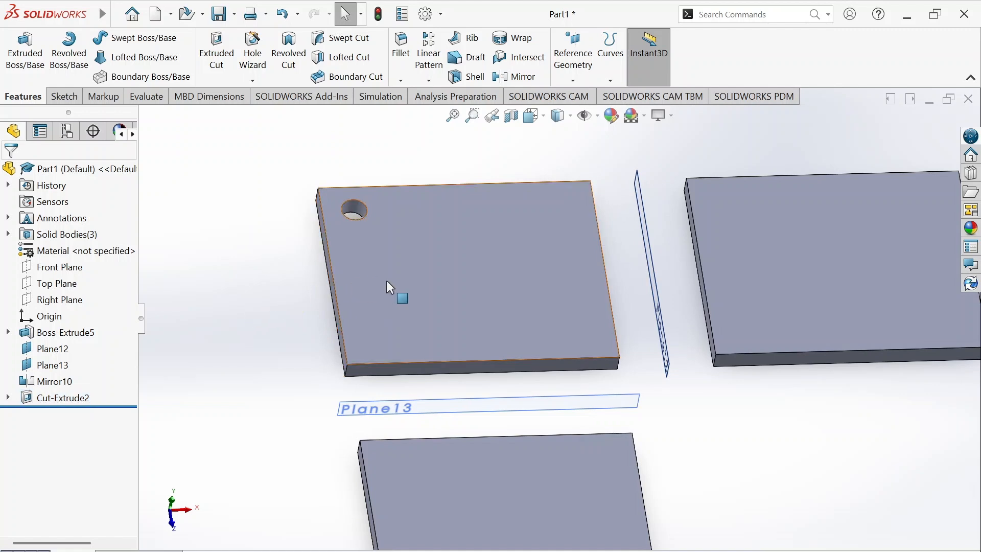
Create a reference plane offset 70 mm inward from the left side face of the plate with the hole
{"action": "scroll", "coordinate": [458, 238], "scroll_direction": "down", "scroll_amount": 2}
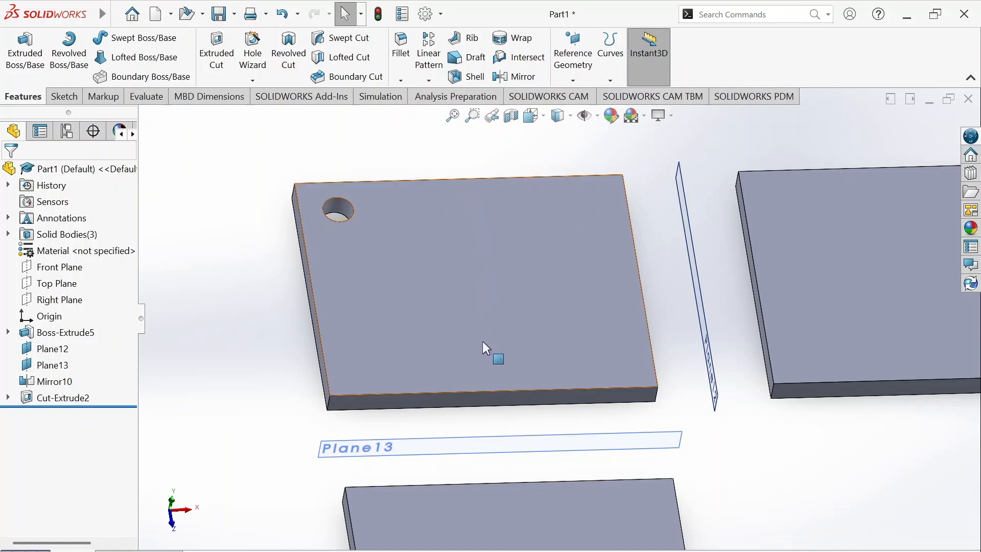
{"action": "left_click", "coordinate": [495, 247]}
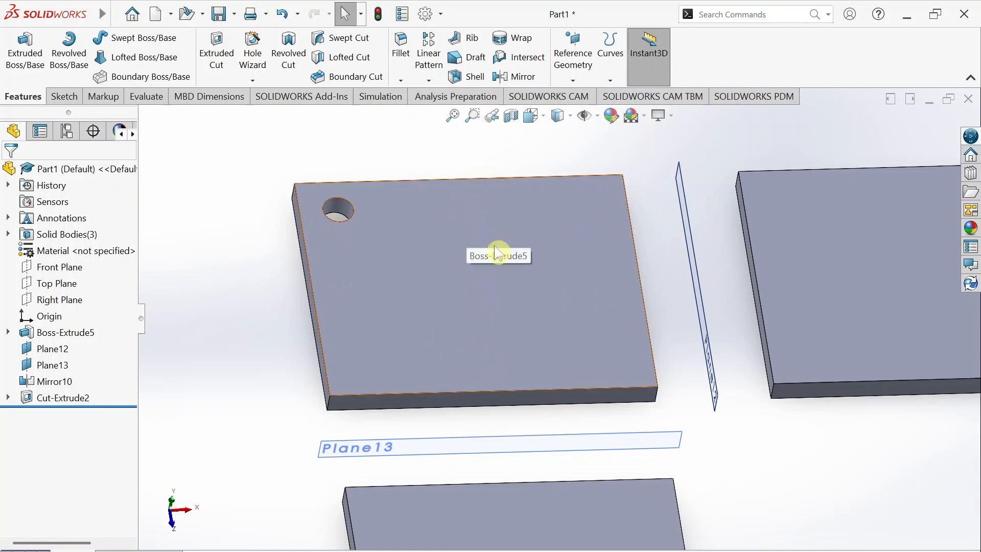
{"action": "left_click", "coordinate": [574, 51]}
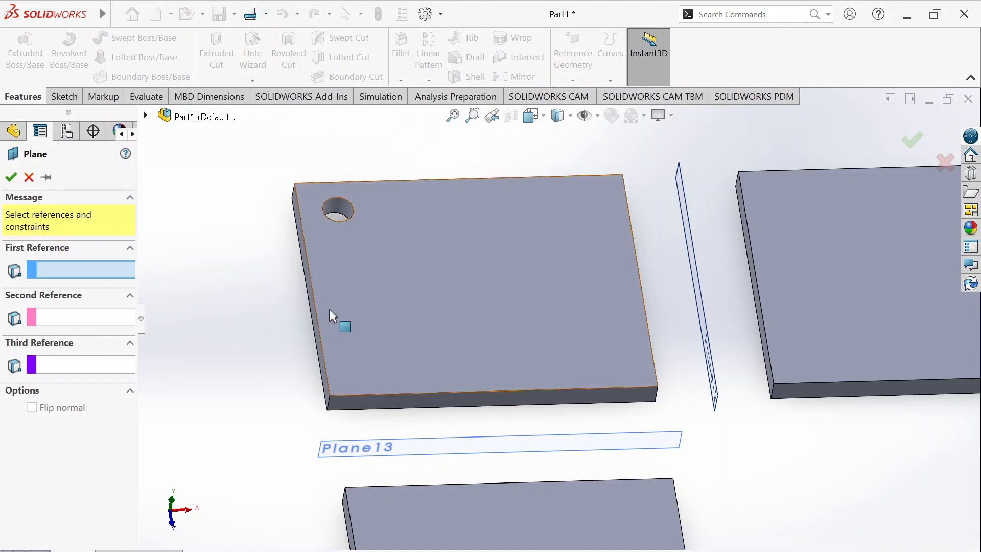
{"action": "left_click", "coordinate": [317, 336]}
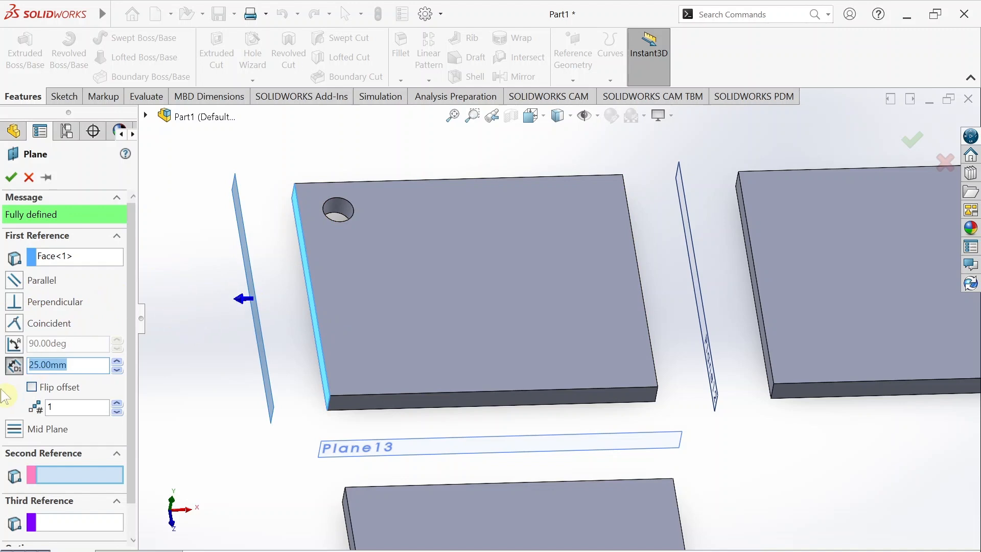
{"action": "left_click", "coordinate": [32, 388]}
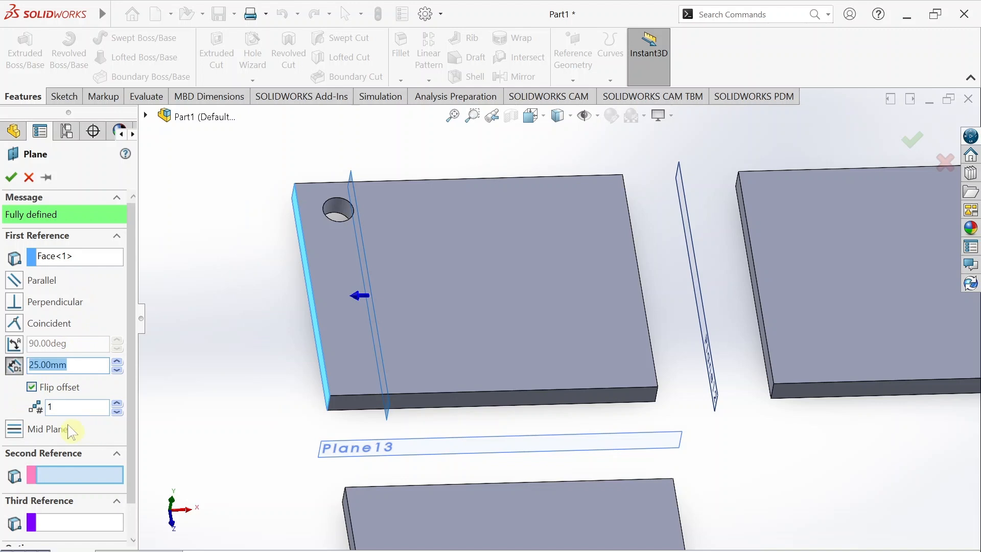
{"action": "left_click", "coordinate": [127, 364]}
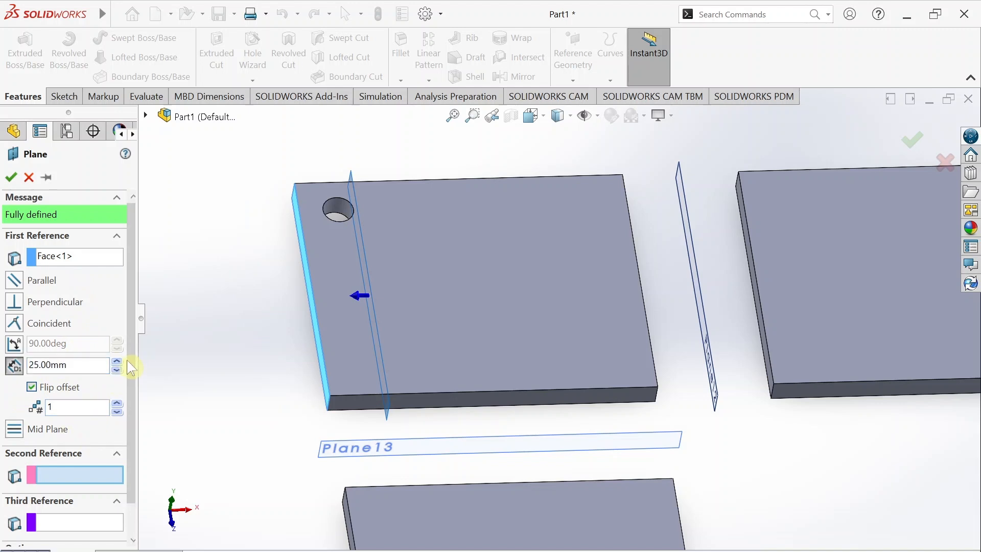
{"action": "scroll", "coordinate": [129, 330], "scroll_direction": "down", "scroll_amount": 2}
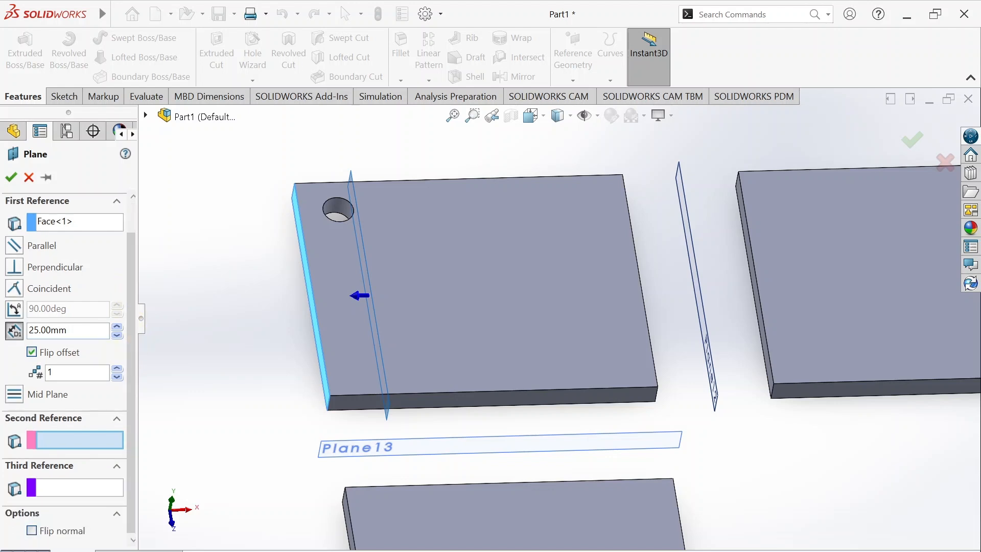
{"action": "double_click", "coordinate": [54, 331]}
{"action": "type", "text": "5"}
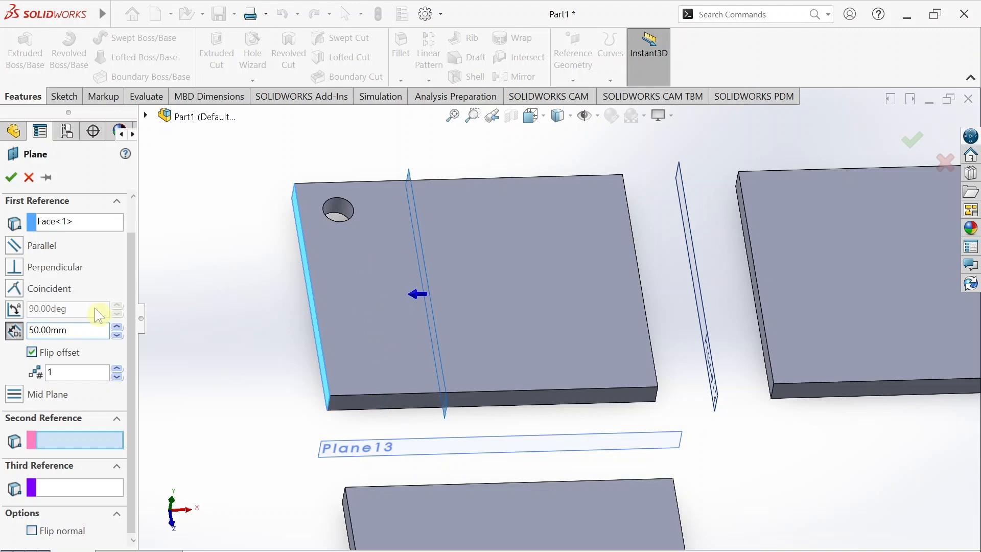
{"action": "double_click", "coordinate": [54, 331]}
{"action": "type", "text": "70"}
{"action": "key", "text": "Return"}
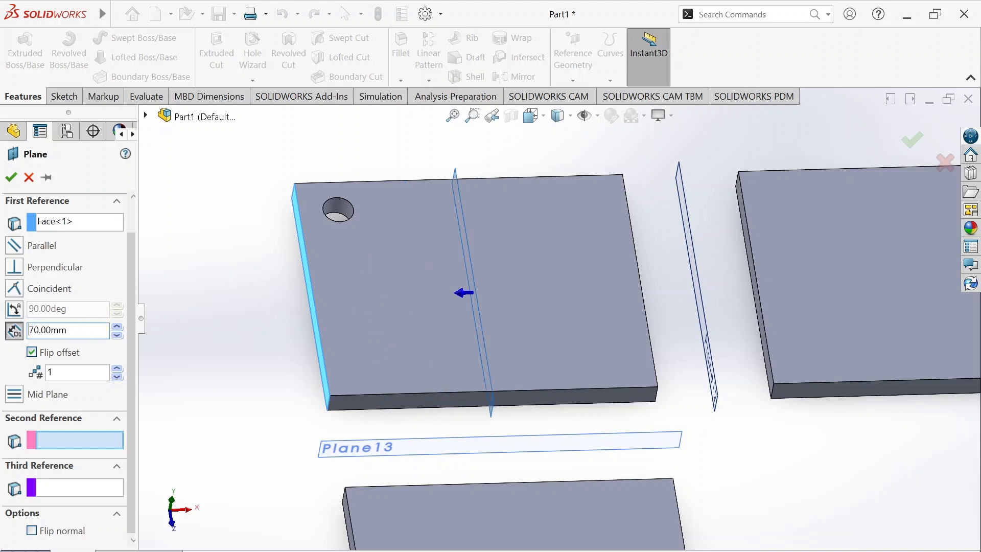
{"action": "left_click", "coordinate": [11, 178]}
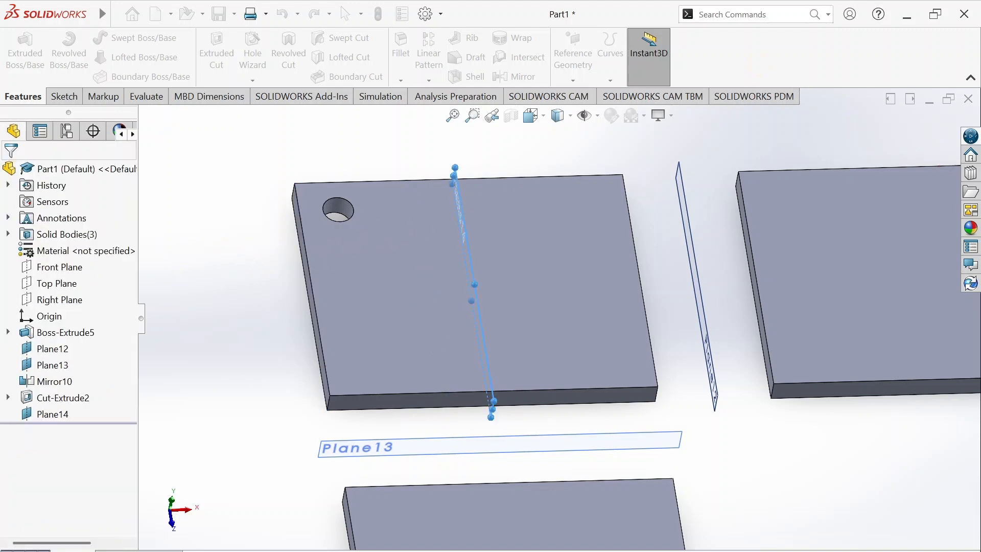
Start another reference plane with Plane14 and the plate's front side face as its references
{"action": "left_click", "coordinate": [582, 60]}
{"action": "left_click", "coordinate": [605, 267]}
{"action": "left_click", "coordinate": [588, 69]}
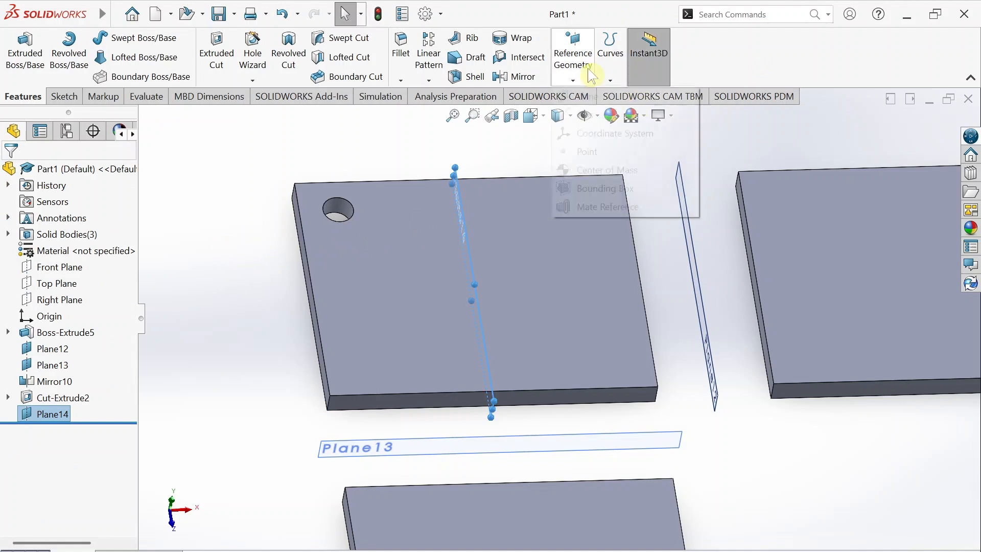
{"action": "left_click", "coordinate": [578, 47]}
{"action": "left_click", "coordinate": [579, 52]}
{"action": "left_click", "coordinate": [599, 96]}
{"action": "left_click", "coordinate": [590, 48]}
{"action": "left_click", "coordinate": [583, 68]}
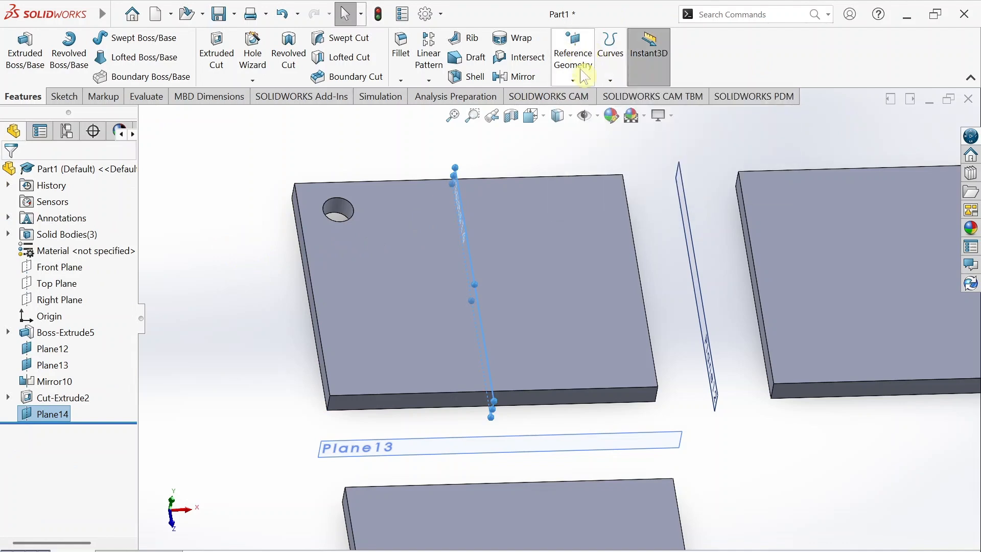
{"action": "left_click", "coordinate": [580, 70]}
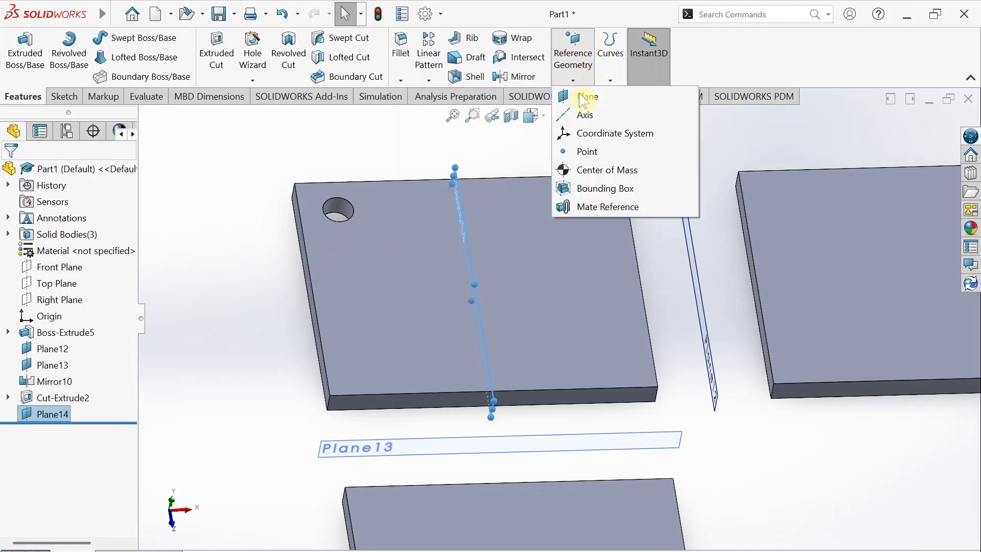
{"action": "left_click", "coordinate": [581, 392]}
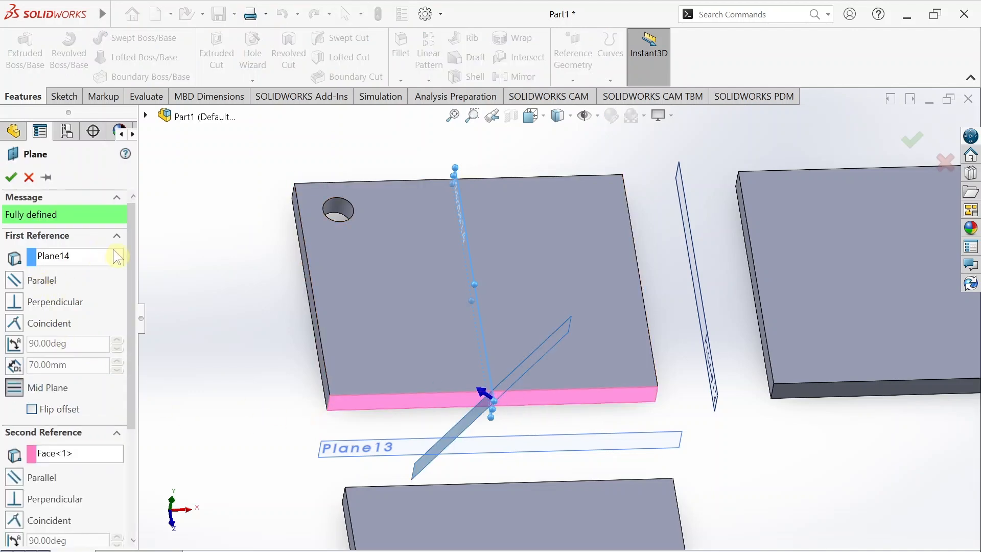
Remove both the front side face and Plane14 from the new plane's references
{"action": "scroll", "coordinate": [133, 248], "scroll_direction": "down", "scroll_amount": 1}
{"action": "left_click", "coordinate": [90, 445]}
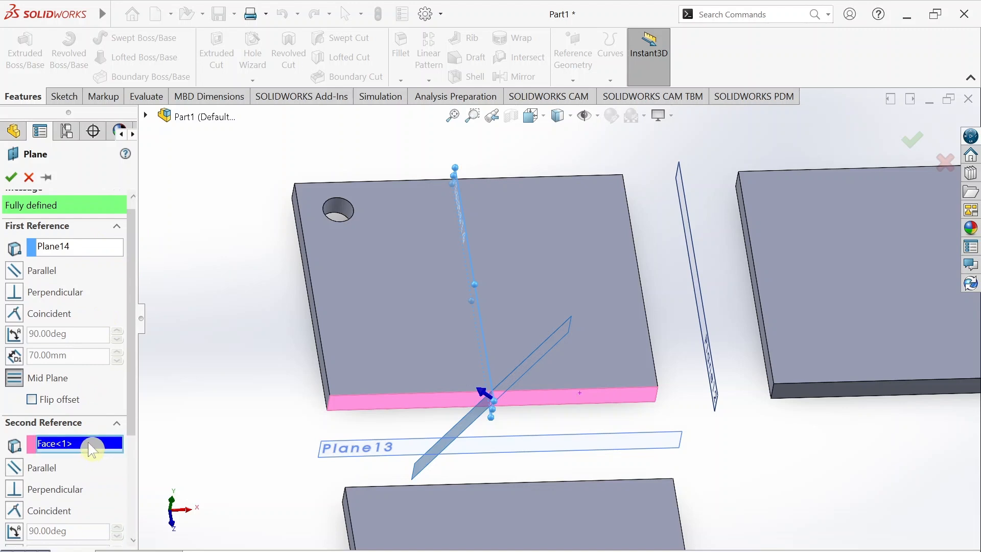
{"action": "right_click", "coordinate": [89, 443]}
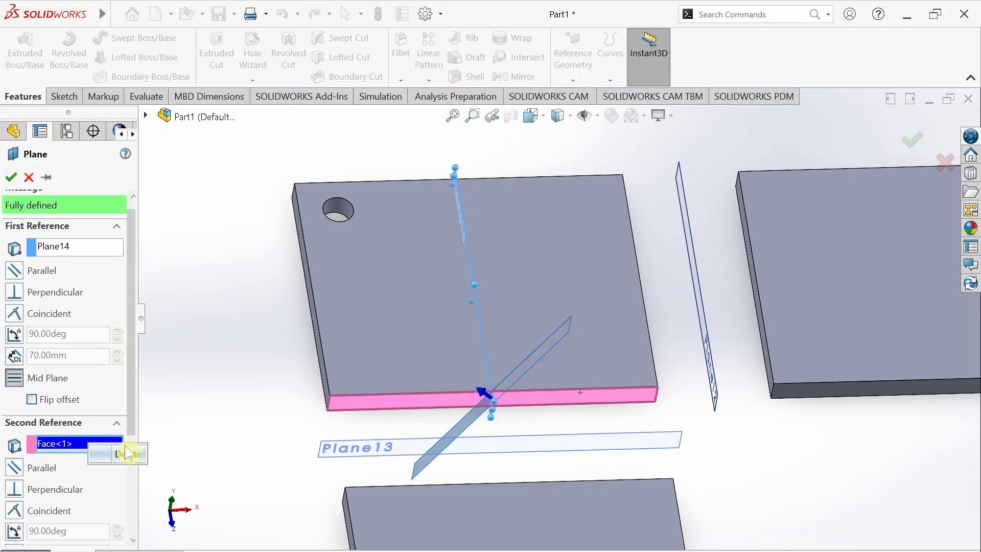
{"action": "left_click", "coordinate": [126, 447]}
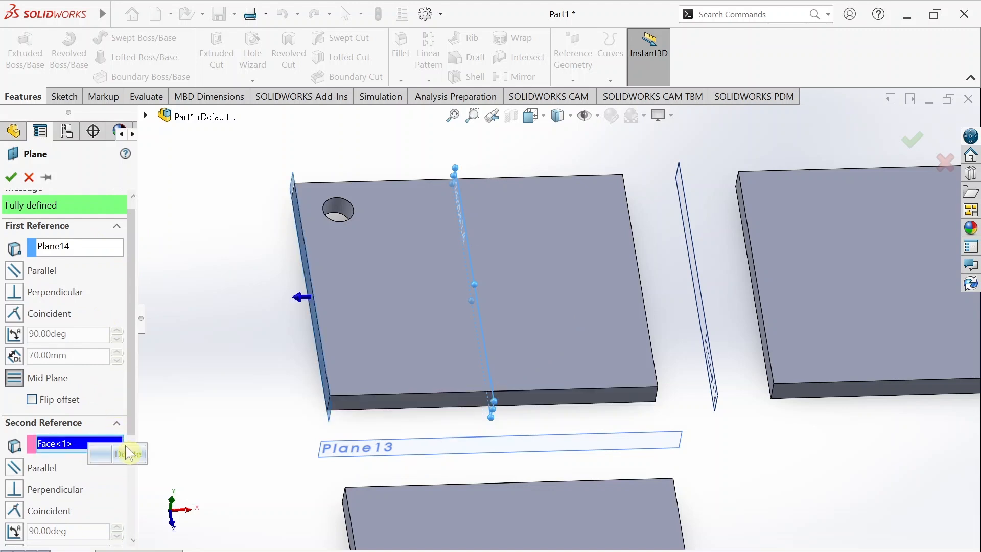
{"action": "left_click", "coordinate": [61, 247]}
{"action": "right_click", "coordinate": [84, 245]}
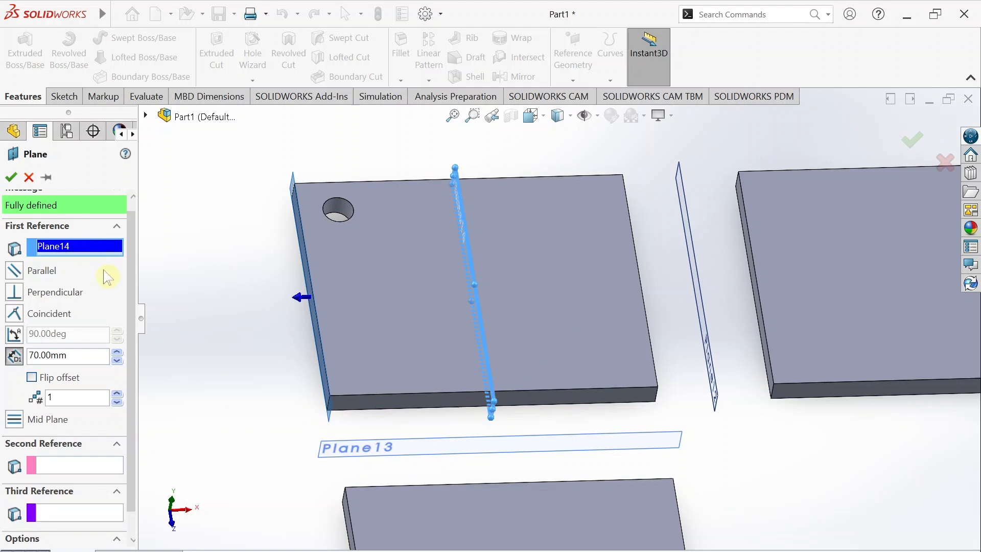
{"action": "left_click", "coordinate": [125, 258]}
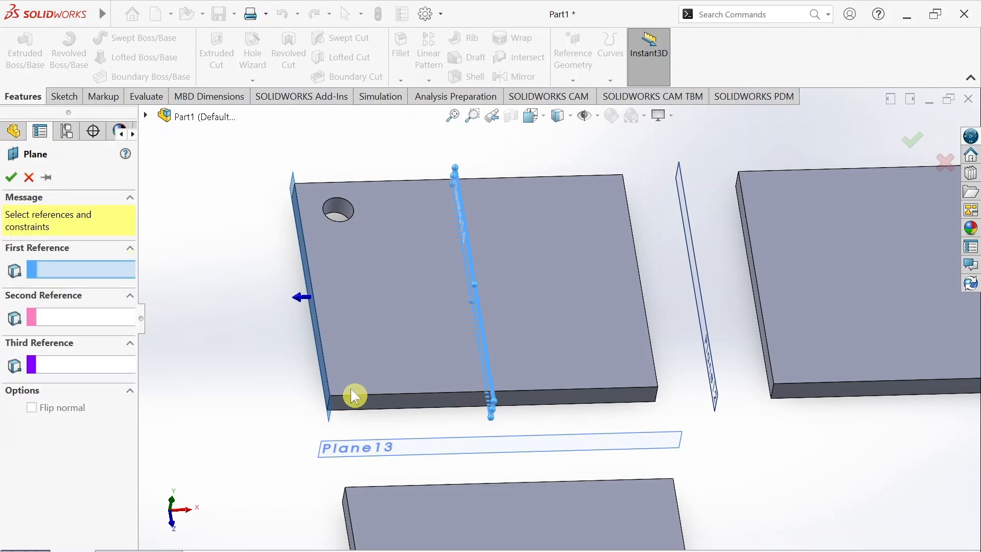
Create the reference plane offset 60 mm inward from the front side face of the plate with the hole
{"action": "left_click", "coordinate": [386, 397]}
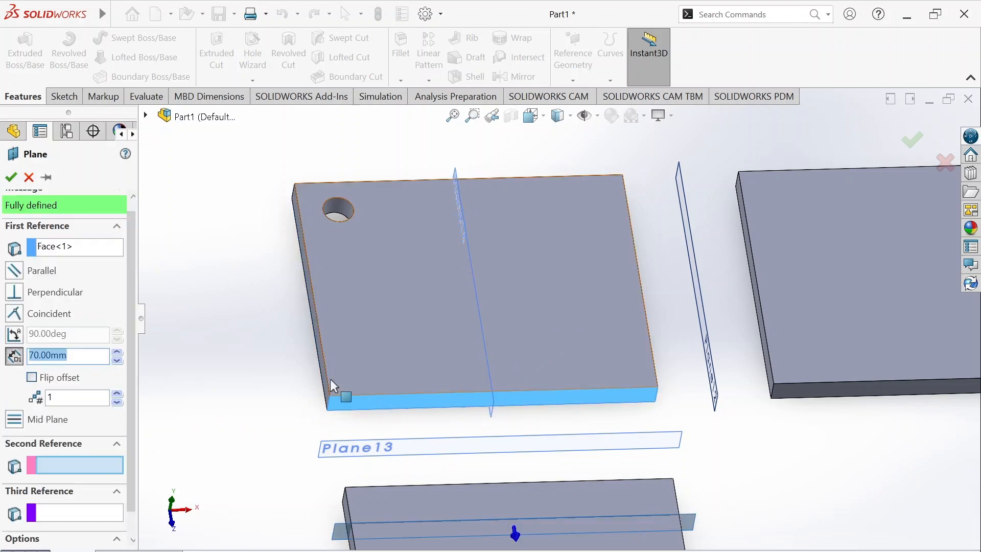
{"action": "left_click", "coordinate": [33, 379]}
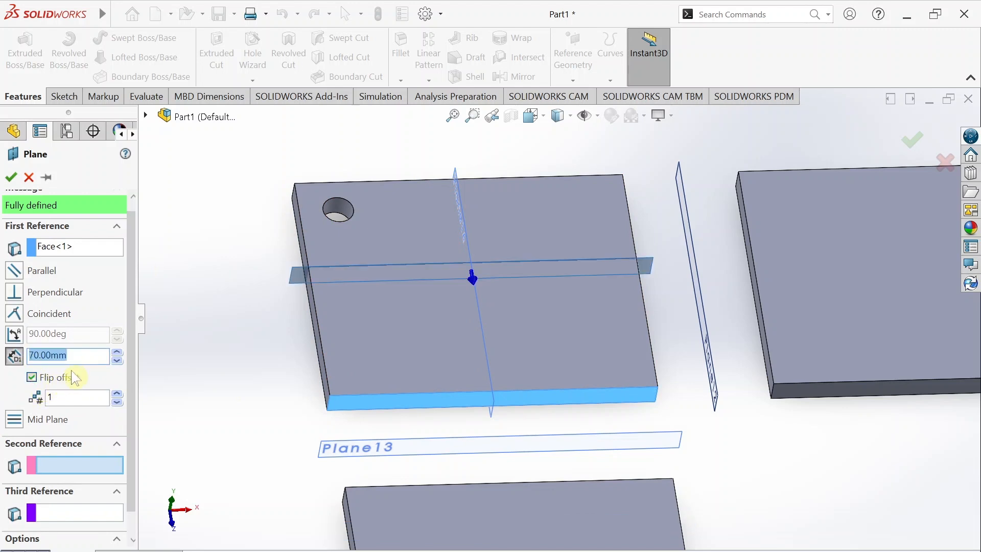
{"action": "type", "text": "60"}
{"action": "key", "text": "Return"}
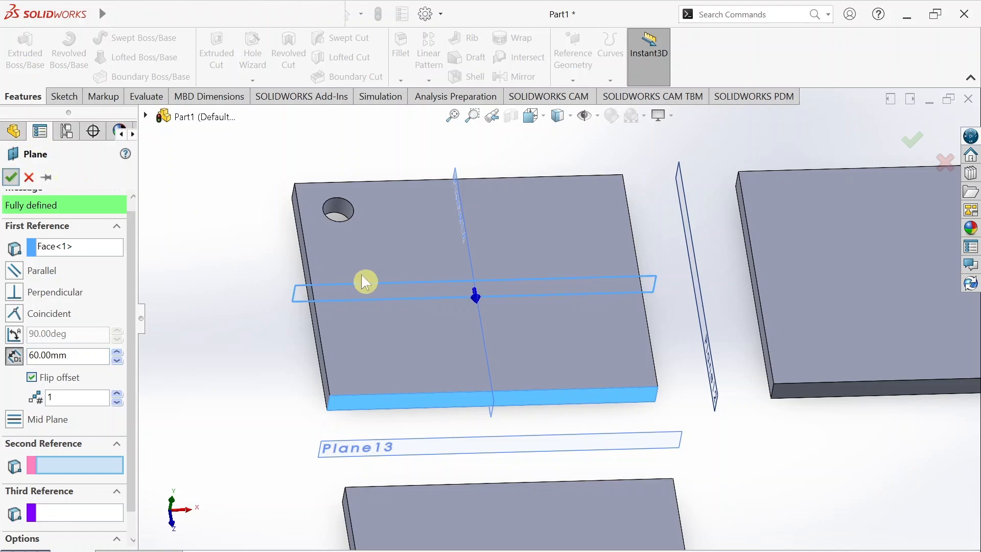
Mirror the corner hole cut about Plane15 and secondary Plane14, with only the seed mirrored across the secondary plane
{"action": "right_click", "coordinate": [343, 200]}
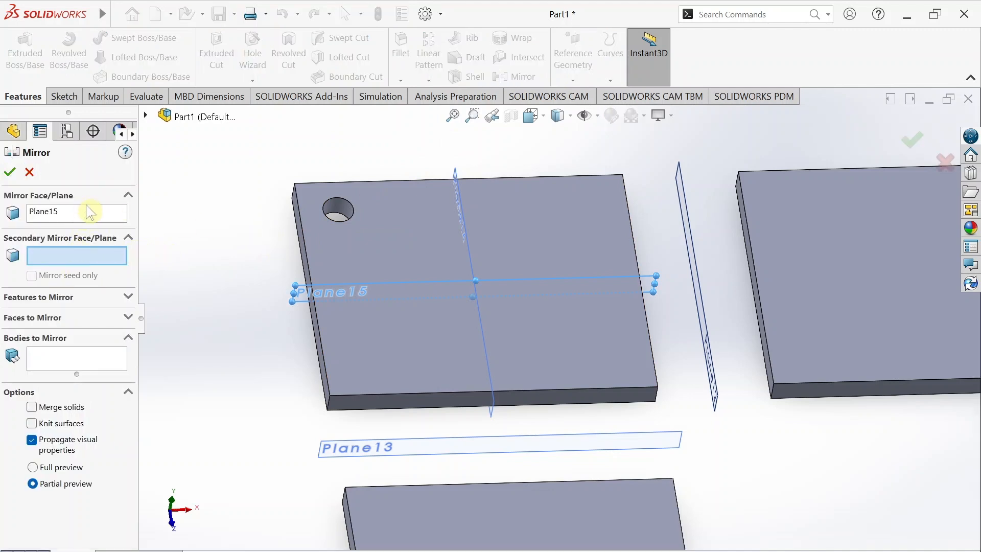
{"action": "left_click", "coordinate": [57, 208]}
{"action": "left_click", "coordinate": [73, 255]}
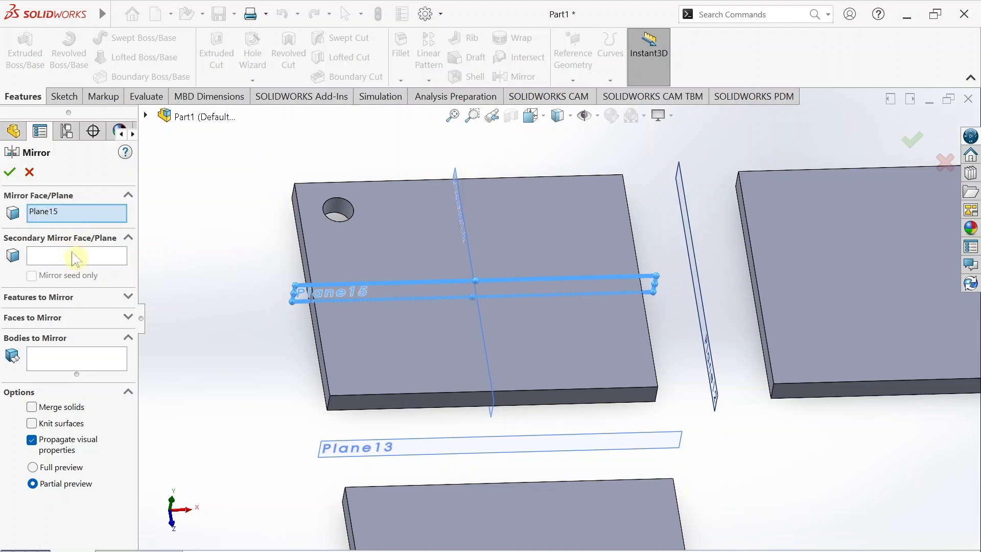
{"action": "left_click", "coordinate": [463, 235]}
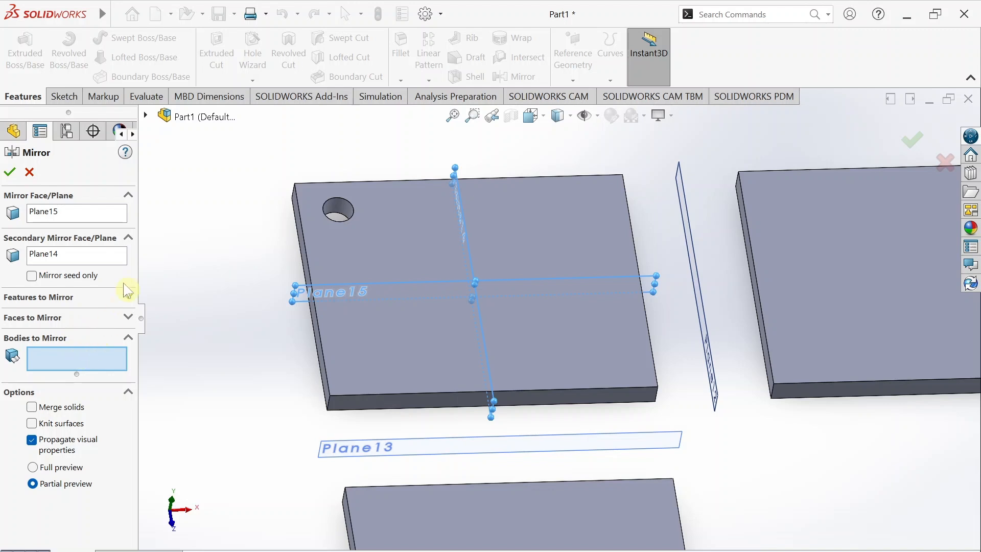
{"action": "left_click", "coordinate": [103, 301]}
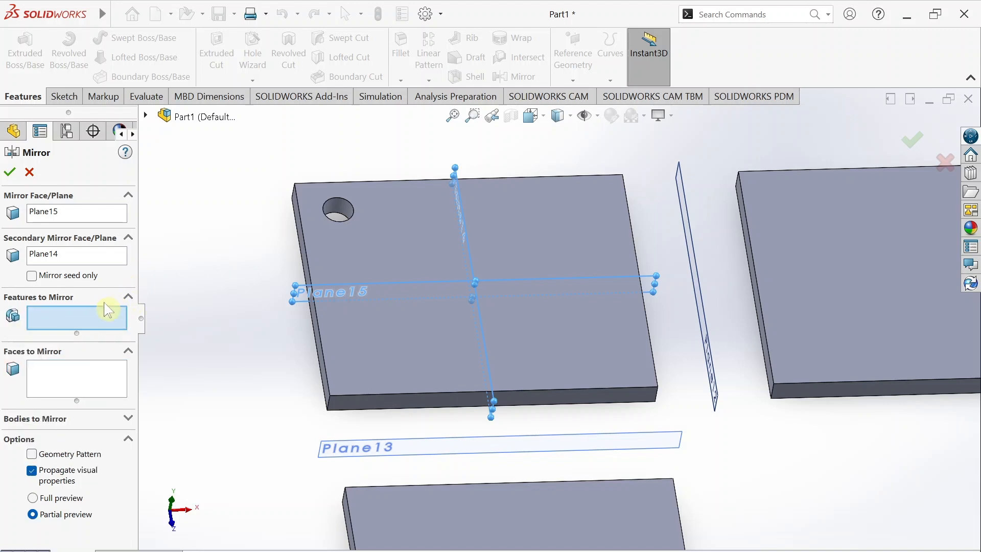
{"action": "left_click", "coordinate": [343, 210]}
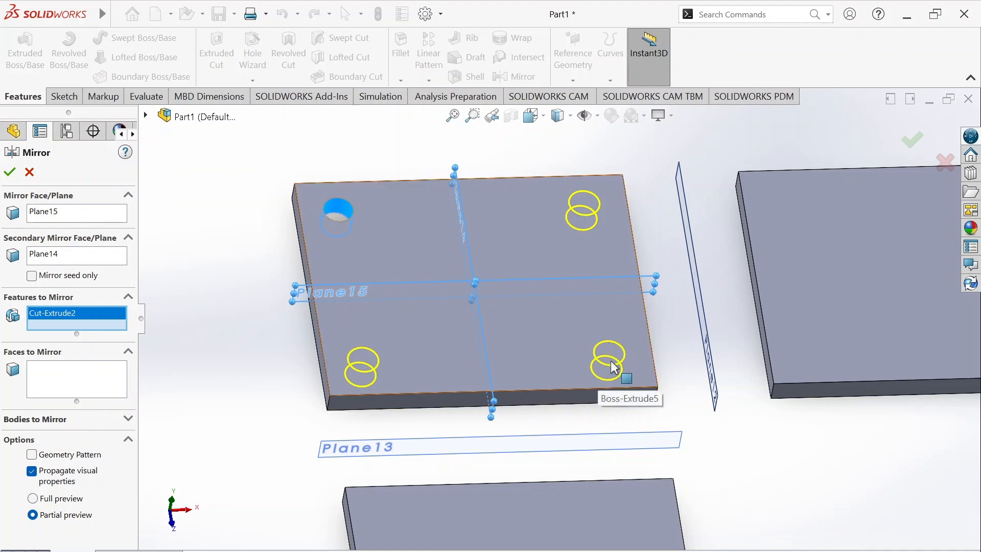
{"action": "left_click", "coordinate": [32, 276]}
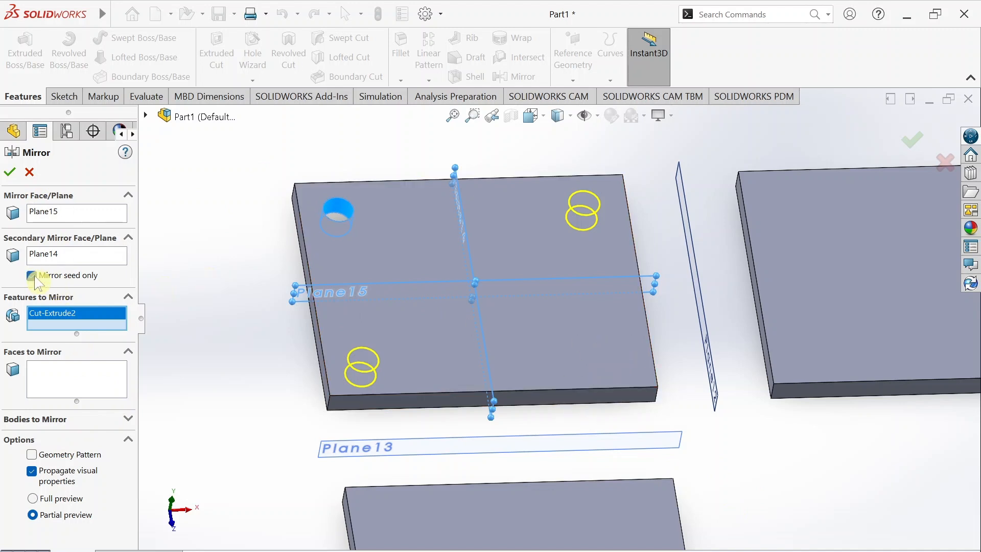
{"action": "left_click", "coordinate": [11, 171]}
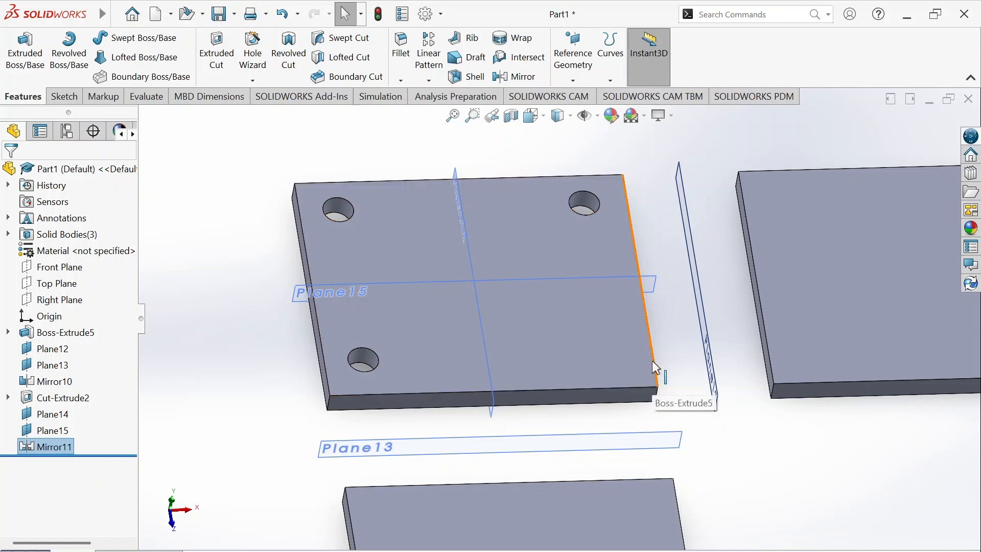
{"action": "left_click", "coordinate": [400, 239]}
{"action": "left_click", "coordinate": [255, 260]}
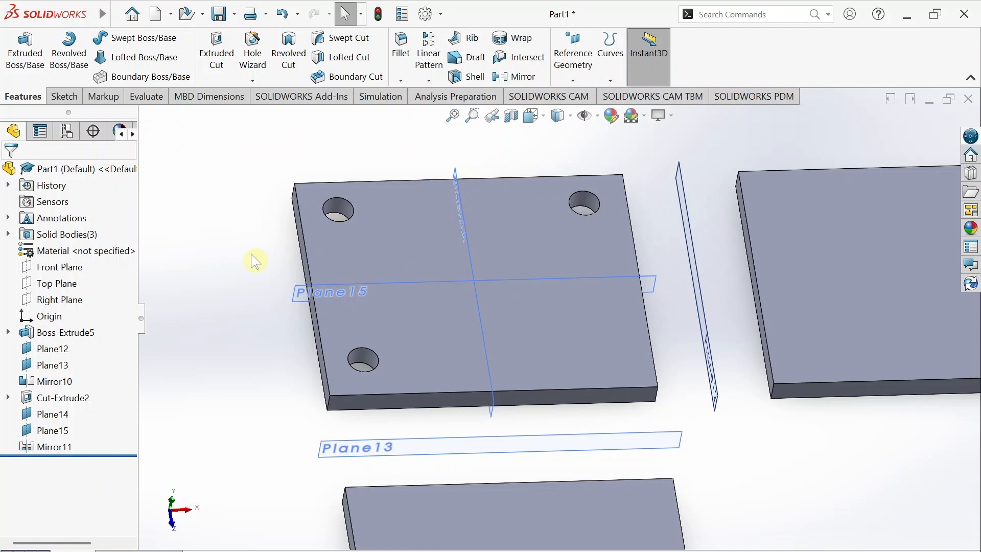
Sketch a circle of about 7 mm radius on the plate's top face, inward from the original corner hole, and cut it 10 mm deep
{"action": "left_click", "coordinate": [382, 256]}
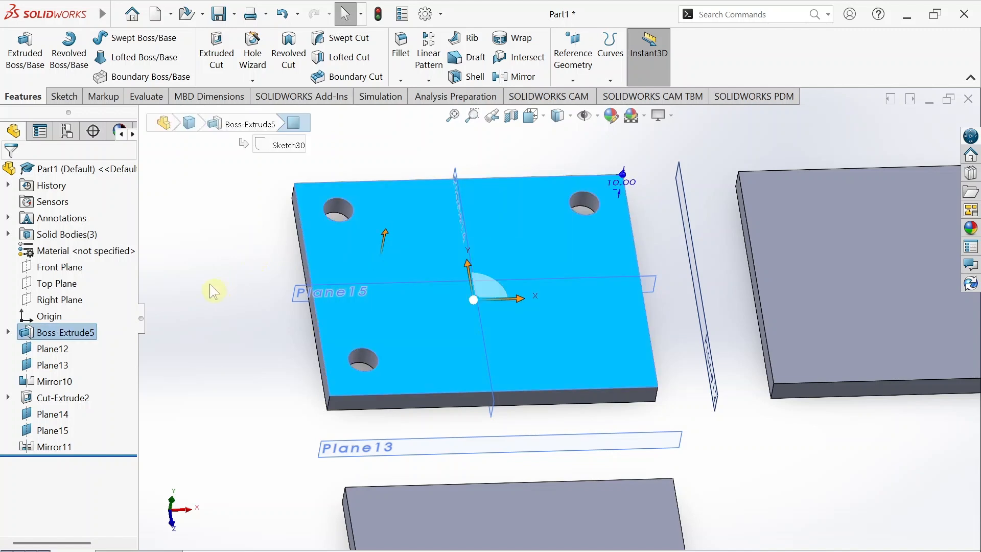
{"action": "right_click", "coordinate": [388, 246]}
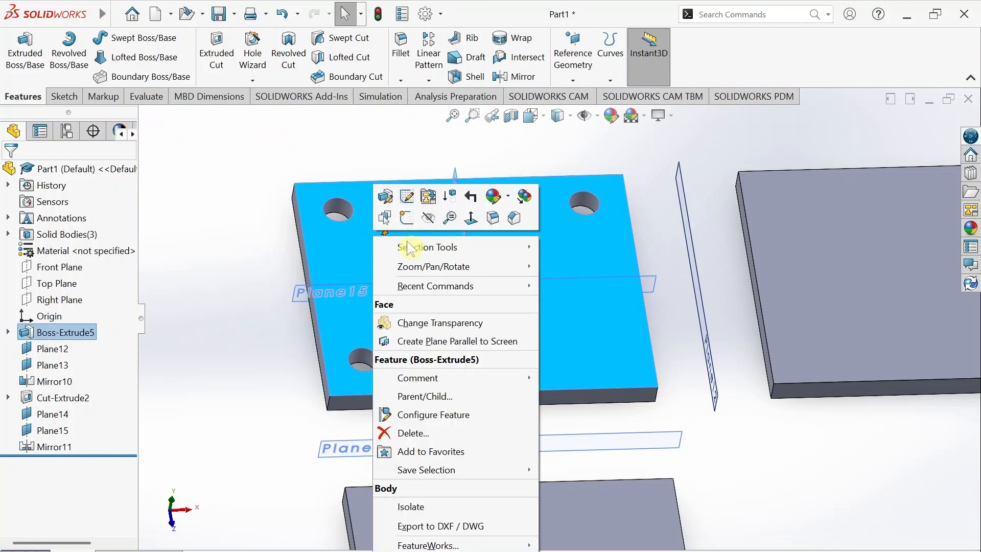
{"action": "left_click", "coordinate": [410, 217]}
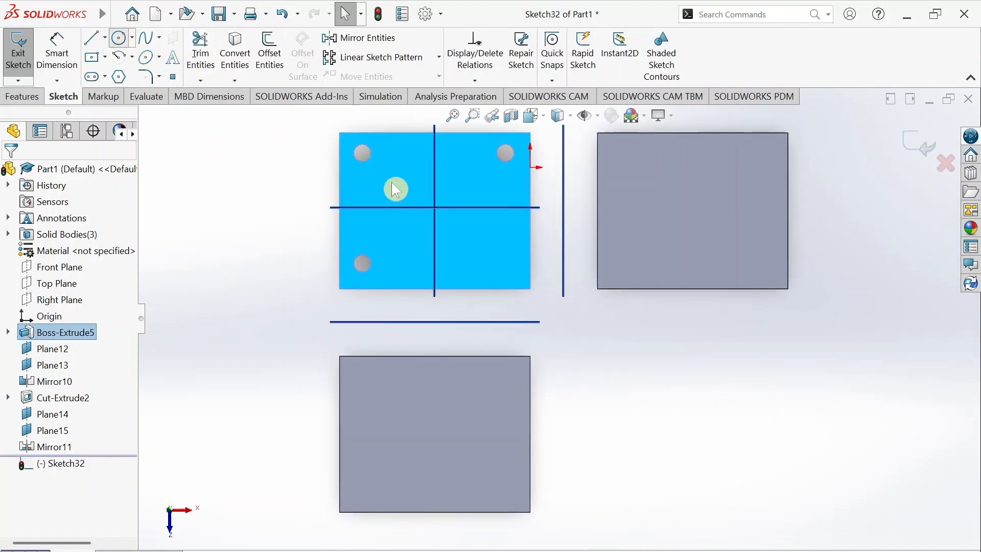
{"action": "left_click", "coordinate": [393, 180]}
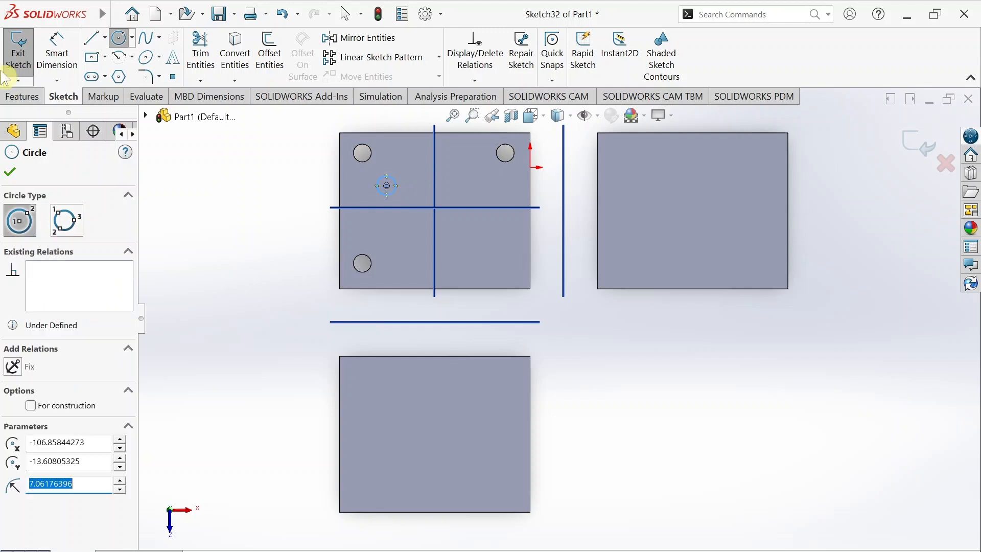
{"action": "left_click", "coordinate": [20, 65]}
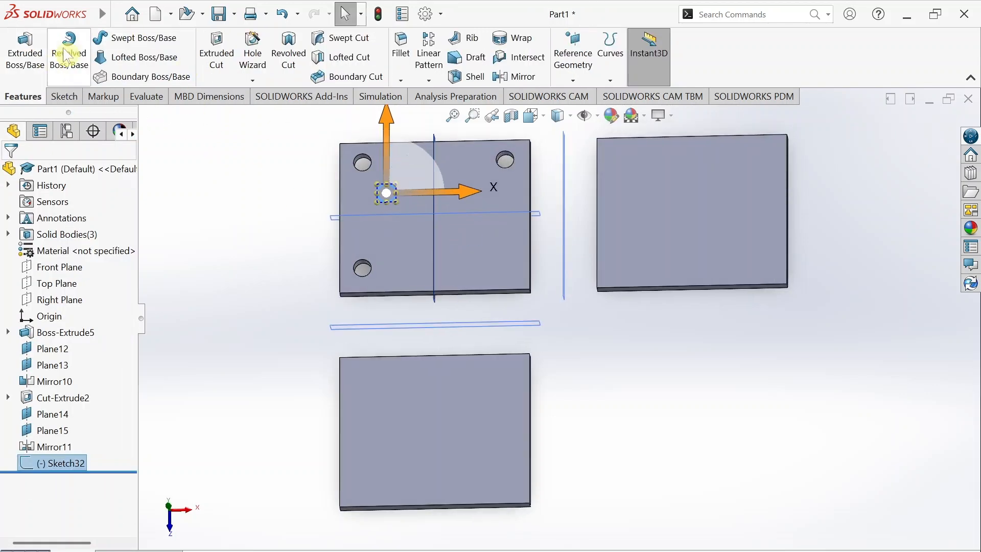
{"action": "left_click", "coordinate": [216, 51]}
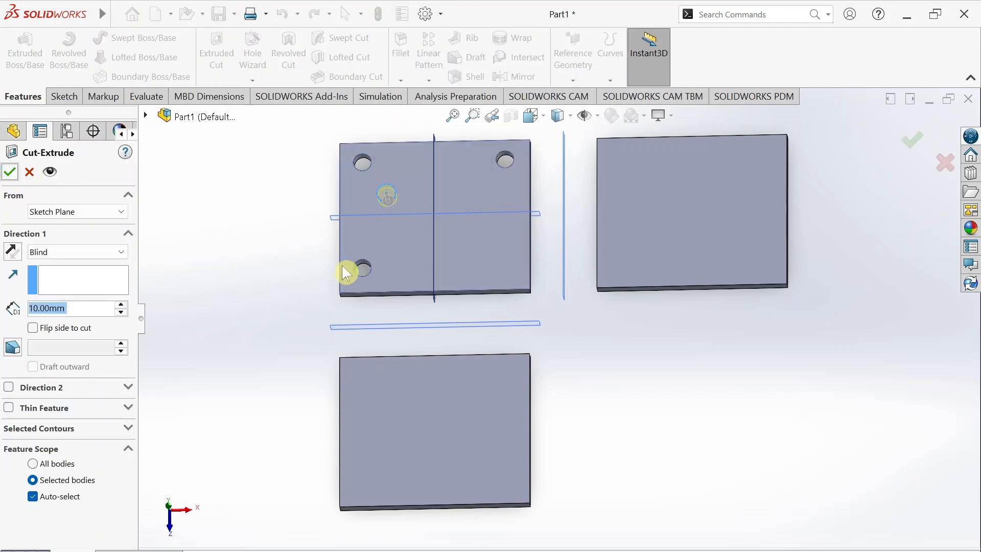
{"action": "left_click", "coordinate": [10, 172]}
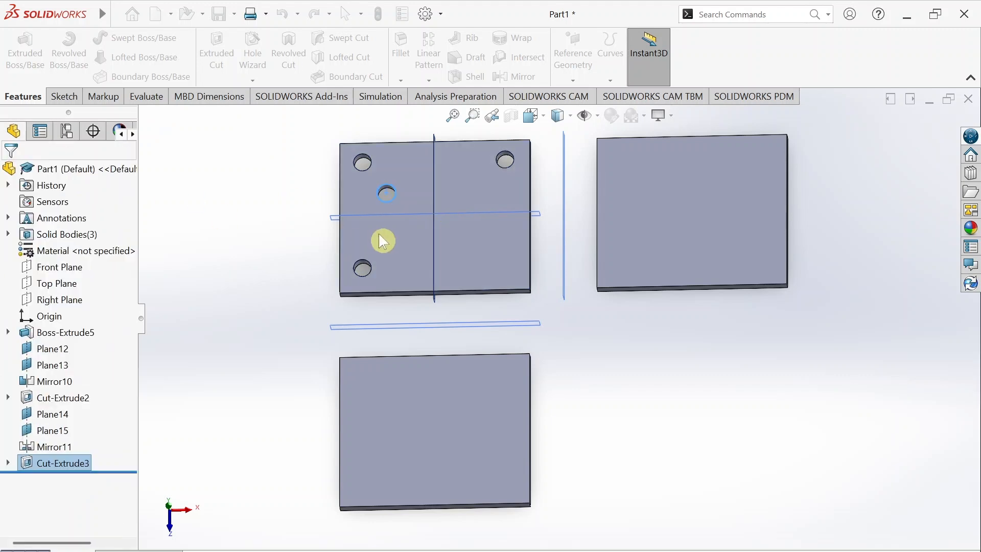
Delete the mirror feature Mirror11 that copies the corner hole
{"action": "scroll", "coordinate": [447, 196], "scroll_direction": "down", "scroll_amount": 2}
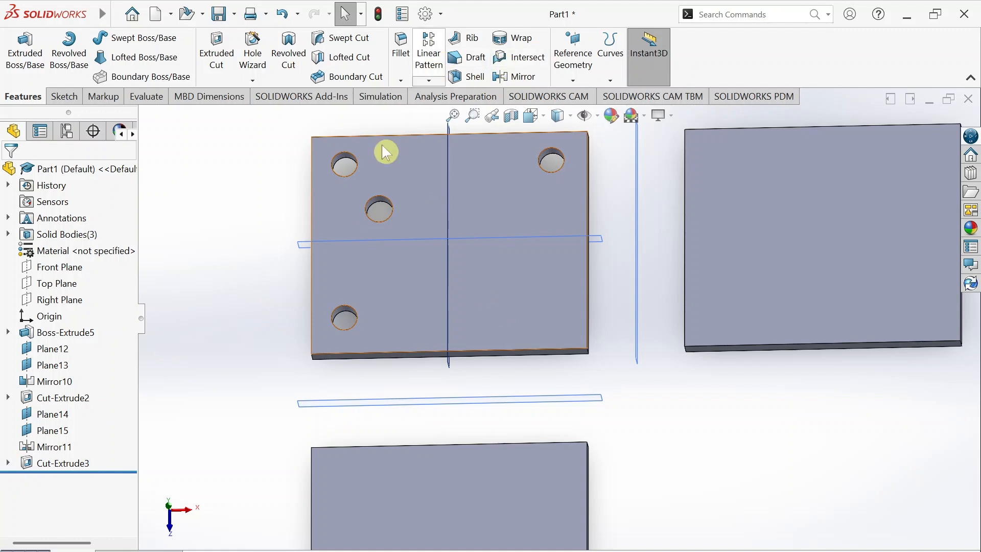
{"action": "right_click", "coordinate": [55, 447]}
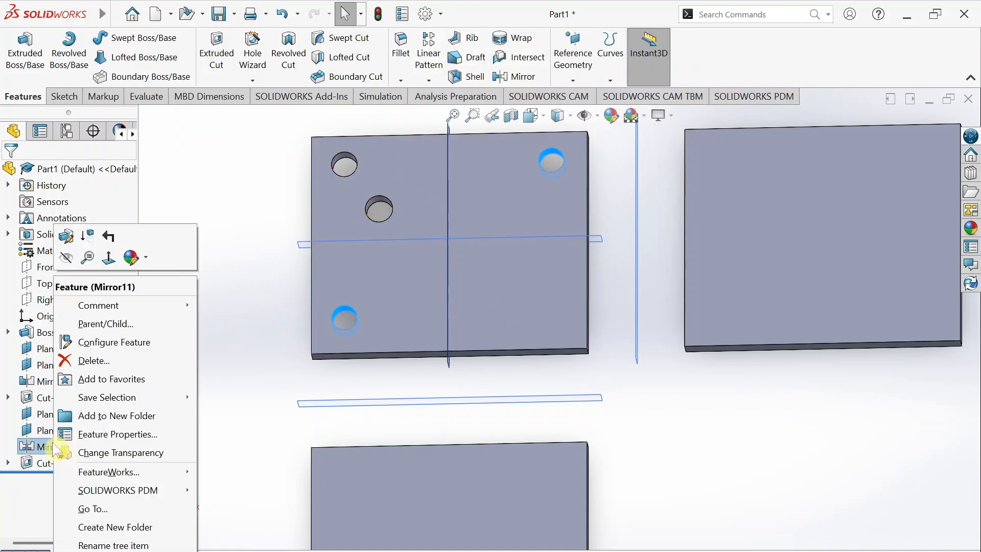
{"action": "left_click", "coordinate": [51, 357]}
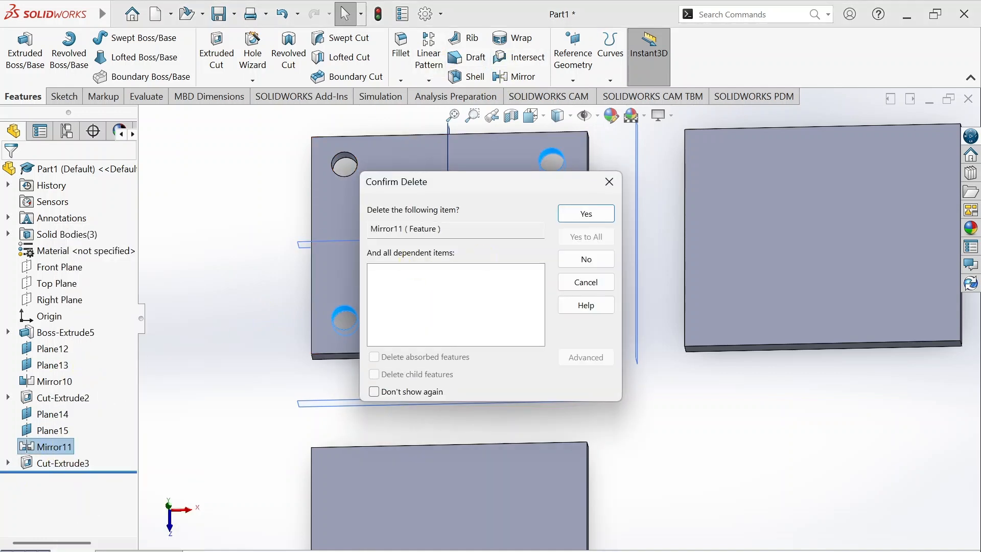
{"action": "left_click", "coordinate": [584, 213]}
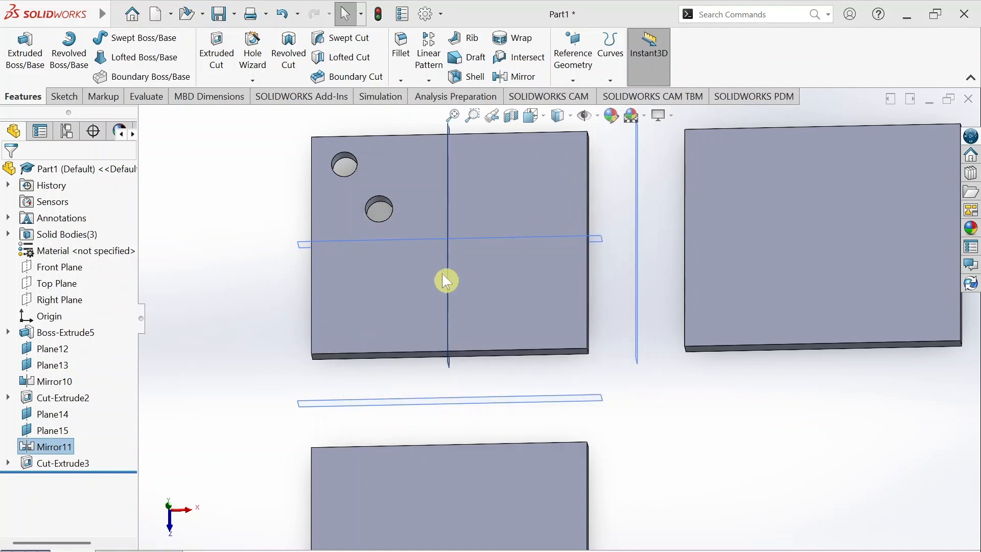
Start a new mirror feature with Plane14 as the mirror plane and Plane15 as the secondary mirror plane
{"action": "scroll", "coordinate": [443, 274], "scroll_direction": "down", "scroll_amount": 3}
{"action": "scroll", "coordinate": [501, 162], "scroll_direction": "up", "scroll_amount": 1}
{"action": "left_click", "coordinate": [525, 80]}
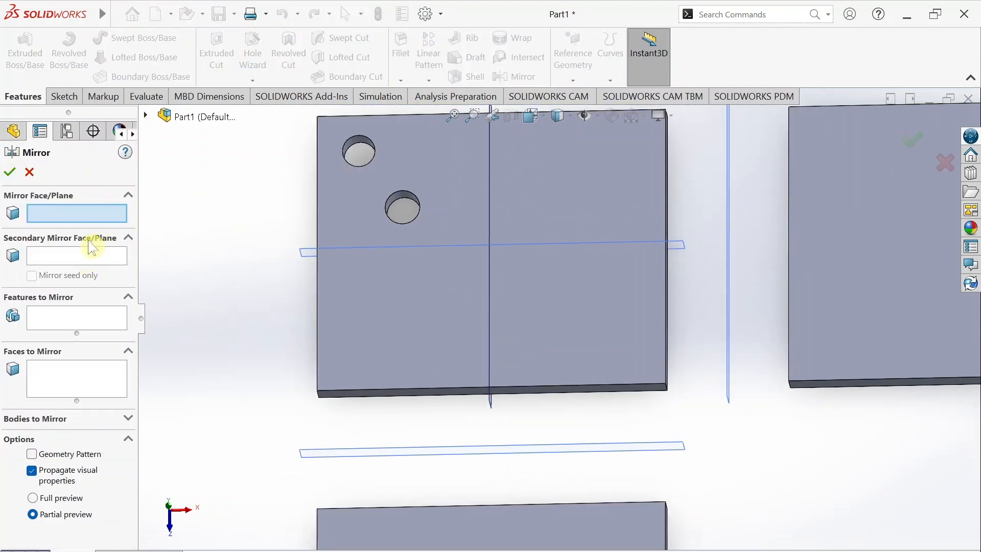
{"action": "left_click", "coordinate": [491, 184]}
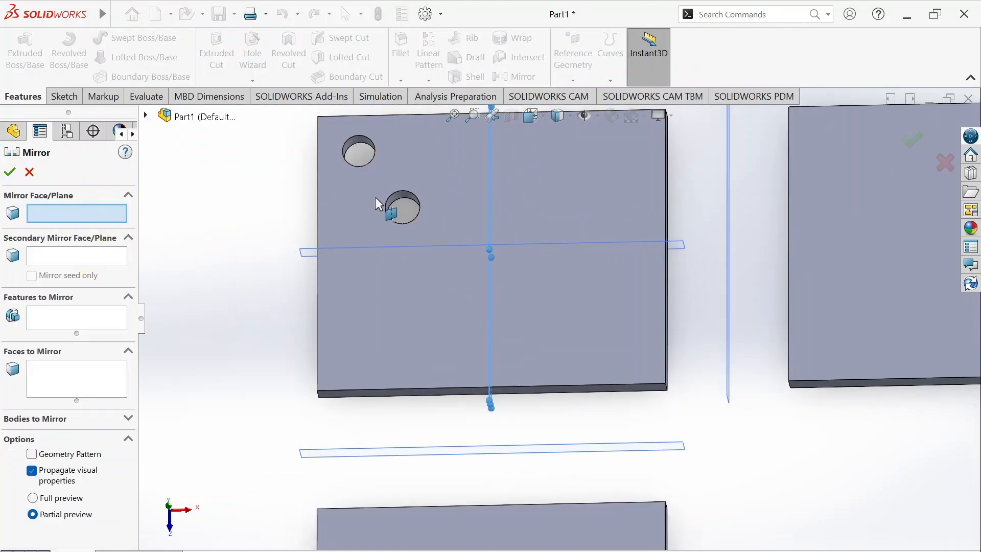
{"action": "left_click", "coordinate": [459, 251]}
{"action": "left_click", "coordinate": [117, 254]}
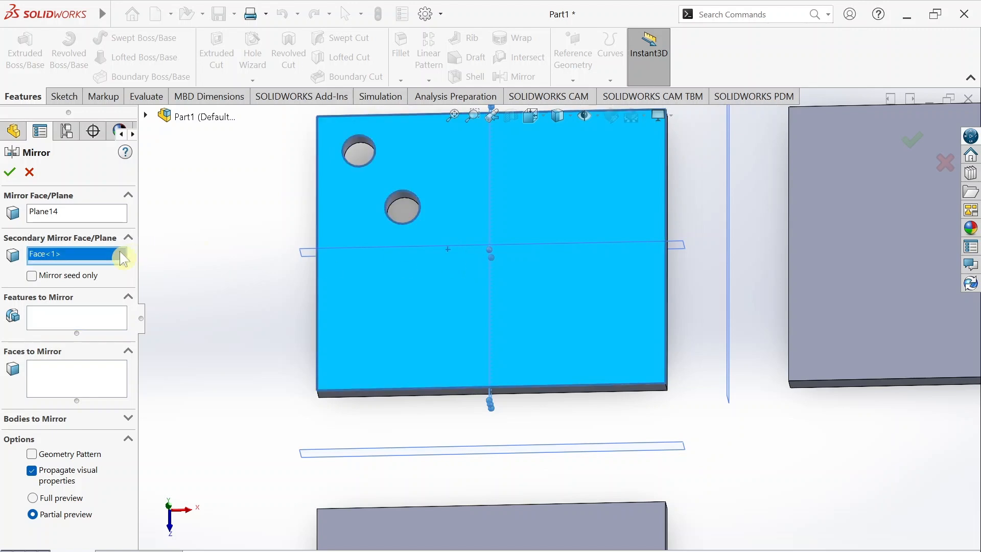
{"action": "right_click", "coordinate": [118, 253]}
{"action": "left_click", "coordinate": [208, 279]}
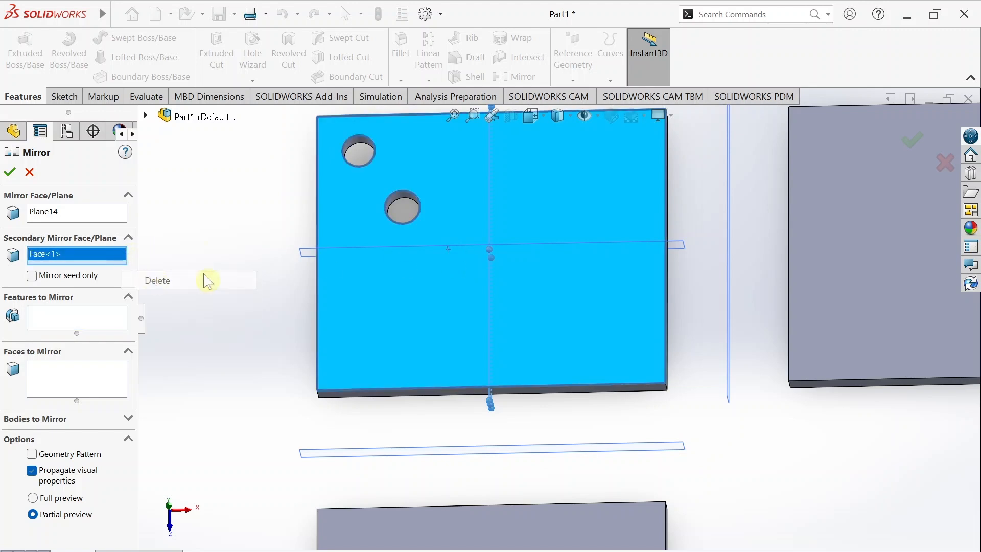
{"action": "left_click", "coordinate": [316, 260]}
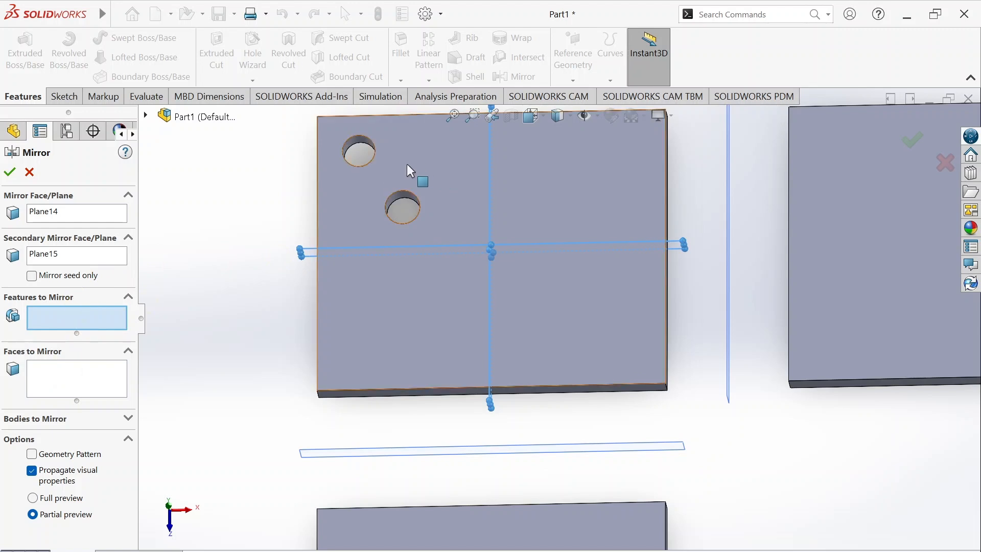
Mirror both hole cuts, Cut-Extrude2 and Cut-Extrude3, across the two planes to all quadrants of the plate
{"action": "left_click", "coordinate": [362, 147]}
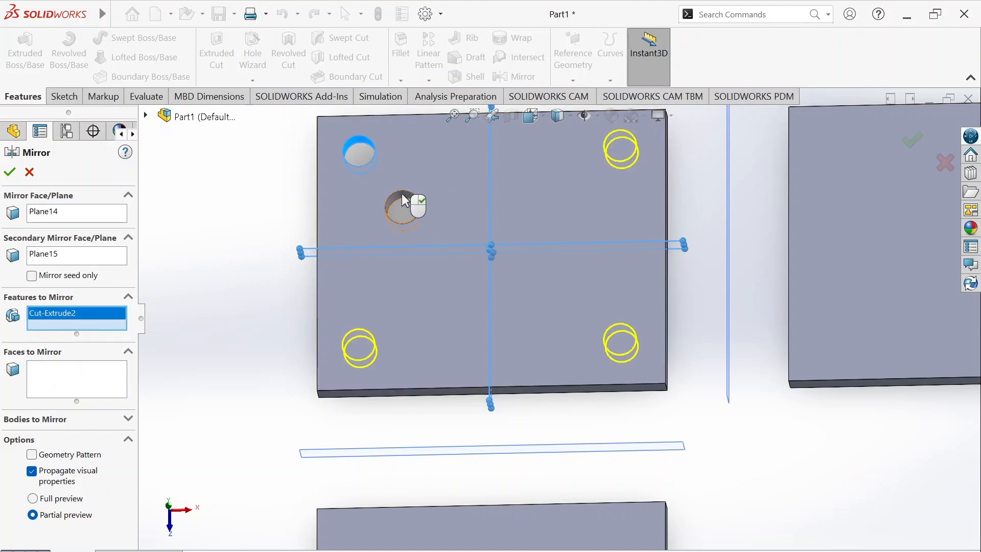
{"action": "left_click", "coordinate": [403, 204]}
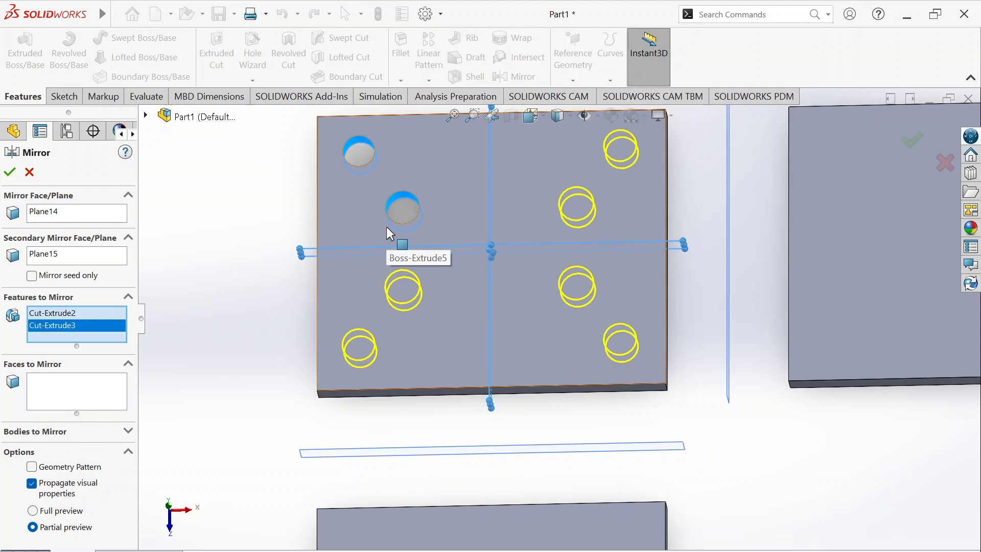
{"action": "left_click", "coordinate": [76, 314]}
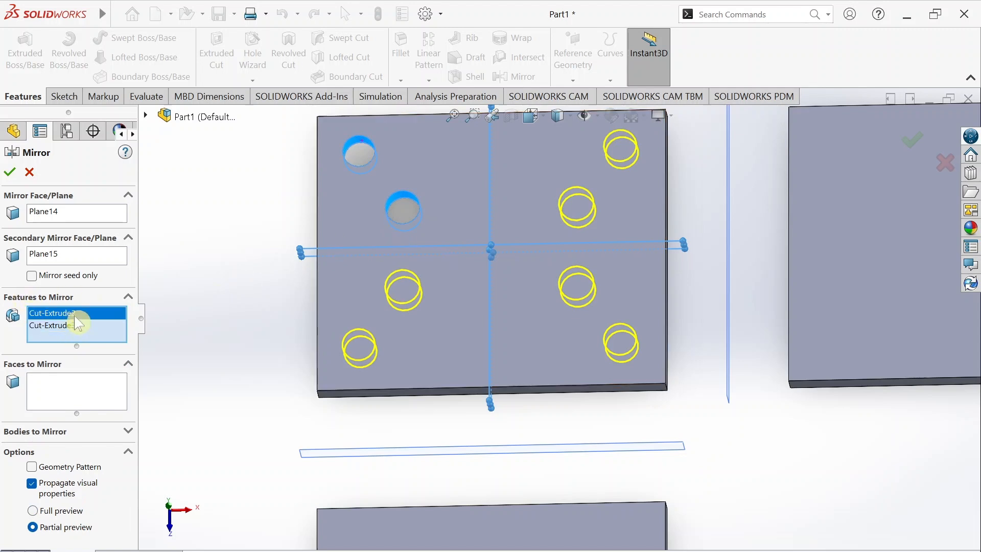
{"action": "left_click", "coordinate": [78, 325]}
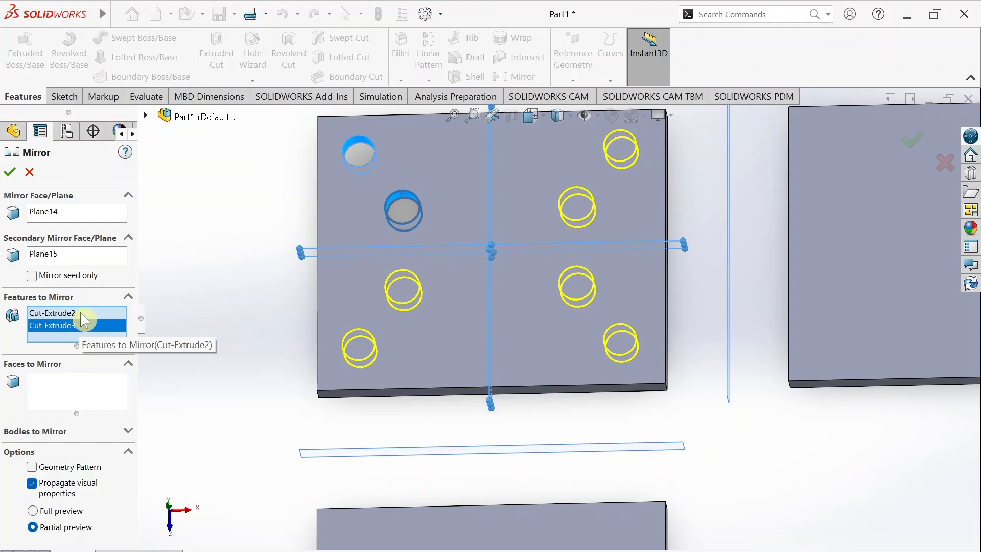
{"action": "left_click", "coordinate": [9, 172]}
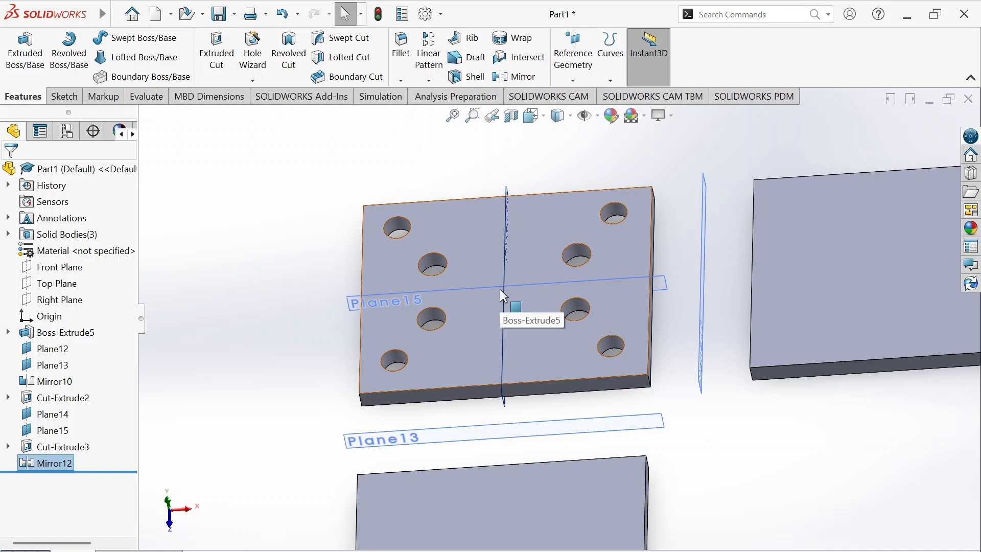
{"action": "left_click", "coordinate": [490, 392]}
{"action": "left_click", "coordinate": [290, 346]}
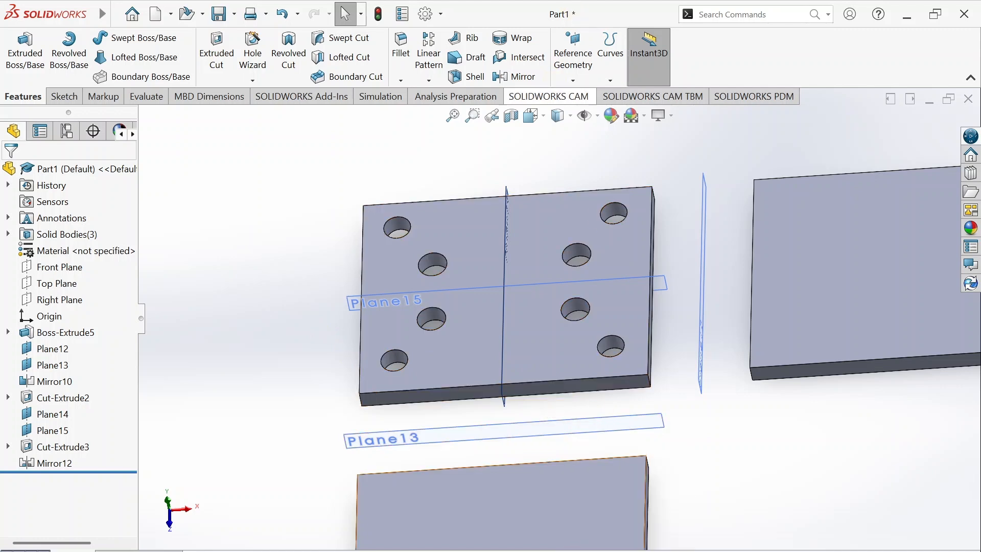
Delete the mirror feature Mirror10 that copies the plate body across the offset planes
{"action": "mouse_move", "coordinate": [627, 551]}
{"action": "scroll", "coordinate": [818, 403], "scroll_direction": "up", "scroll_amount": 1}
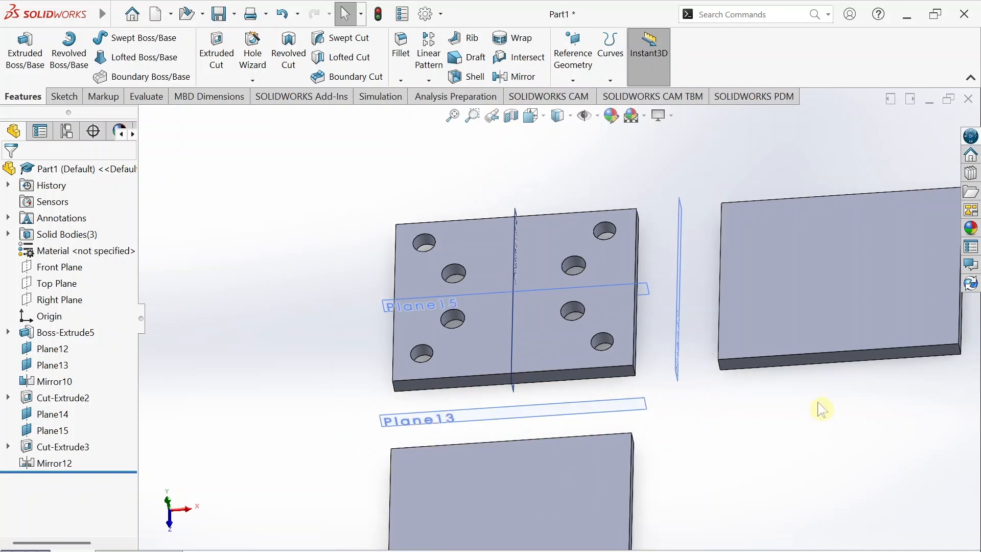
{"action": "scroll", "coordinate": [746, 421], "scroll_direction": "up", "scroll_amount": 2}
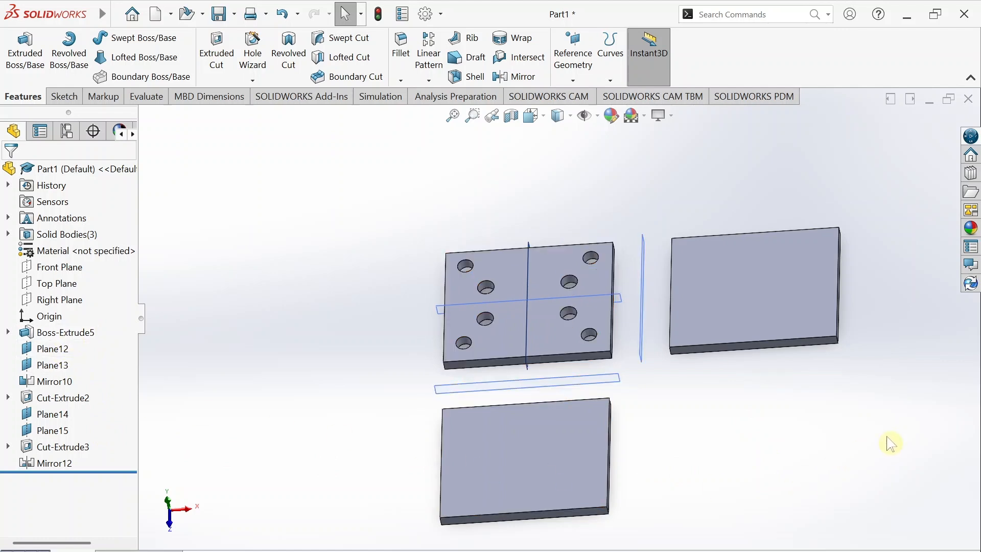
{"action": "scroll", "coordinate": [825, 402], "scroll_direction": "down", "scroll_amount": 1}
{"action": "key", "text": "f"}
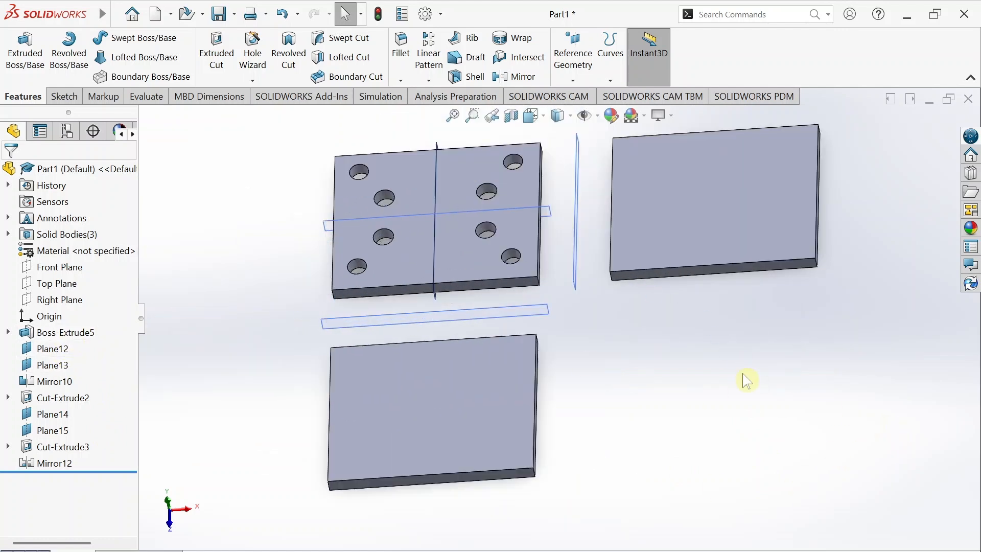
{"action": "middle_click_drag", "start_coordinate": [745, 379], "coordinate": [752, 313]}
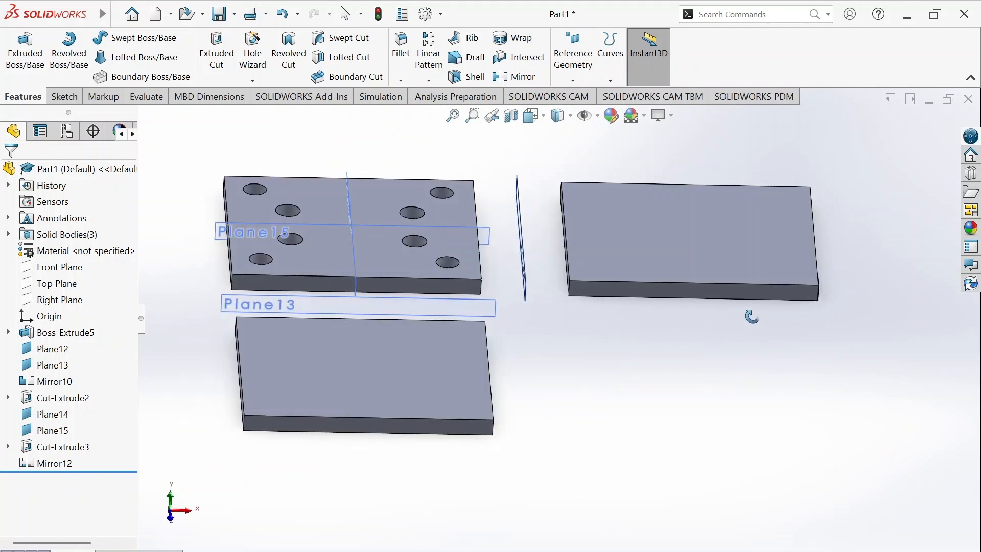
{"action": "left_click", "coordinate": [61, 381]}
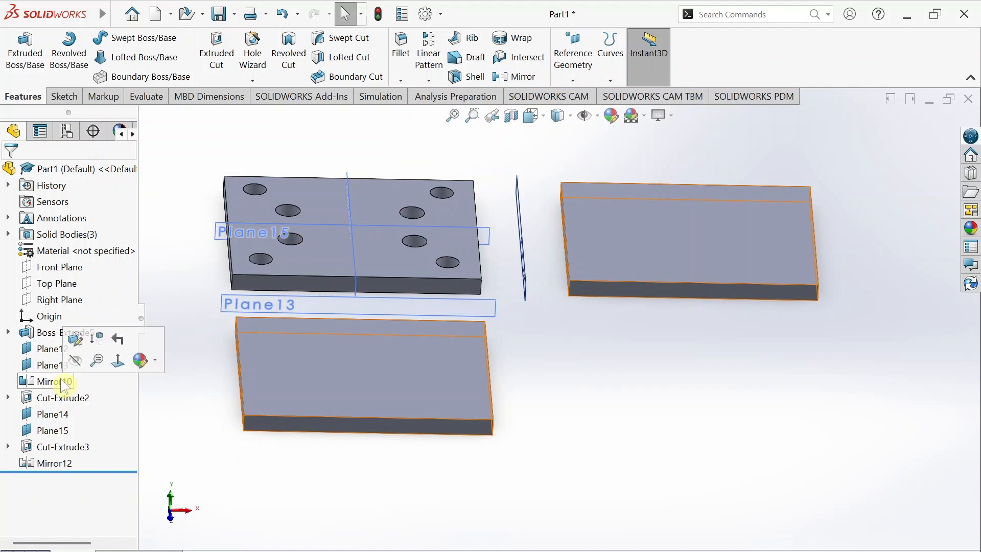
{"action": "right_click", "coordinate": [61, 381]}
{"action": "left_click", "coordinate": [99, 363]}
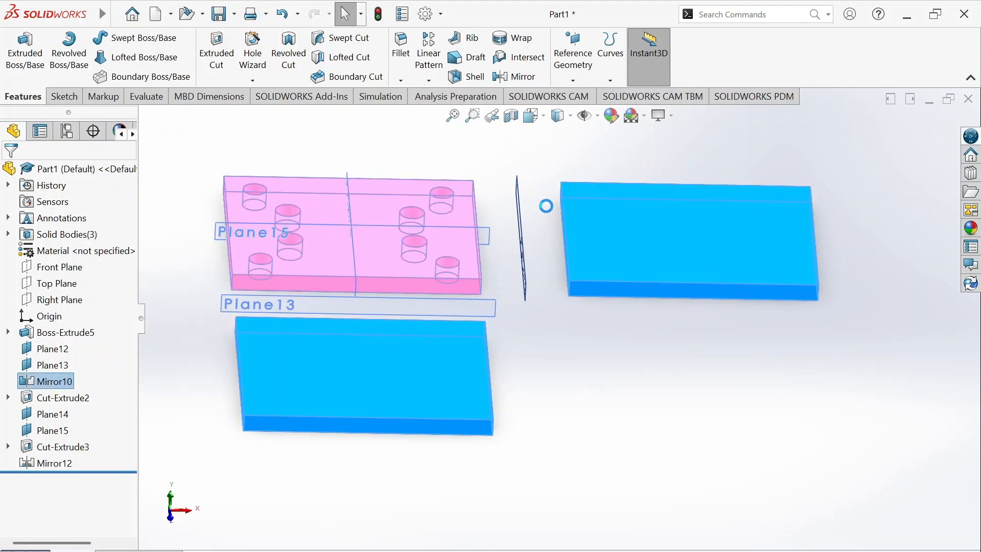
{"action": "left_click", "coordinate": [582, 212]}
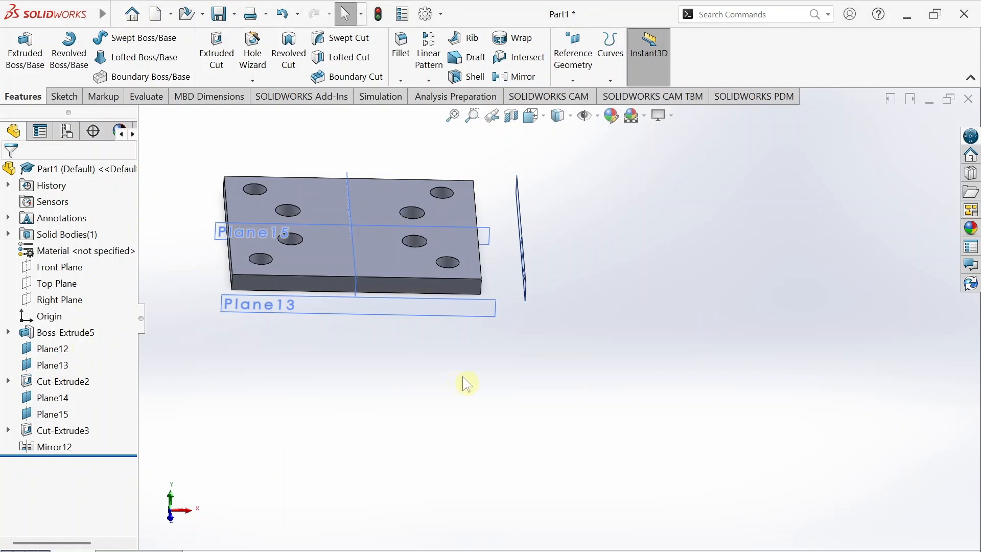
Start a linear pattern with the plate's end face nearest Plane12 as the Direction 1 reference
{"action": "scroll", "coordinate": [394, 388], "scroll_direction": "up", "scroll_amount": 2}
{"action": "middle_click_drag", "start_coordinate": [902, 395], "coordinate": [872, 326]}
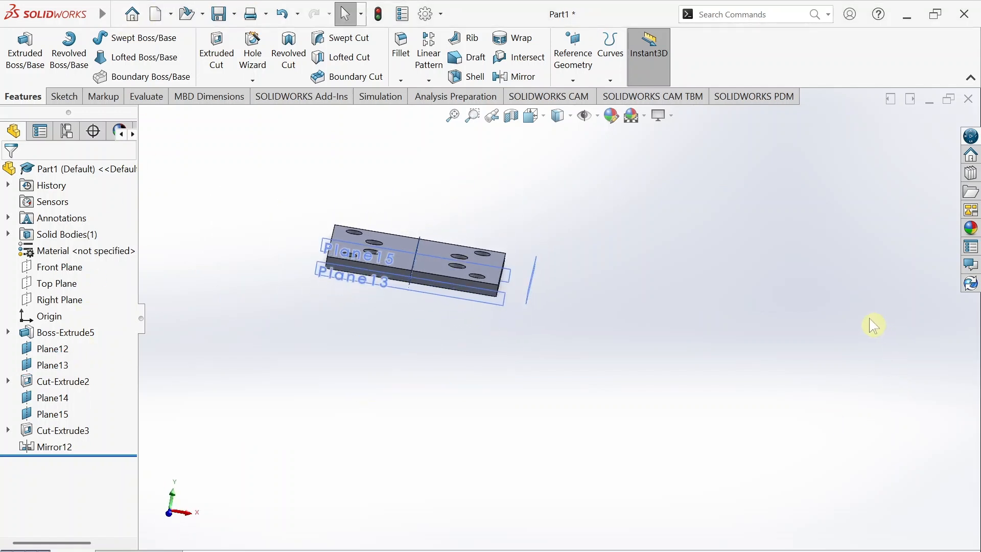
{"action": "middle_click_drag", "start_coordinate": [813, 462], "coordinate": [684, 425]}
{"action": "middle_click_drag", "start_coordinate": [671, 356], "coordinate": [755, 330]}
{"action": "scroll", "coordinate": [669, 305], "scroll_direction": "down", "scroll_amount": 1}
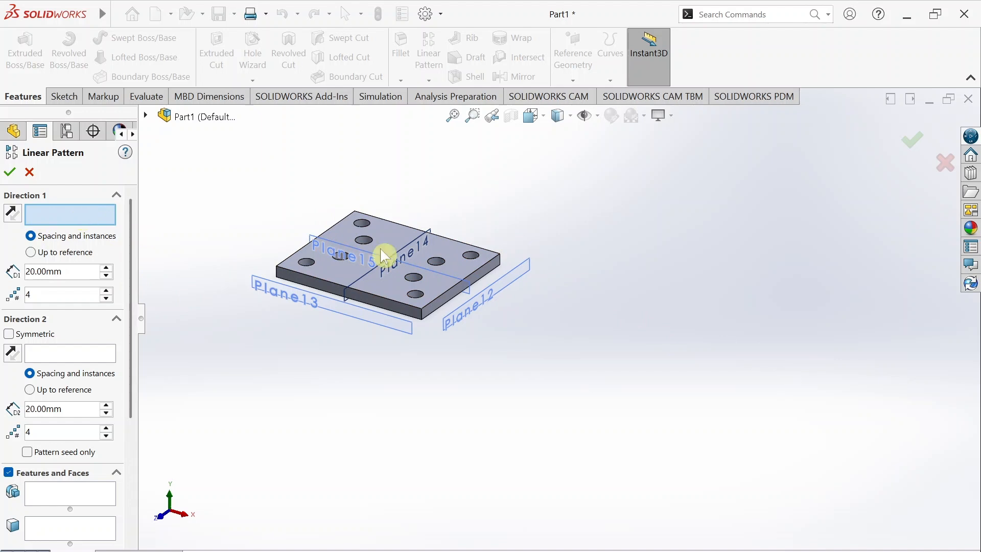
{"action": "left_click", "coordinate": [483, 272]}
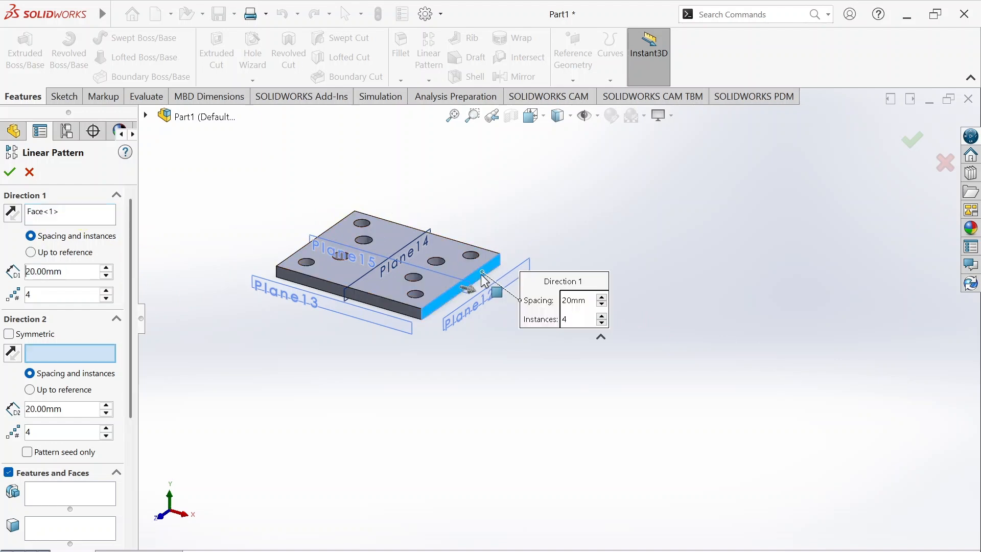
{"action": "scroll", "coordinate": [480, 286], "scroll_direction": "down", "scroll_amount": 5}
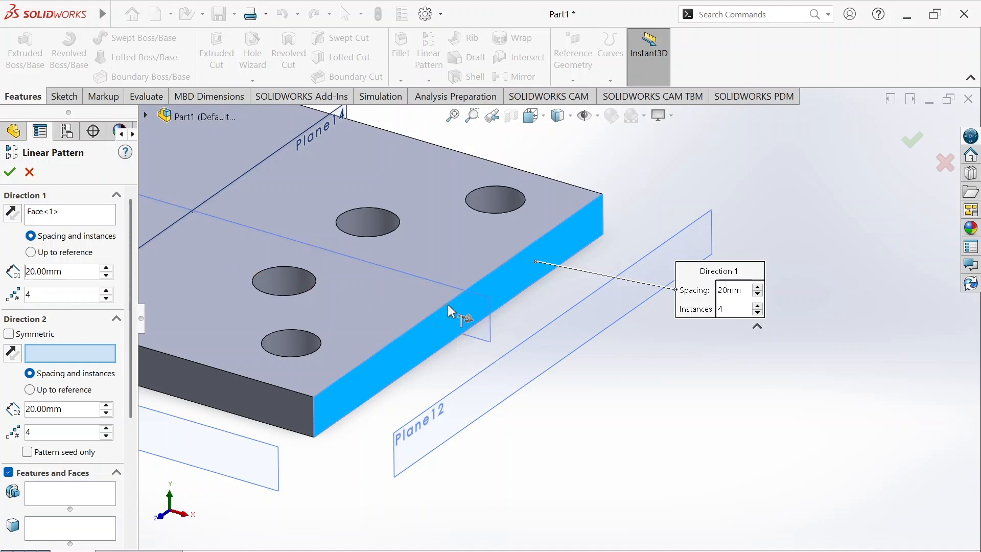
{"action": "scroll", "coordinate": [462, 326], "scroll_direction": "up", "scroll_amount": 3}
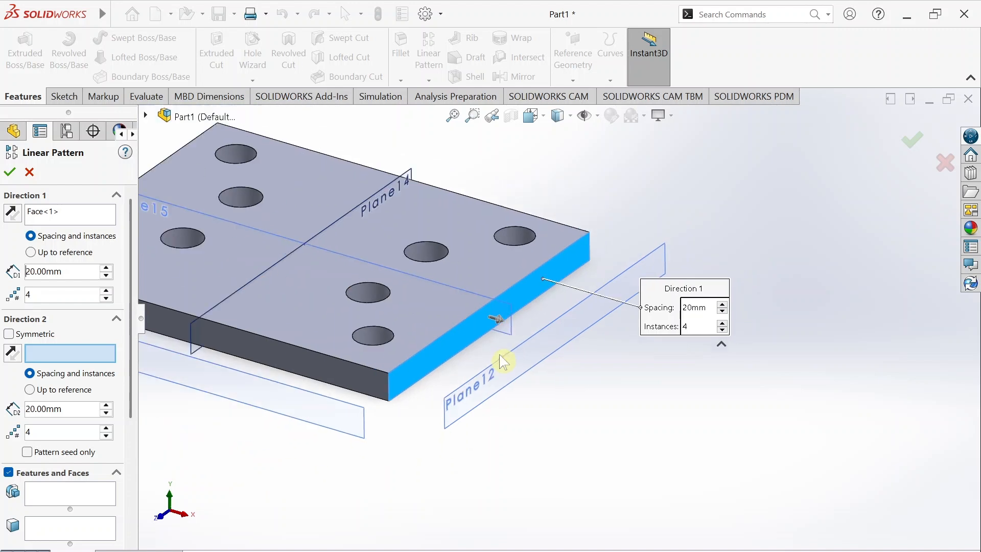
{"action": "left_click", "coordinate": [12, 218]}
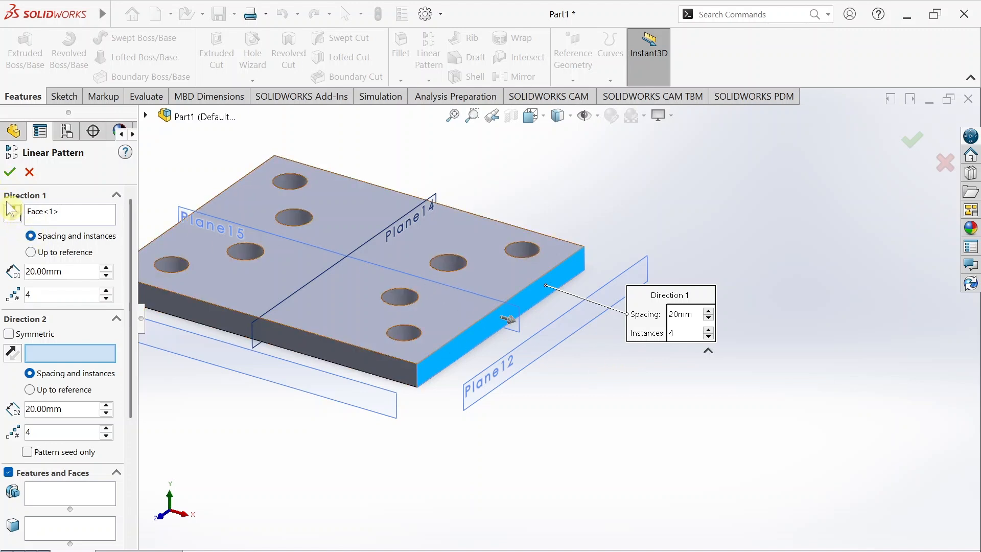
Set the linear pattern's Direction 1 spacing to 100 mm
{"action": "left_click_drag", "start_coordinate": [65, 272], "coordinate": [23, 275]}
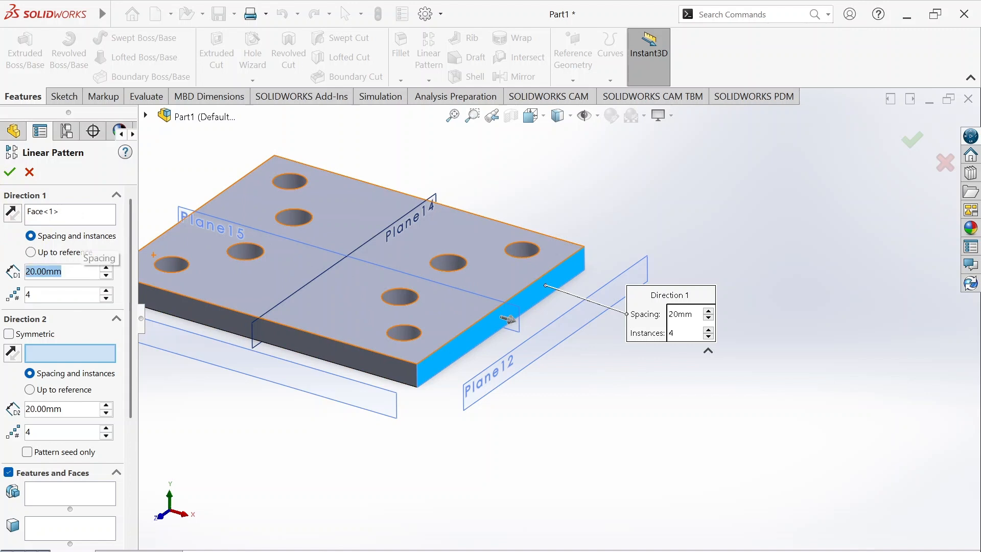
{"action": "type", "text": "40"}
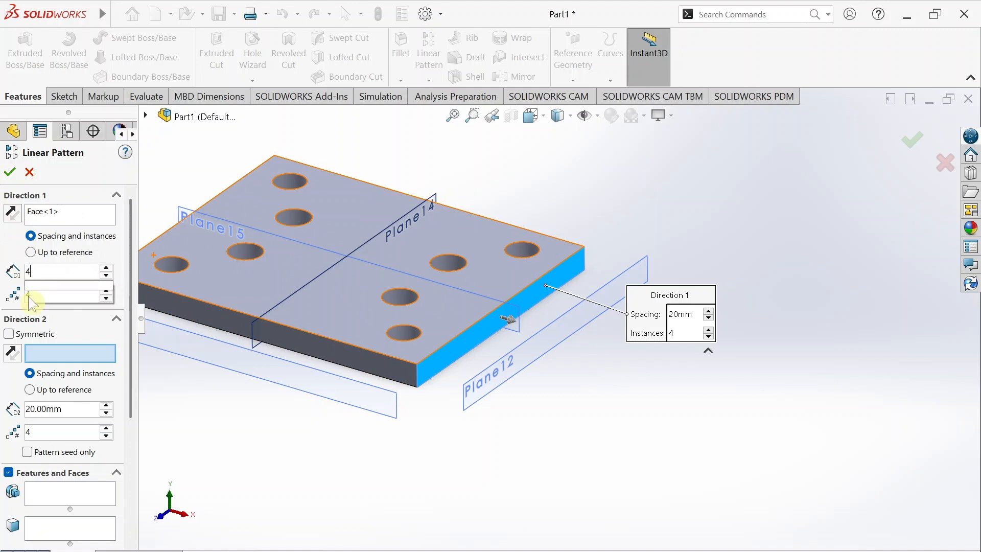
{"action": "mouse_move", "coordinate": [32, 299]}
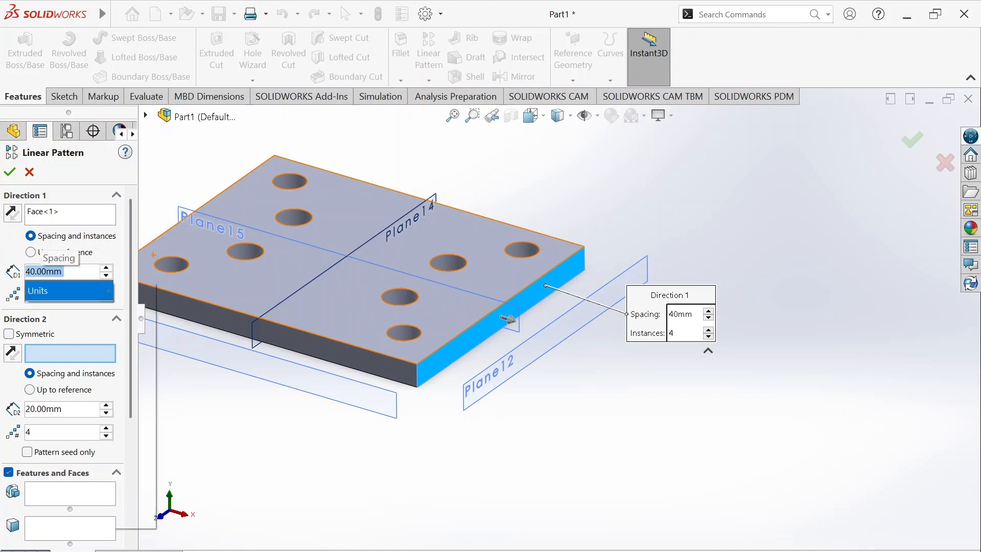
{"action": "left_click", "coordinate": [73, 271]}
{"action": "double_click", "coordinate": [76, 272]}
{"action": "type", "text": "10"}
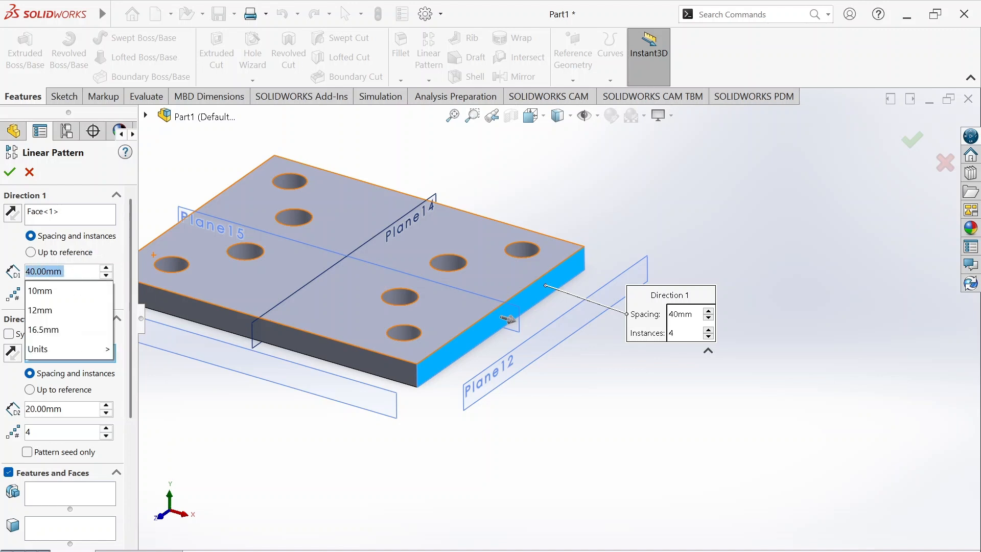
{"action": "type", "text": "0"}
{"action": "key", "text": "Return"}
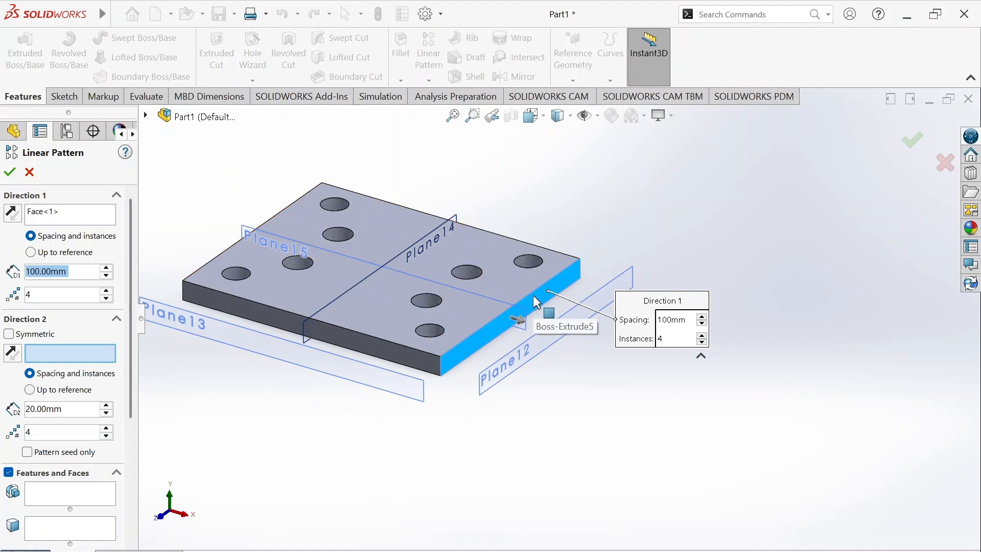
Switch the linear pattern from features and faces to bodies and select the drilled plate as the body to pattern
{"action": "scroll", "coordinate": [770, 285], "scroll_direction": "up", "scroll_amount": 1}
{"action": "scroll", "coordinate": [770, 285], "scroll_direction": "down", "scroll_amount": 1}
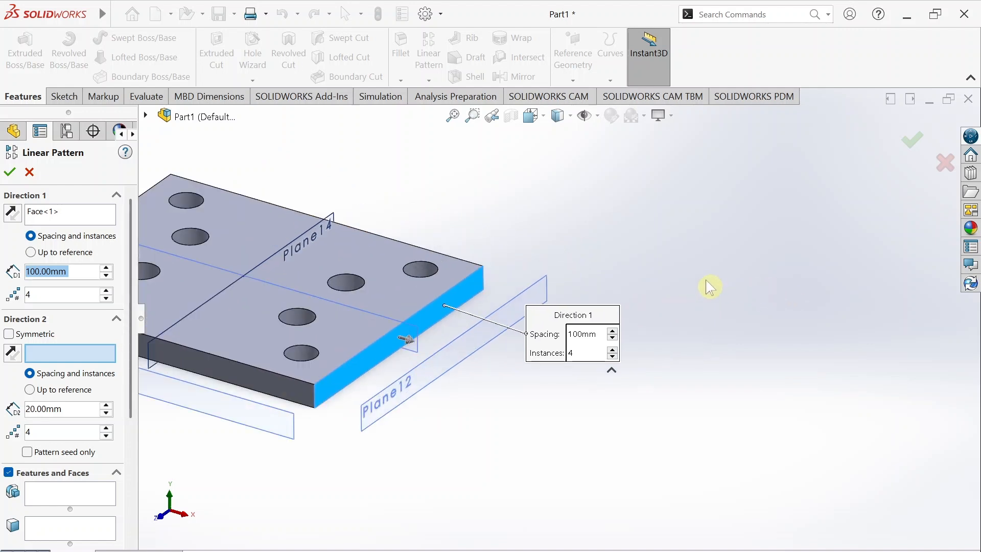
{"action": "scroll", "coordinate": [708, 285], "scroll_direction": "down", "scroll_amount": 1}
{"action": "scroll", "coordinate": [633, 285], "scroll_direction": "up", "scroll_amount": 2}
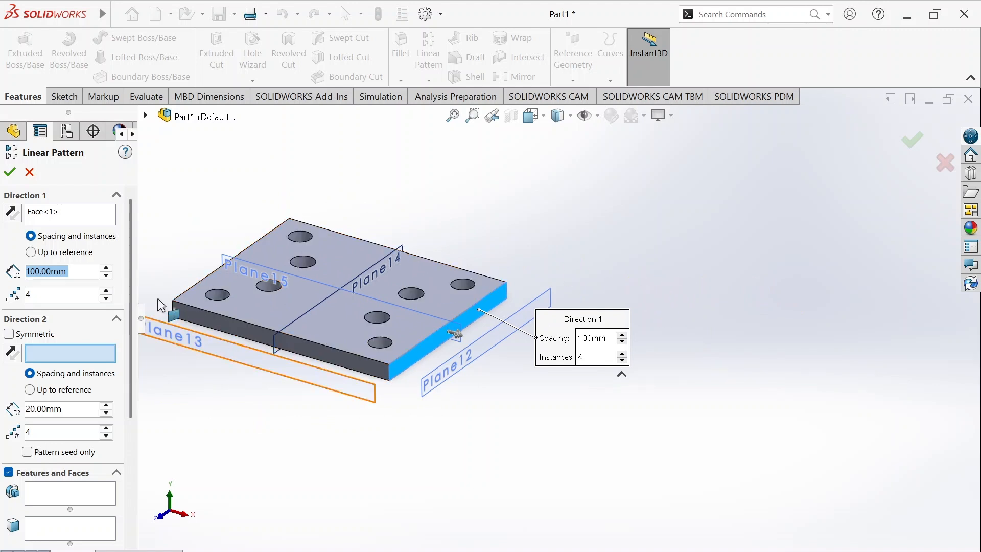
{"action": "left_click", "coordinate": [219, 275]}
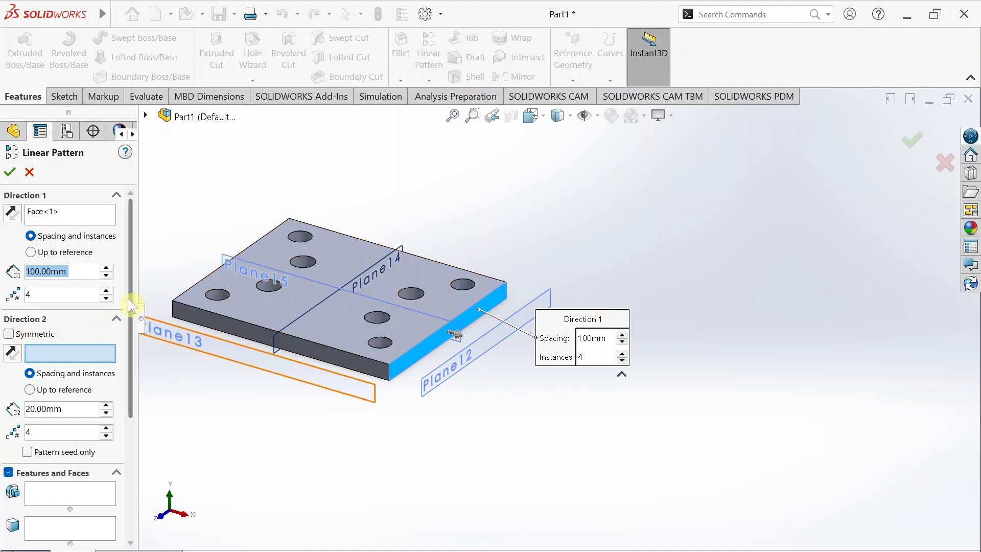
{"action": "scroll", "coordinate": [132, 327], "scroll_direction": "down", "scroll_amount": 3}
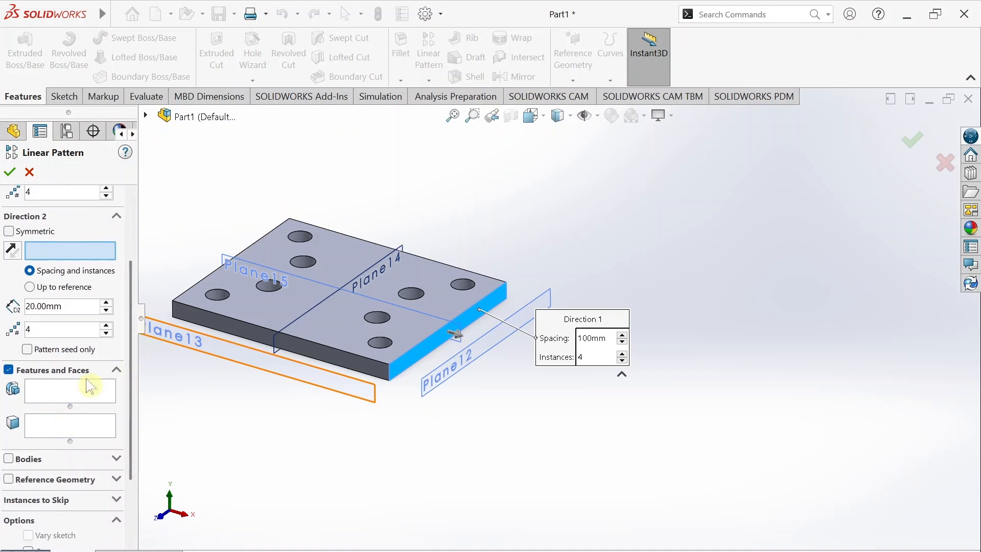
{"action": "left_click", "coordinate": [9, 459]}
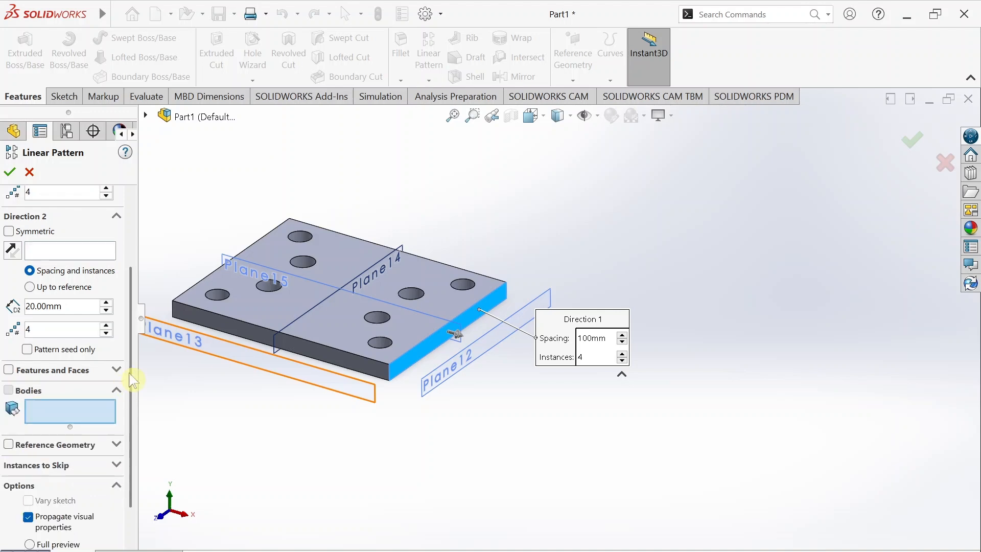
{"action": "left_click", "coordinate": [321, 322]}
{"action": "scroll", "coordinate": [555, 316], "scroll_direction": "up", "scroll_amount": 2}
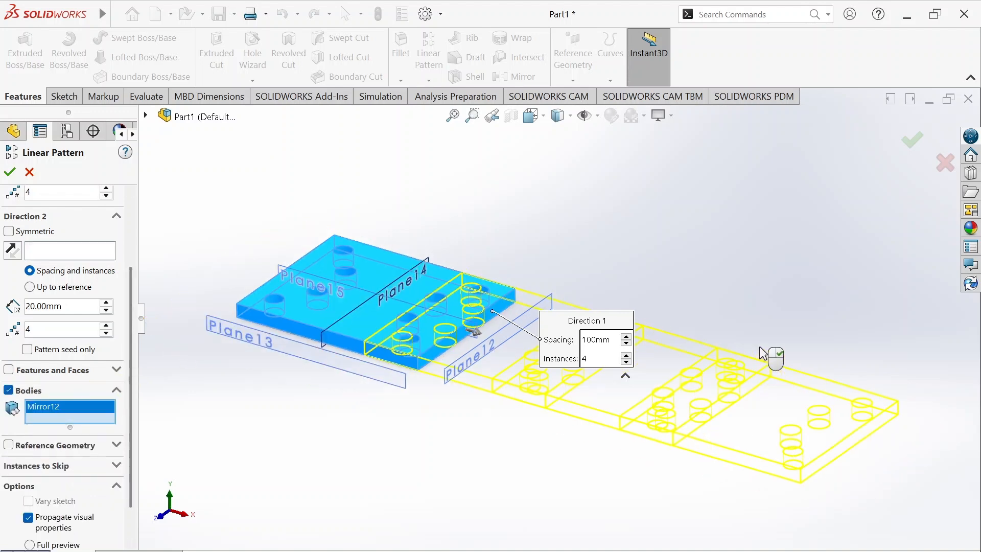
{"action": "scroll", "coordinate": [760, 352], "scroll_direction": "up", "scroll_amount": 1}
{"action": "scroll", "coordinate": [662, 340], "scroll_direction": "down", "scroll_amount": 1}
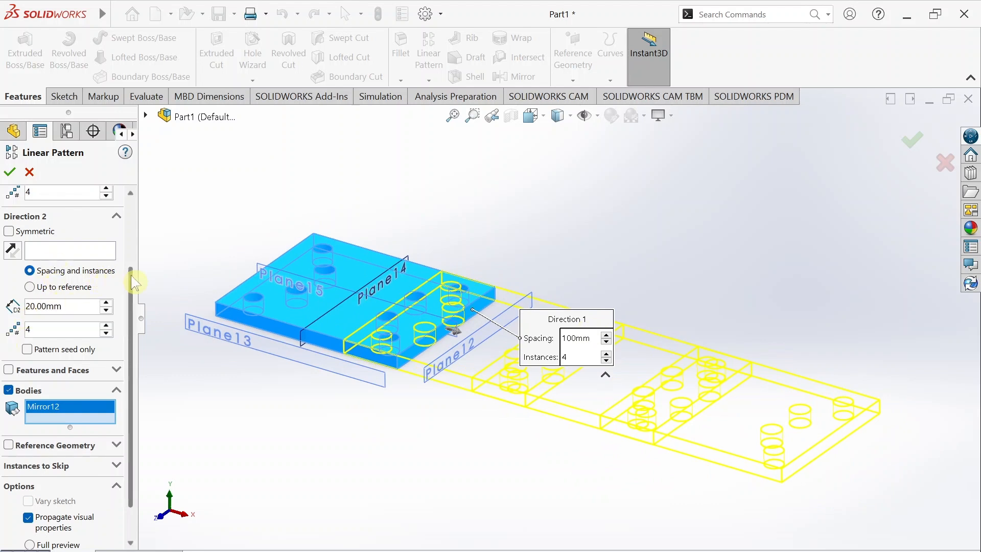
Set the Direction 1 spacing of the plate body pattern to 150 mm
{"action": "scroll", "coordinate": [131, 275], "scroll_direction": "up", "scroll_amount": 3}
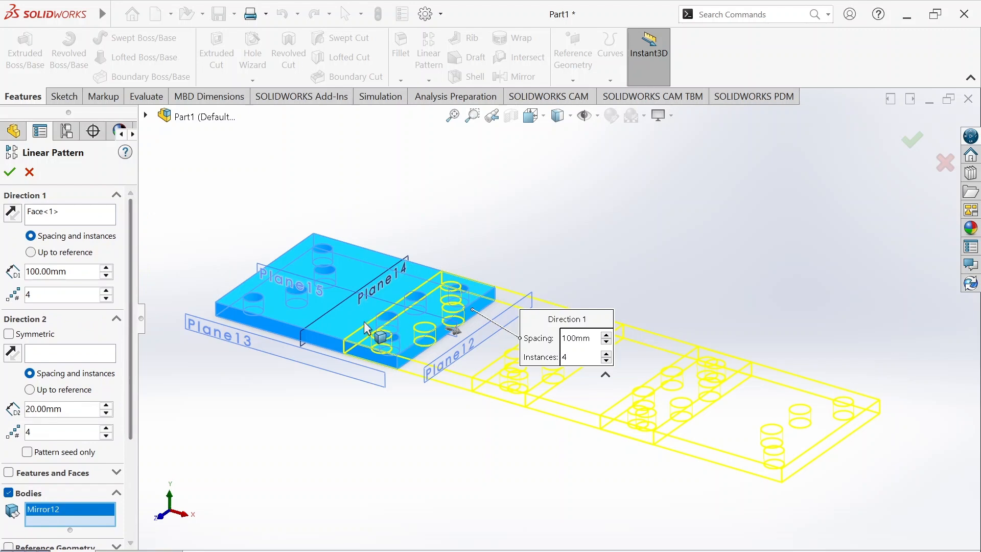
{"action": "left_click", "coordinate": [235, 297]}
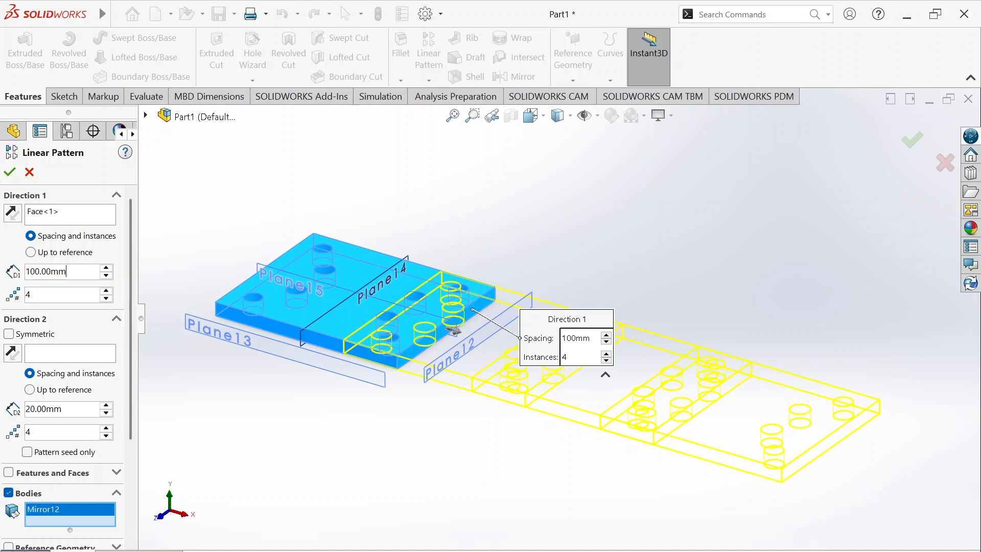
{"action": "double_click", "coordinate": [61, 271]}
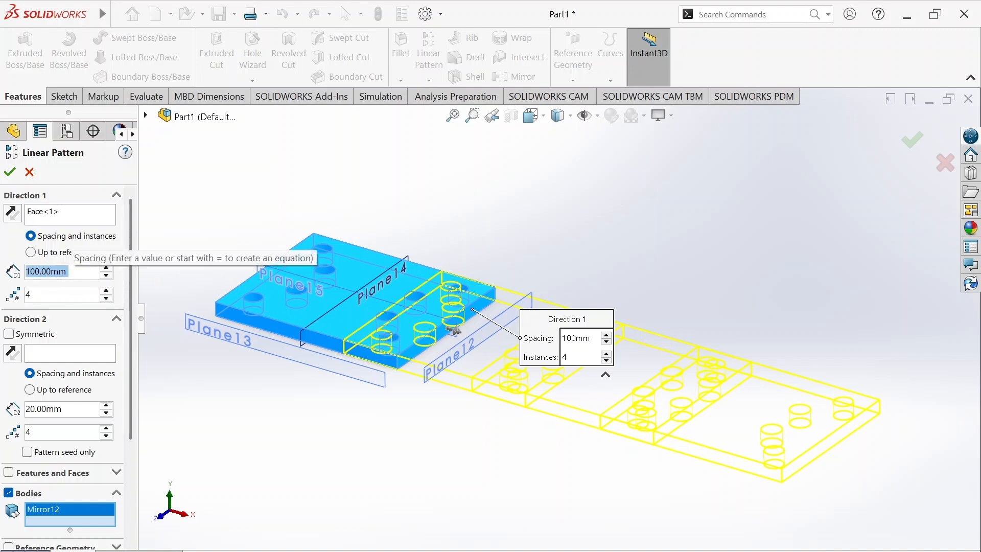
{"action": "type", "text": "150"}
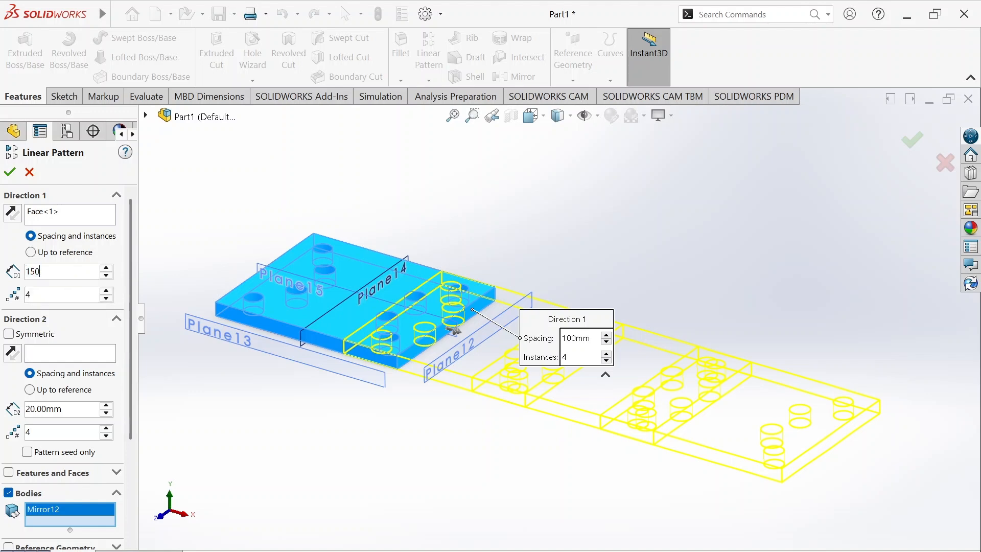
{"action": "key", "text": "Return"}
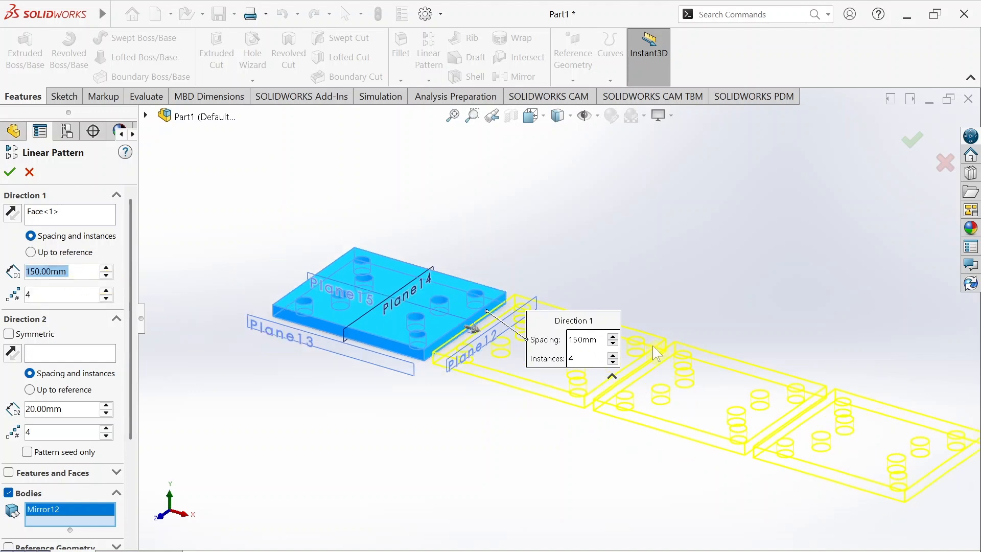
{"action": "scroll", "coordinate": [657, 353], "scroll_direction": "down", "scroll_amount": 2}
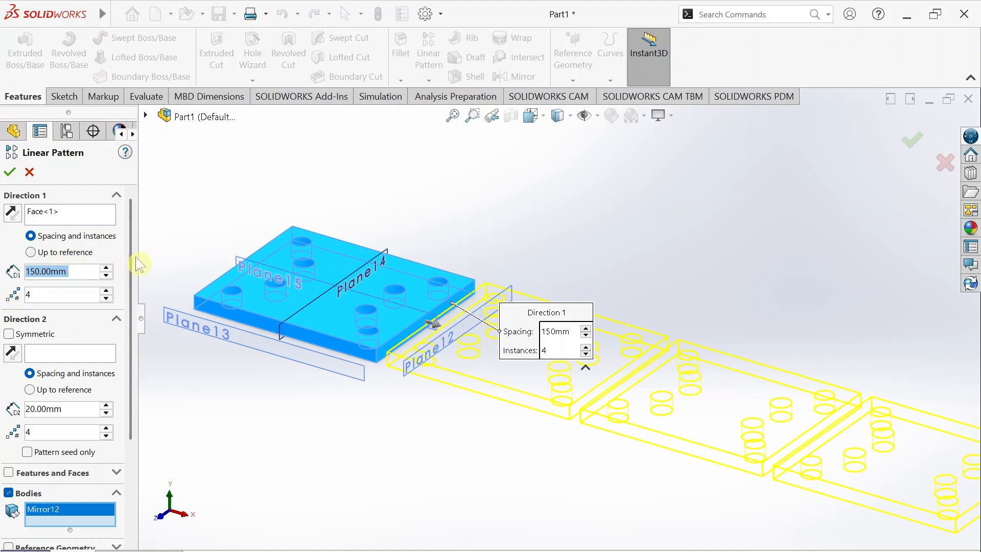
Skip the third plate instance (3, 1) in the linear pattern
{"action": "left_click_drag", "start_coordinate": [131, 257], "coordinate": [130, 262]}
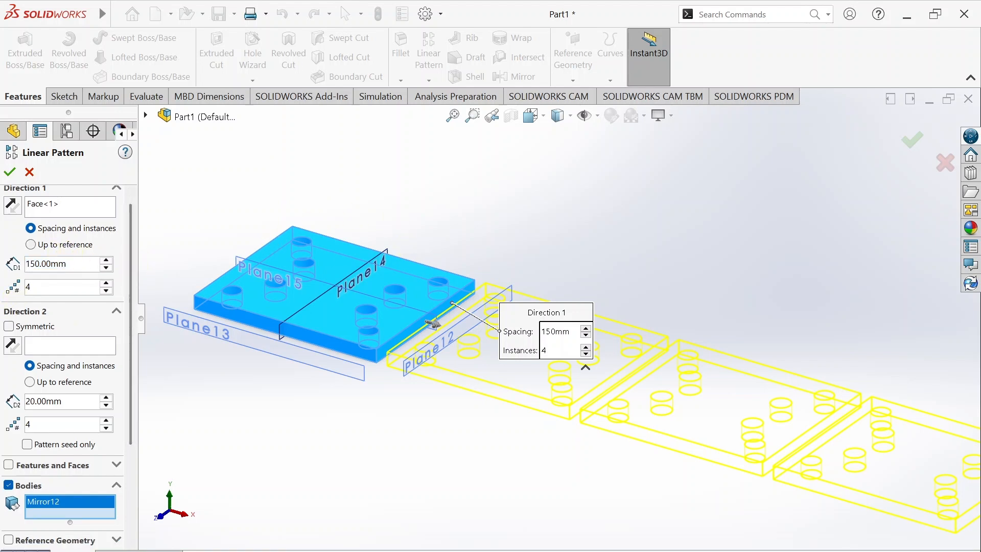
{"action": "scroll", "coordinate": [135, 363], "scroll_direction": "down", "scroll_amount": 1}
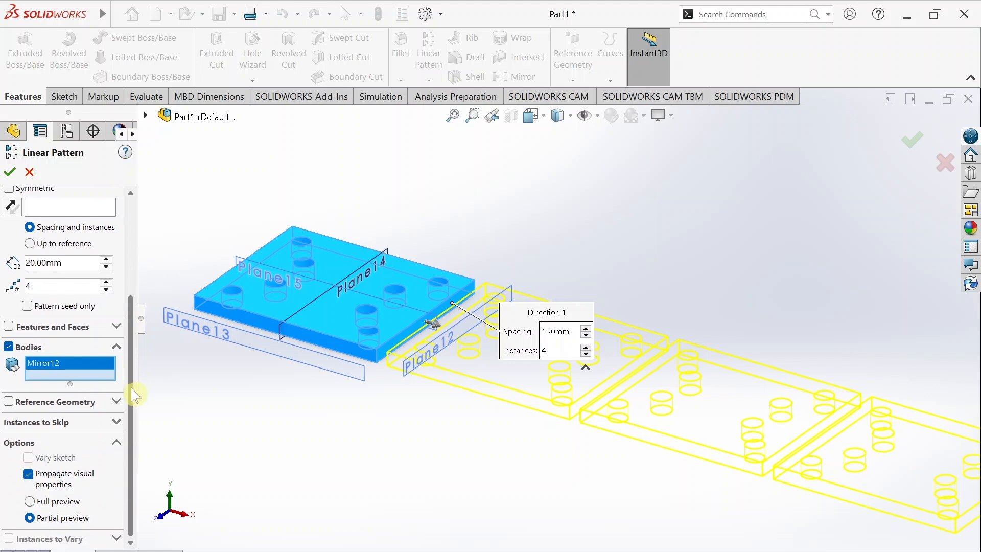
{"action": "left_click", "coordinate": [117, 422]}
{"action": "scroll", "coordinate": [131, 409], "scroll_direction": "down", "scroll_amount": 1}
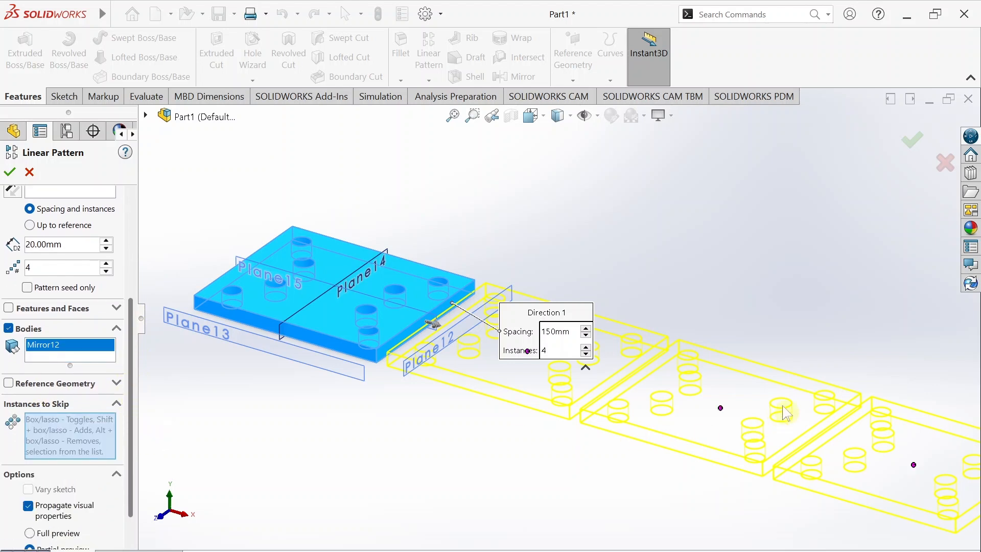
{"action": "left_click", "coordinate": [721, 409]}
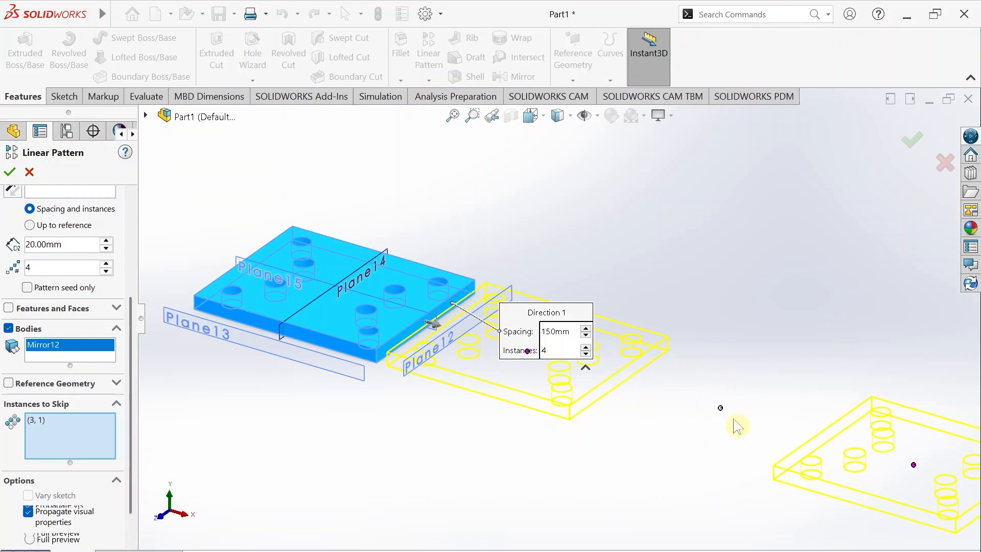
Accept the linear pattern of the plate body with the third instance skipped
{"action": "scroll", "coordinate": [692, 409], "scroll_direction": "up", "scroll_amount": 2}
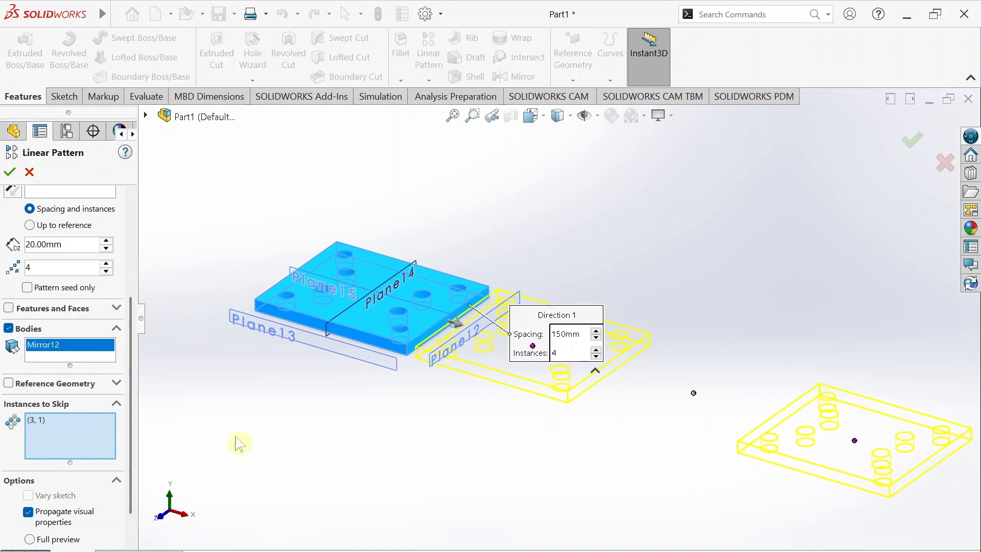
{"action": "scroll", "coordinate": [102, 383], "scroll_direction": "down", "scroll_amount": 1}
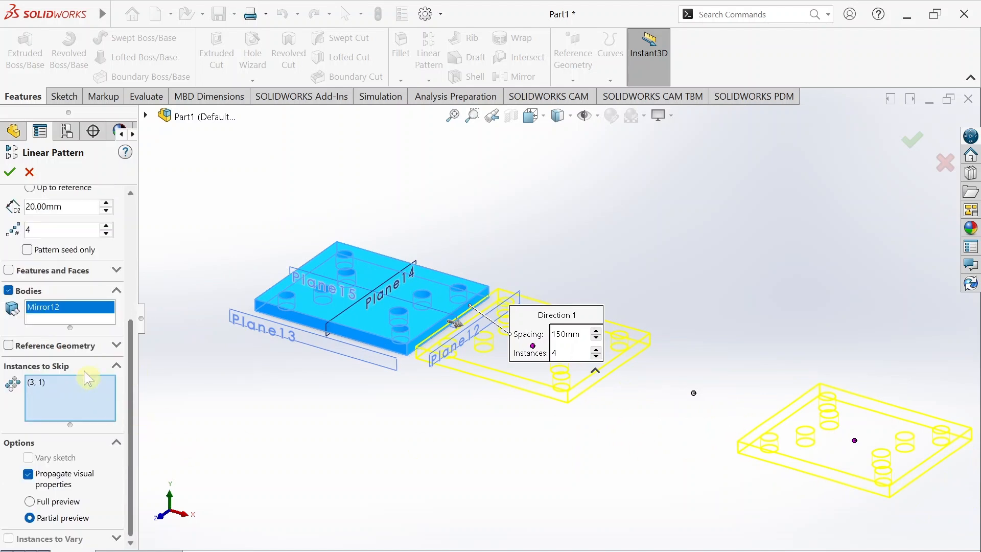
{"action": "left_click", "coordinate": [11, 174]}
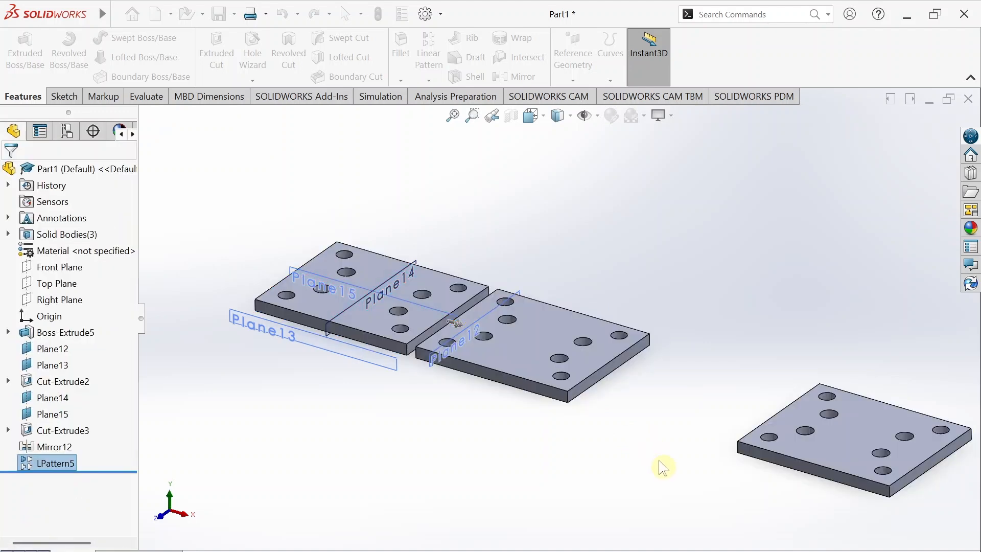
{"action": "scroll", "coordinate": [659, 375], "scroll_direction": "up", "scroll_amount": 2}
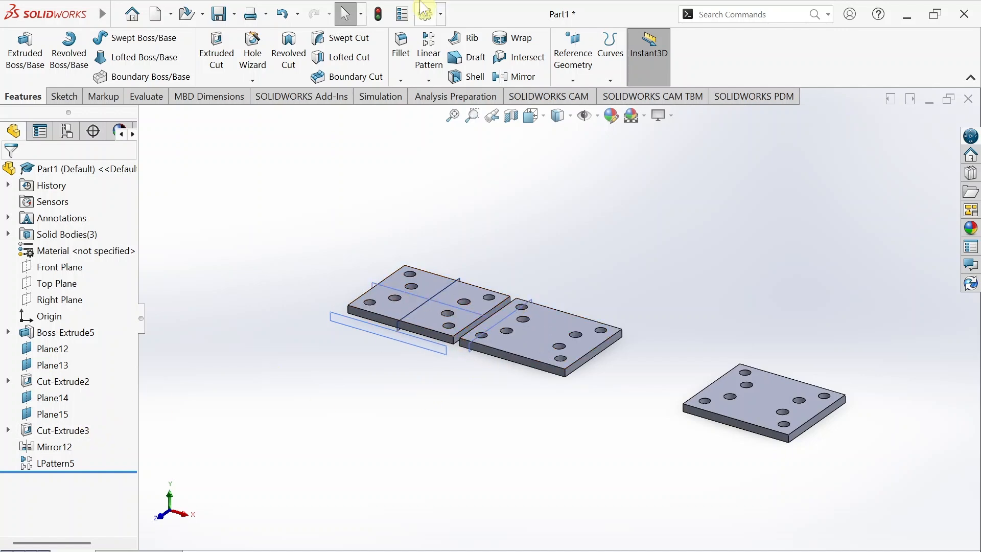
Delete the linear pattern feature LPattern5 so only the original drilled plate body is kept
{"action": "left_click", "coordinate": [431, 59]}
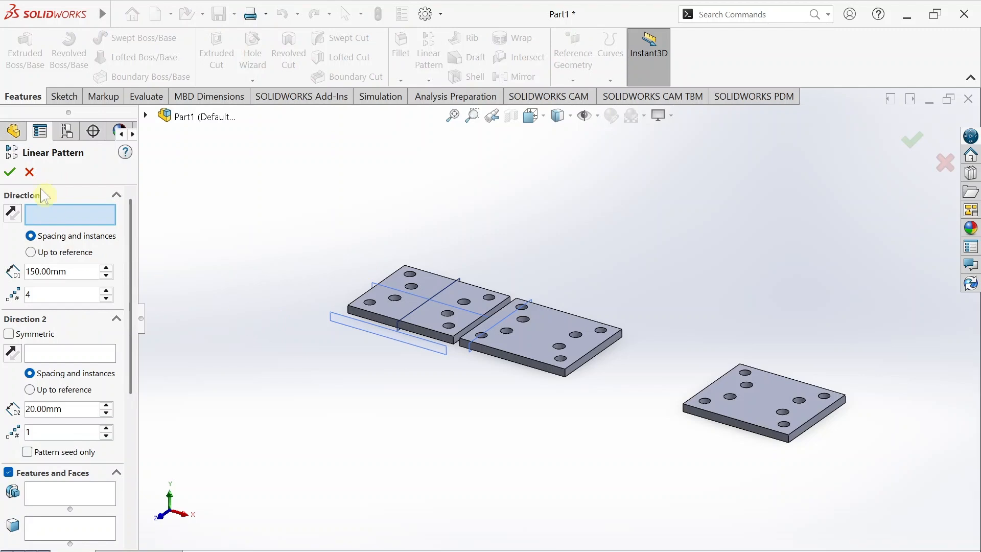
{"action": "left_click", "coordinate": [30, 173]}
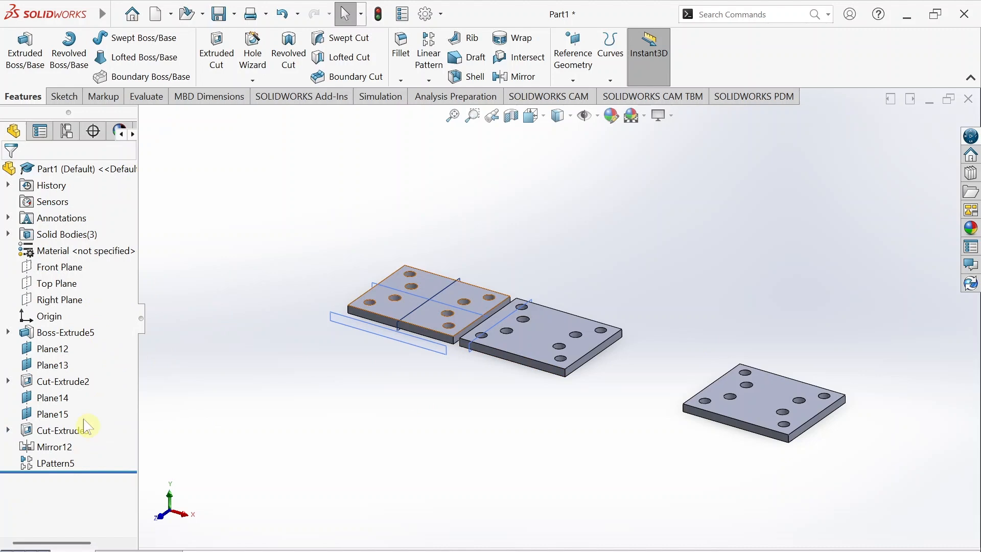
{"action": "left_click", "coordinate": [54, 447]}
{"action": "left_click", "coordinate": [60, 464]}
{"action": "right_click", "coordinate": [60, 466]}
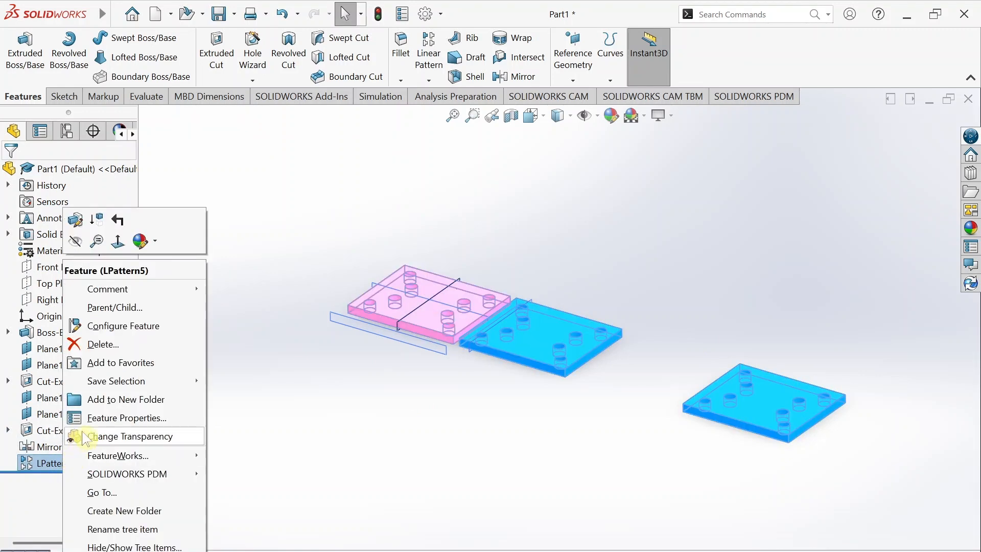
{"action": "left_click", "coordinate": [108, 344]}
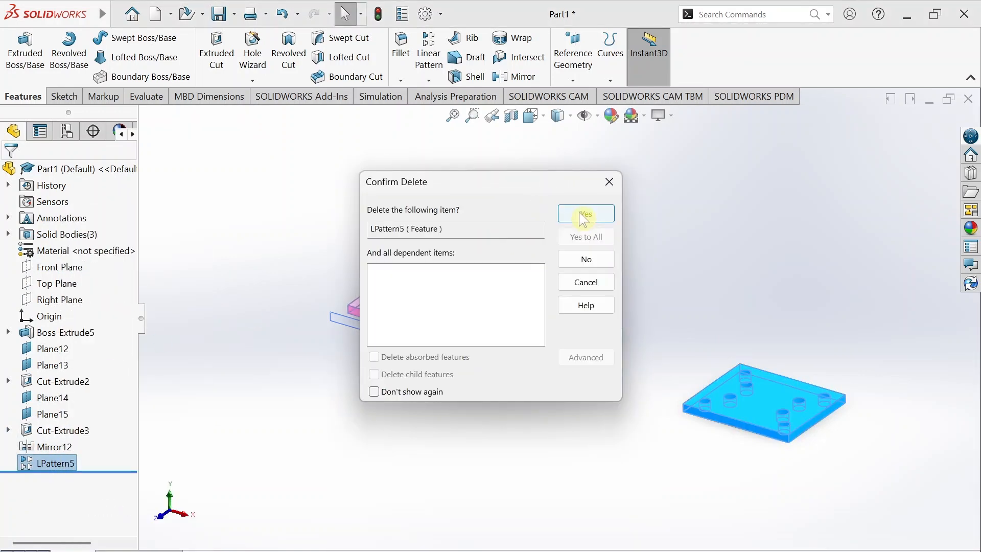
{"action": "left_click", "coordinate": [578, 213]}
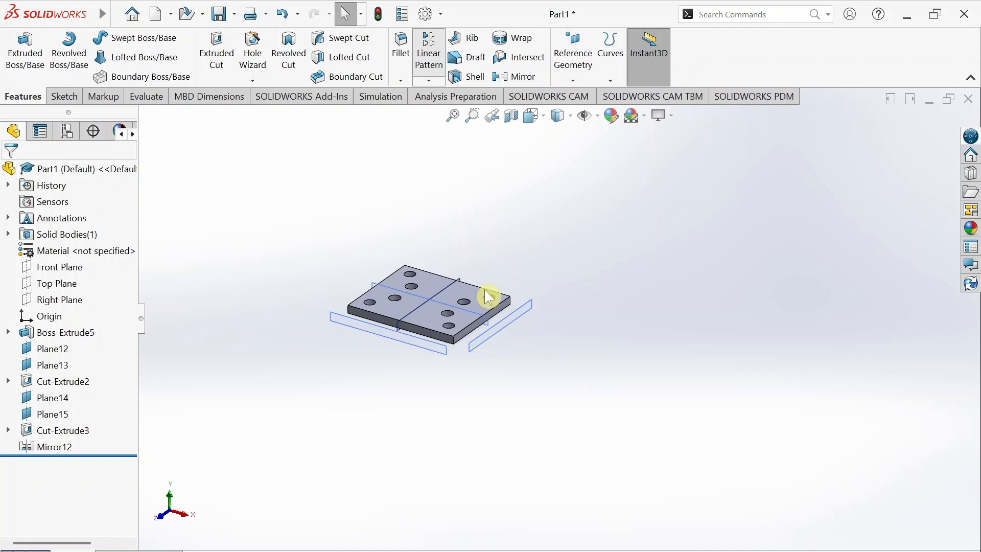
Start a linear pattern using the plate's short side face for Direction 1 and its long front face for Direction 2
{"action": "scroll", "coordinate": [443, 294], "scroll_direction": "down", "scroll_amount": 1}
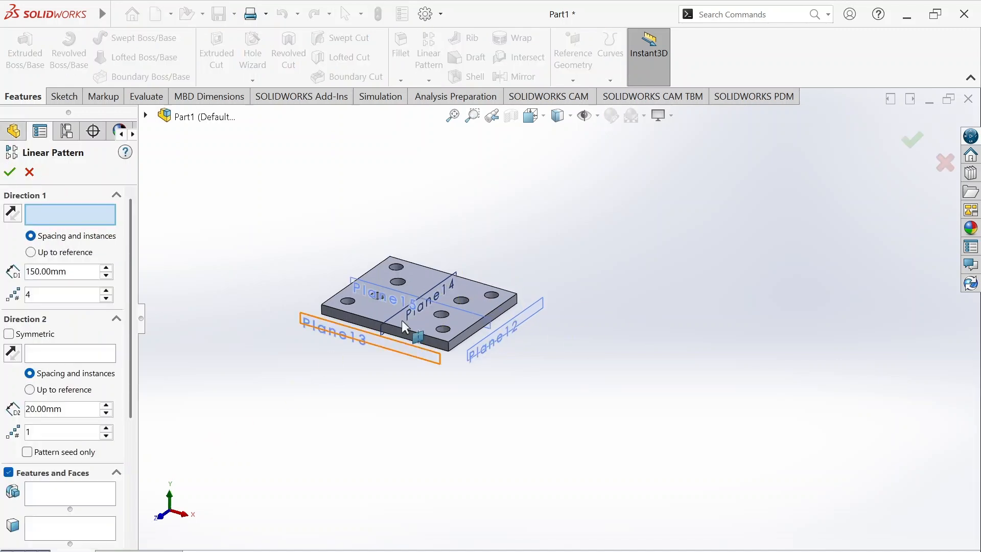
{"action": "left_click", "coordinate": [499, 311]}
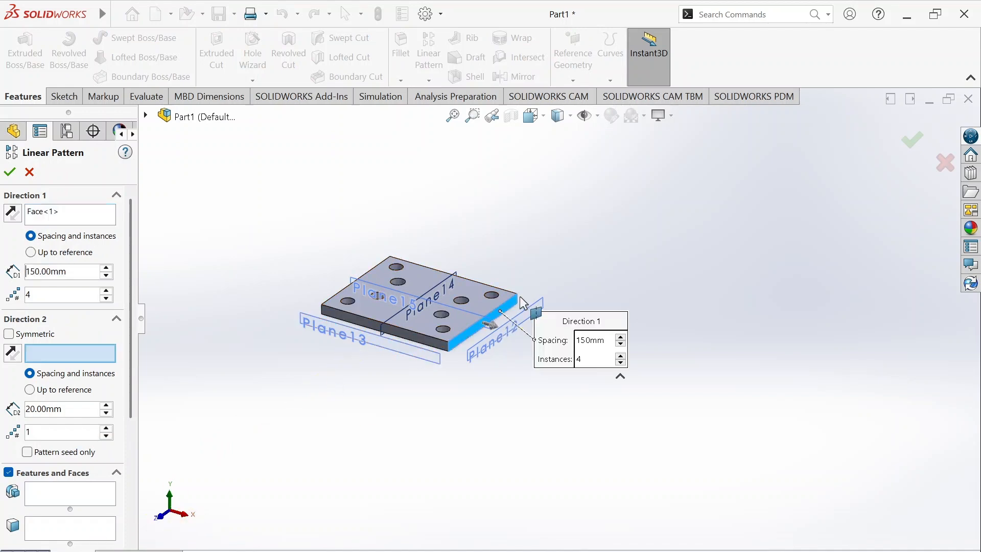
{"action": "left_click", "coordinate": [420, 339]}
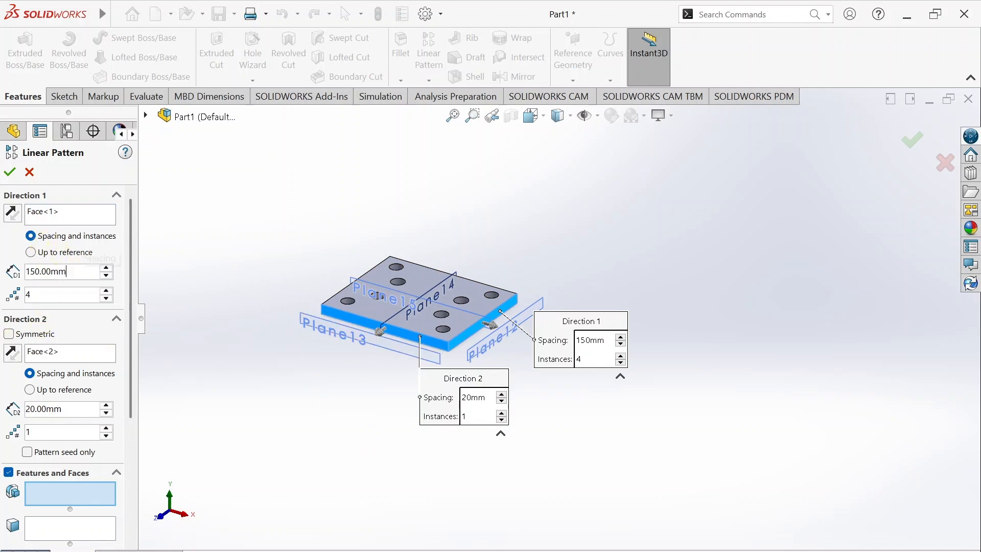
Set the Direction 2 spacing to 100 mm with 2 instances
{"action": "left_click", "coordinate": [35, 411]}
{"action": "left_click_drag", "start_coordinate": [62, 409], "coordinate": [26, 409]}
{"action": "type", "text": "7"}
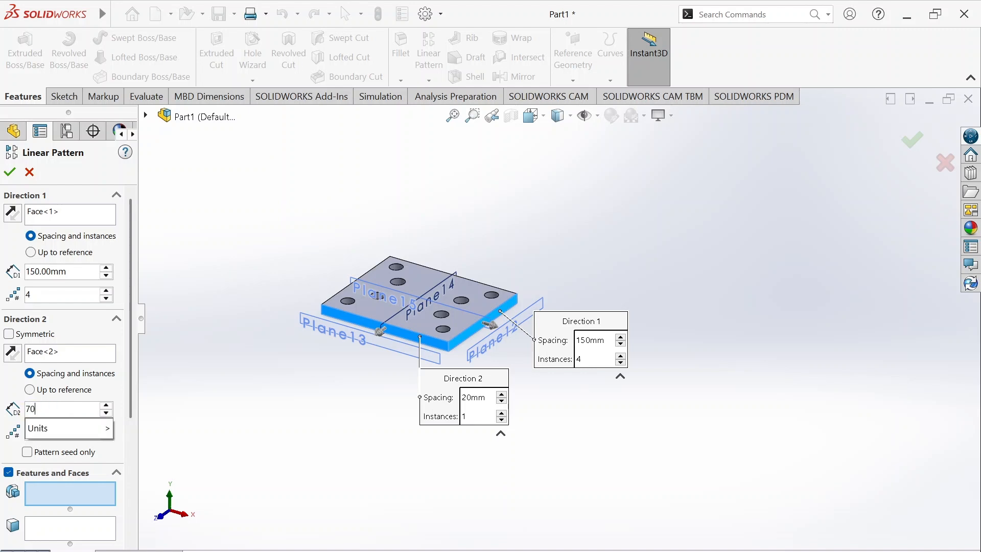
{"action": "key", "text": "BackSpace"}
{"action": "type", "text": "10"}
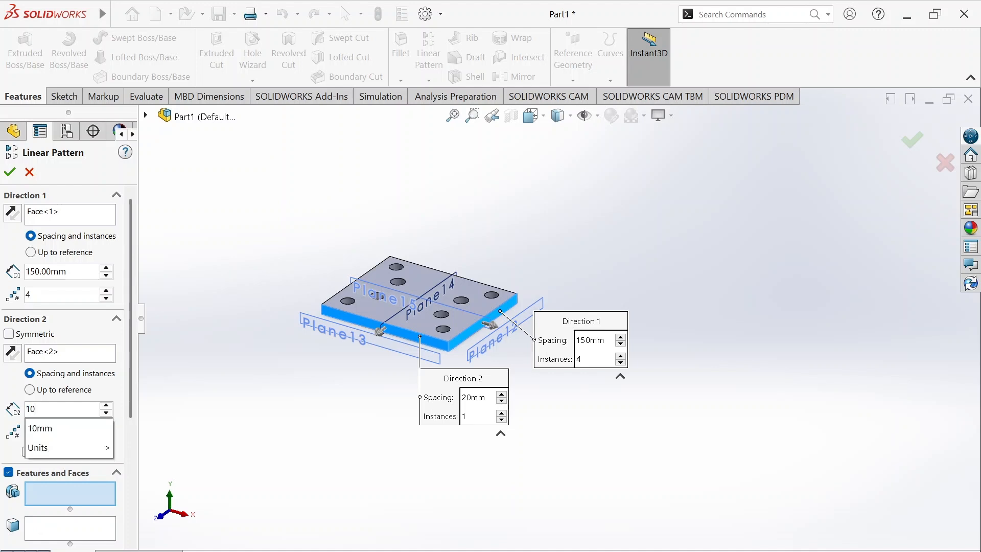
{"action": "type", "text": "0"}
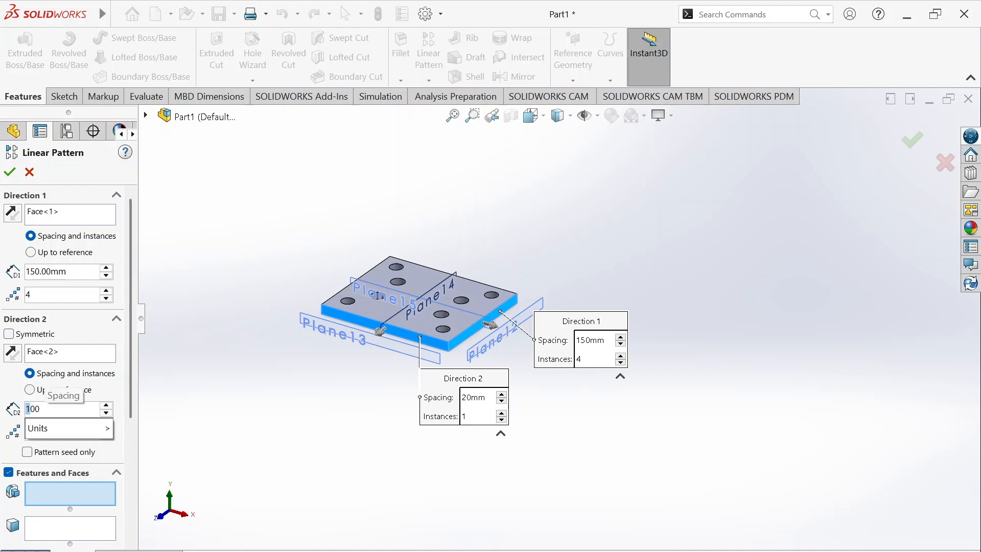
{"action": "key", "text": "Return"}
{"action": "left_click", "coordinate": [32, 295]}
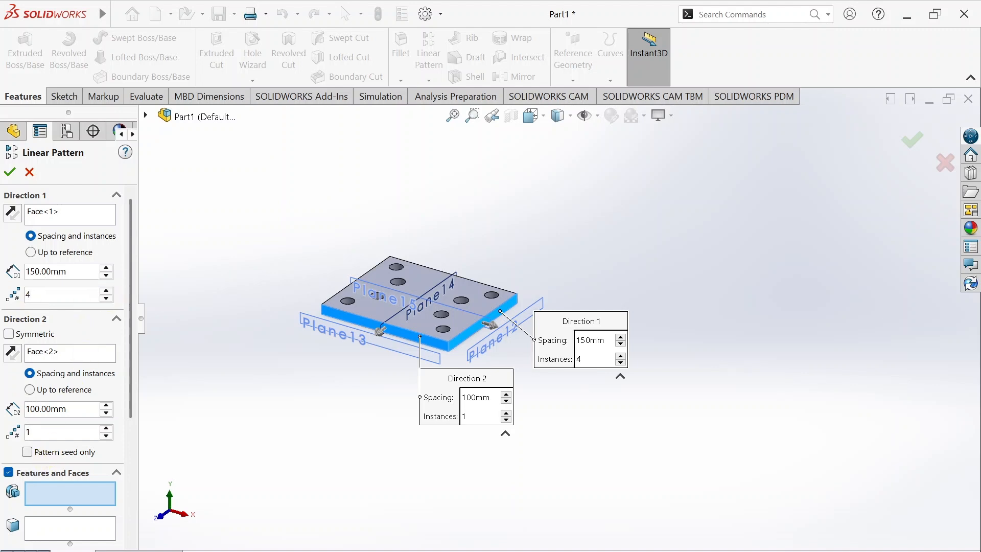
{"action": "key", "text": "BackSpace"}
{"action": "type", "text": "2"}
Switch the linear pattern from features and faces to bodies and pick the drilled plate as the body
{"action": "left_click_drag", "start_coordinate": [134, 323], "coordinate": [135, 421]}
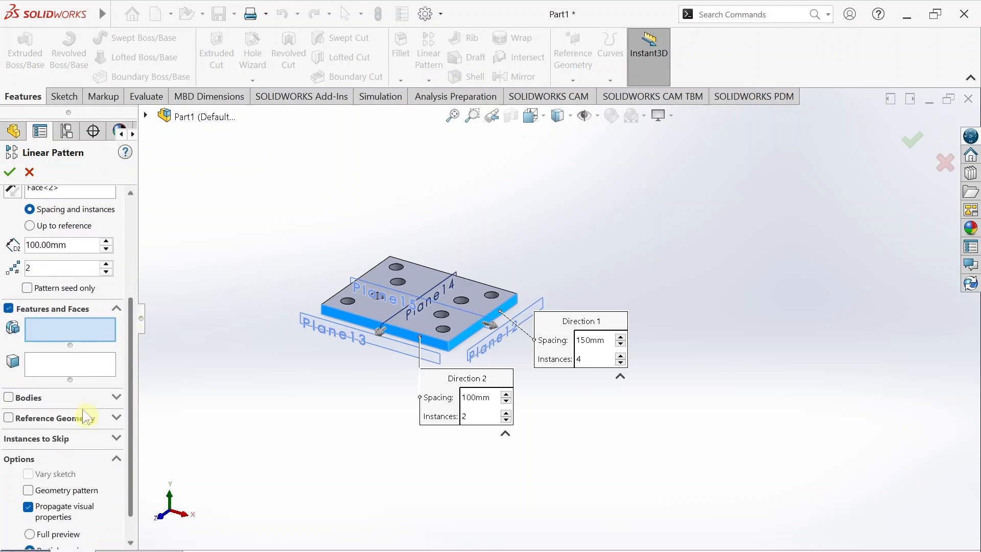
{"action": "left_click", "coordinate": [9, 397]}
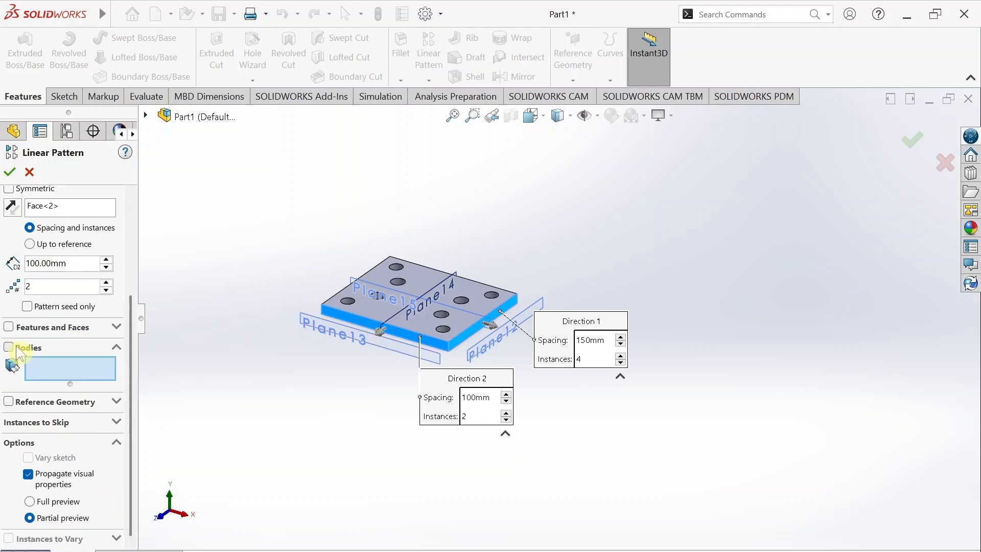
{"action": "left_click", "coordinate": [396, 323]}
{"action": "left_click", "coordinate": [422, 280]}
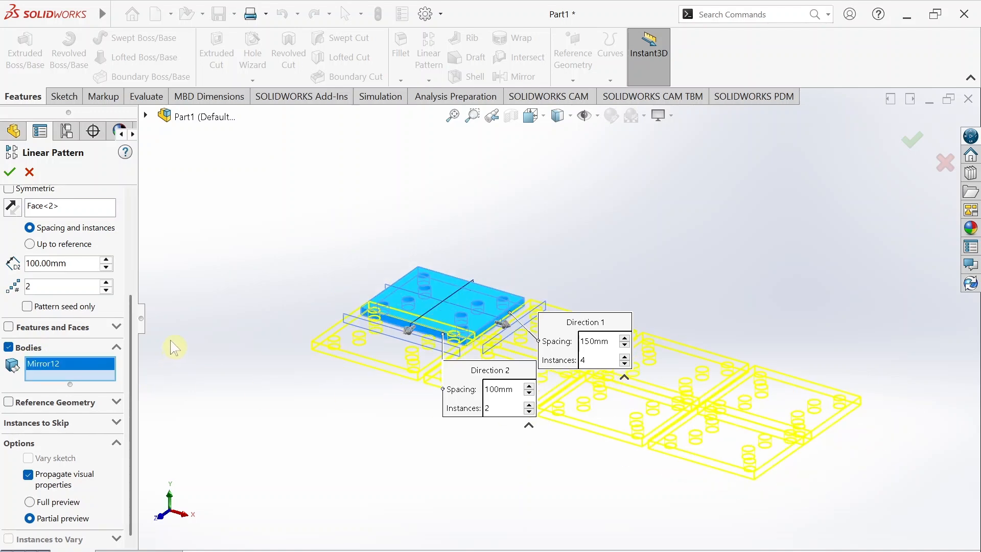
Enable Pattern seed only for Direction 2 so that direction copies just the original plate
{"action": "scroll", "coordinate": [711, 307], "scroll_direction": "down", "scroll_amount": 1}
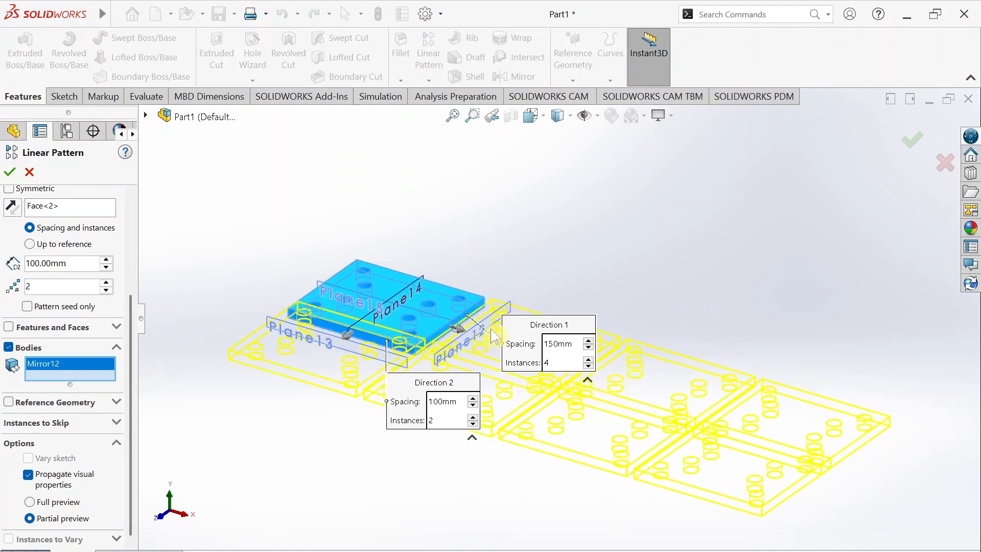
{"action": "scroll", "coordinate": [132, 299], "scroll_direction": "up", "scroll_amount": 1}
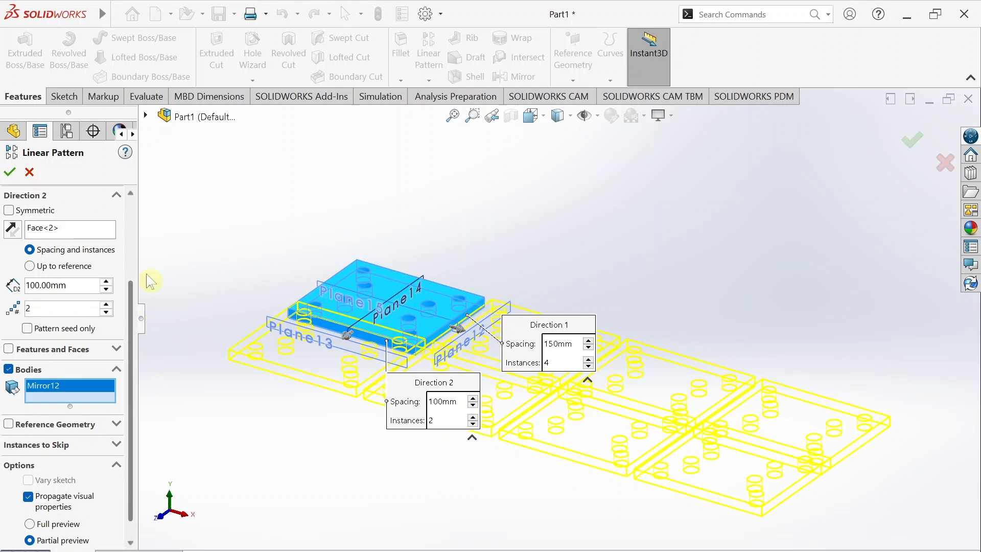
{"action": "left_click_drag", "start_coordinate": [130, 306], "coordinate": [141, 246]}
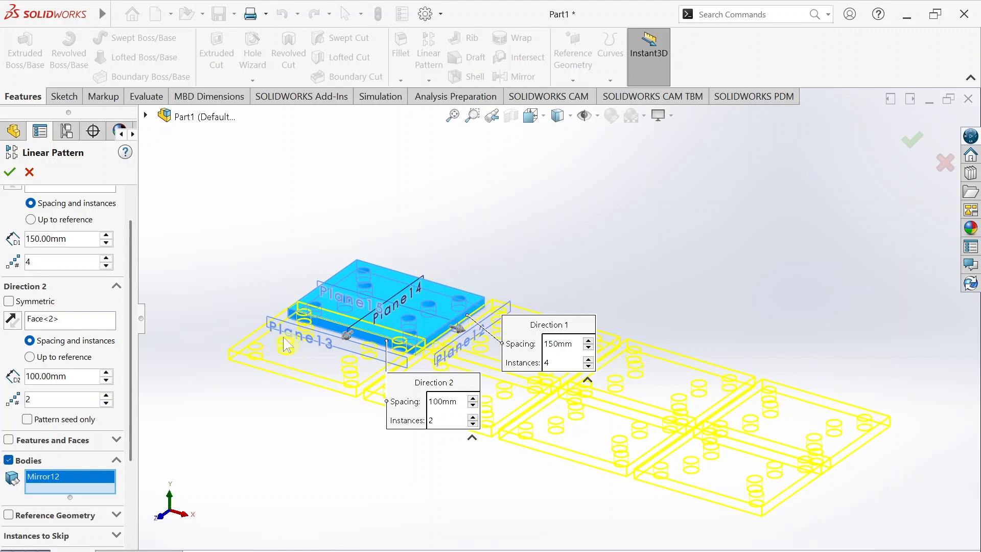
{"action": "left_click", "coordinate": [27, 420]}
{"action": "scroll", "coordinate": [138, 363], "scroll_direction": "down", "scroll_amount": 1}
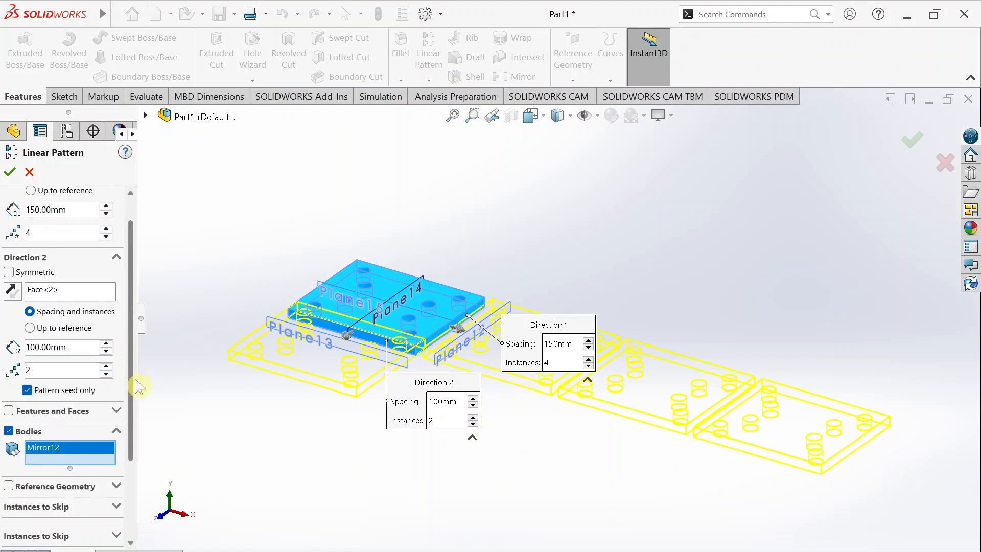
Set the Direction 2 spacing of the plate body pattern to 120 mm
{"action": "scroll", "coordinate": [142, 359], "scroll_direction": "up", "scroll_amount": 2}
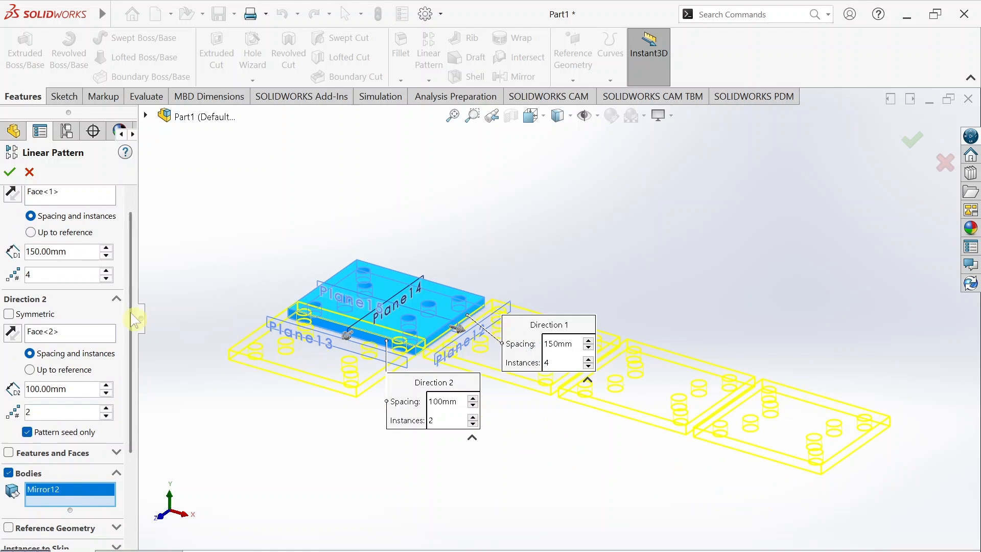
{"action": "scroll", "coordinate": [132, 286], "scroll_direction": "up", "scroll_amount": 1}
{"action": "scroll", "coordinate": [129, 329], "scroll_direction": "down", "scroll_amount": 2}
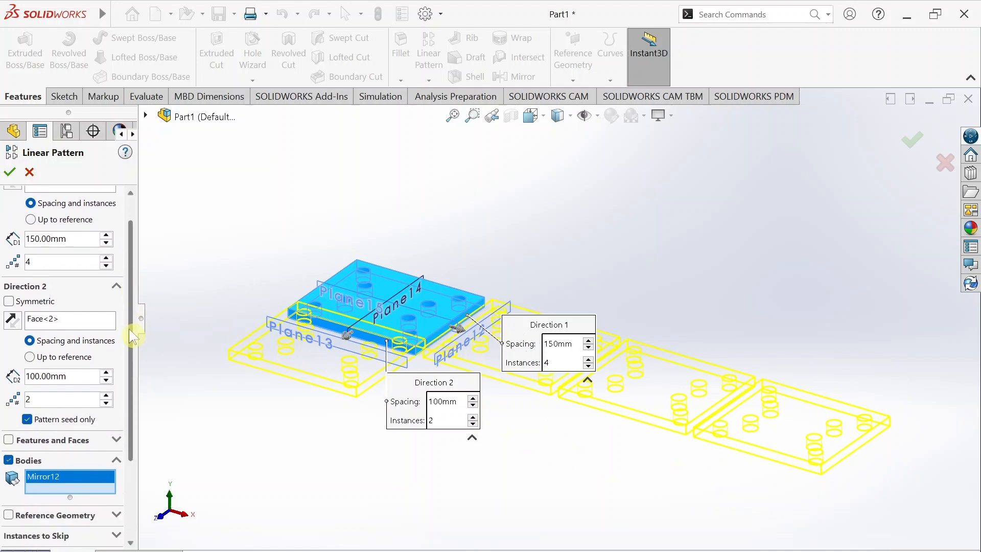
{"action": "scroll", "coordinate": [129, 329], "scroll_direction": "down", "scroll_amount": 3}
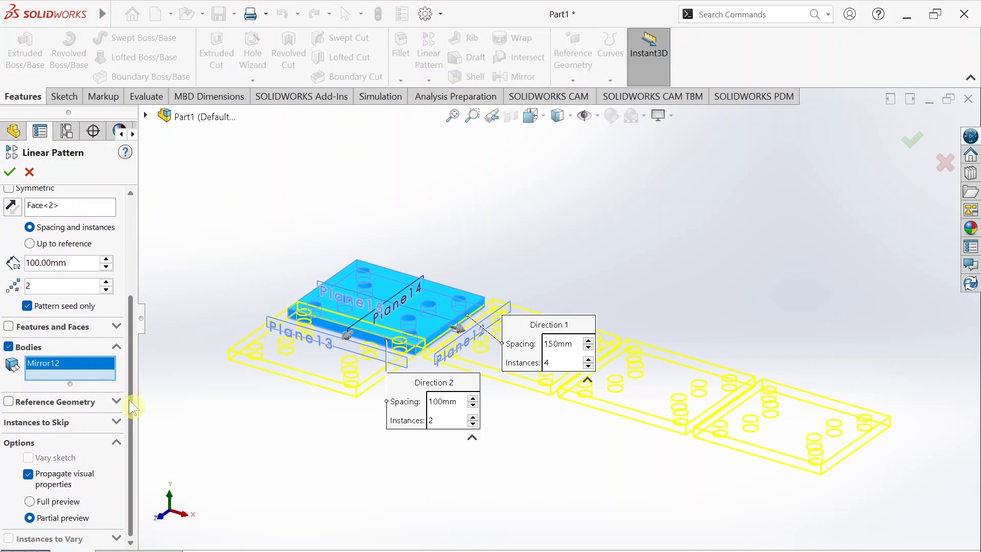
{"action": "scroll", "coordinate": [128, 401], "scroll_direction": "up", "scroll_amount": 2}
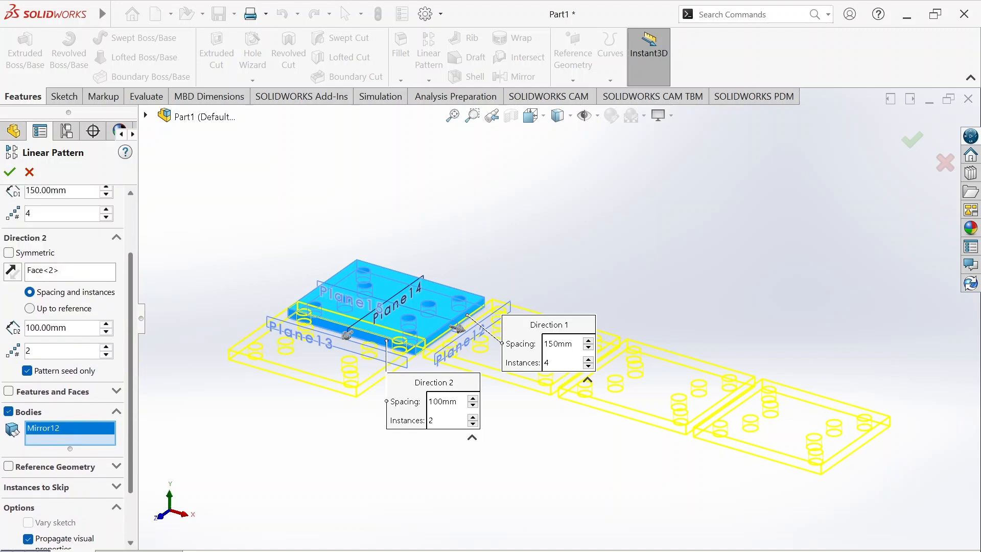
{"action": "left_click_drag", "start_coordinate": [70, 328], "coordinate": [12, 335]}
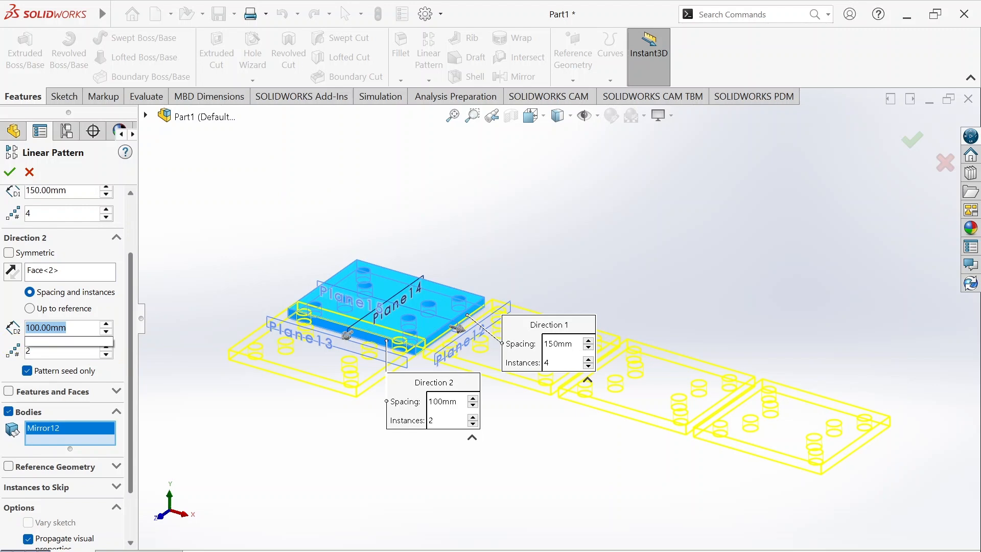
{"action": "type", "text": "120"}
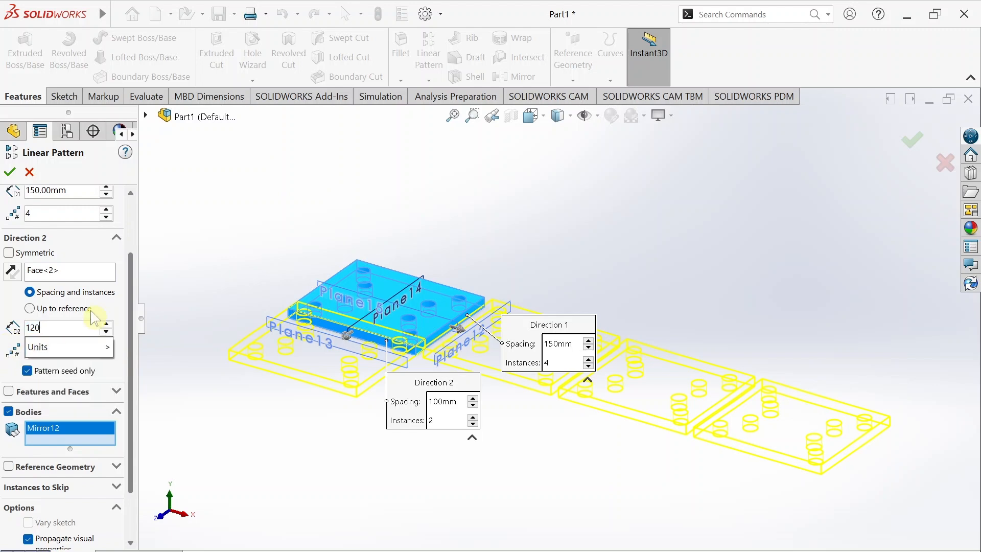
{"action": "key", "text": "Return"}
Show the instances available to skip, leave them all included, and accept the two-direction plate pattern
{"action": "scroll", "coordinate": [138, 345], "scroll_direction": "down", "scroll_amount": 1}
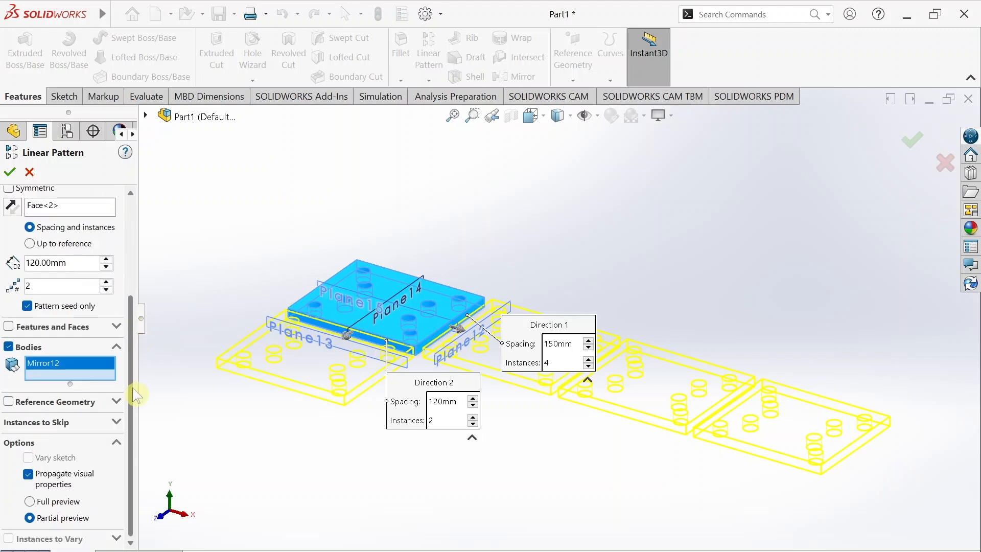
{"action": "left_click", "coordinate": [116, 423]}
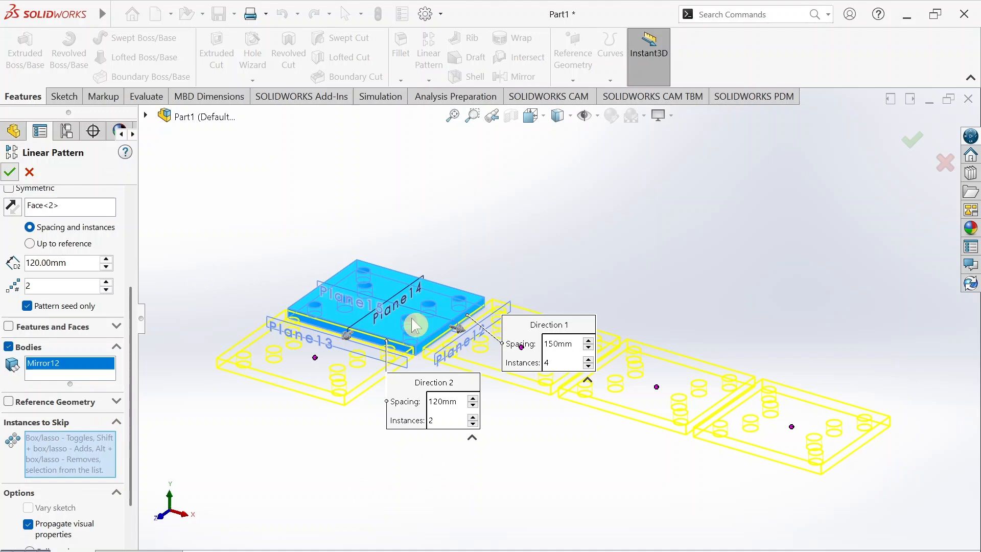
{"action": "key", "text": "Return"}
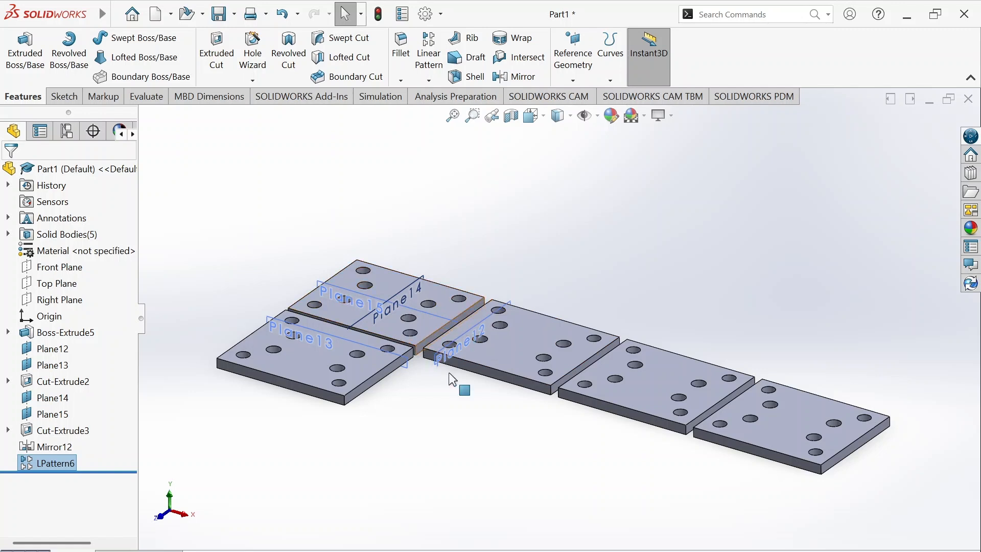
{"action": "left_click", "coordinate": [449, 400]}
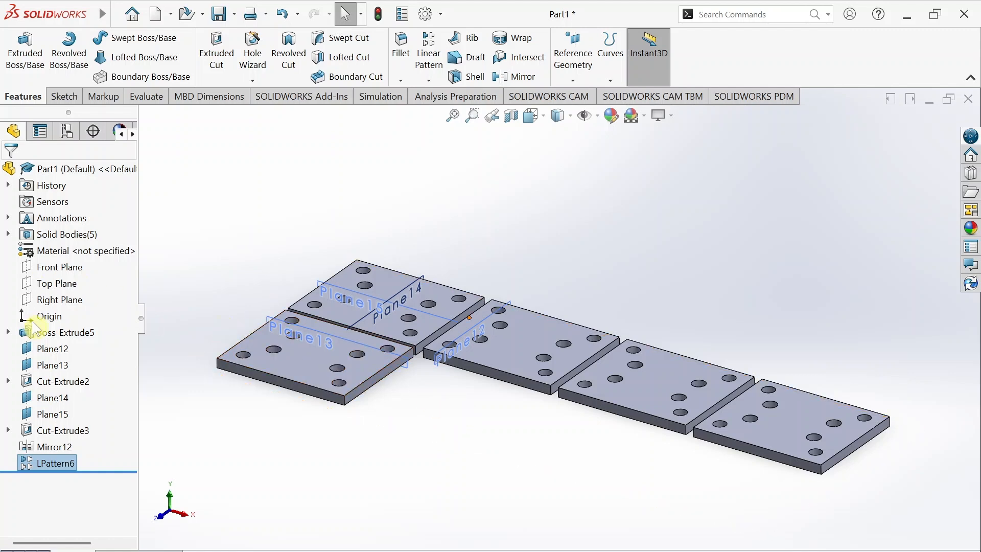
Sketch a diagonal line about 636 mm long on the Top Plane, starting from the outer corner of the original drilled plate
{"action": "left_click", "coordinate": [59, 285]}
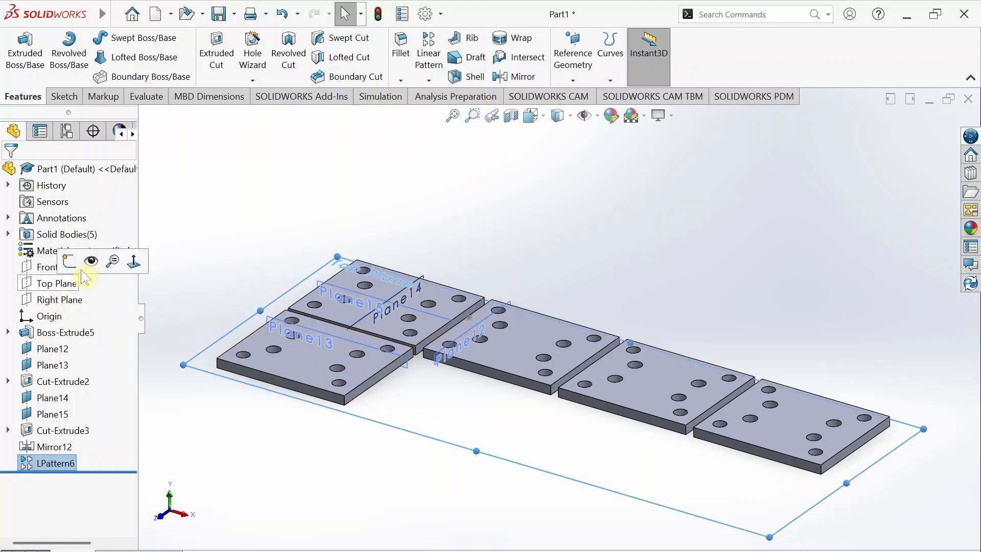
{"action": "left_click", "coordinate": [68, 261]}
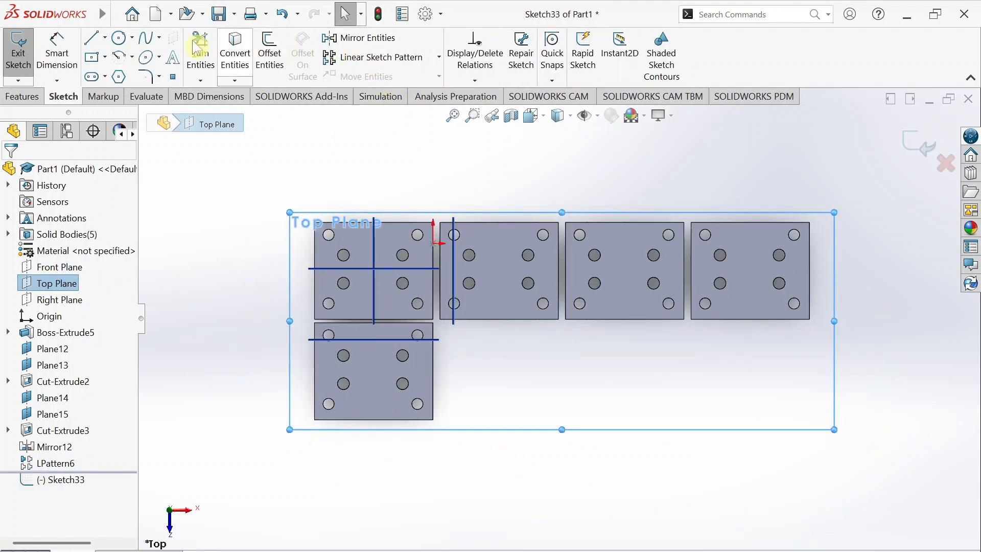
{"action": "left_click", "coordinate": [92, 37]}
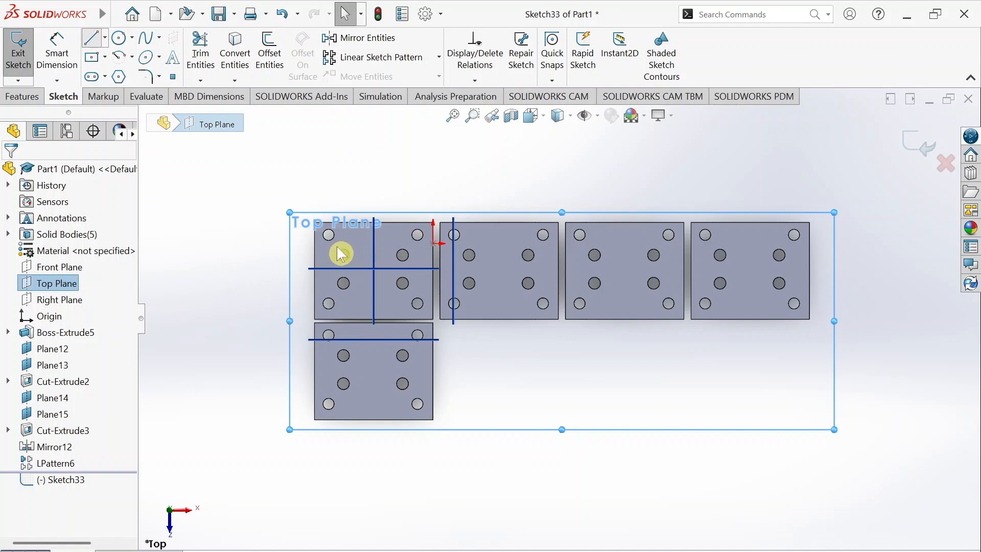
{"action": "left_click", "coordinate": [314, 223]}
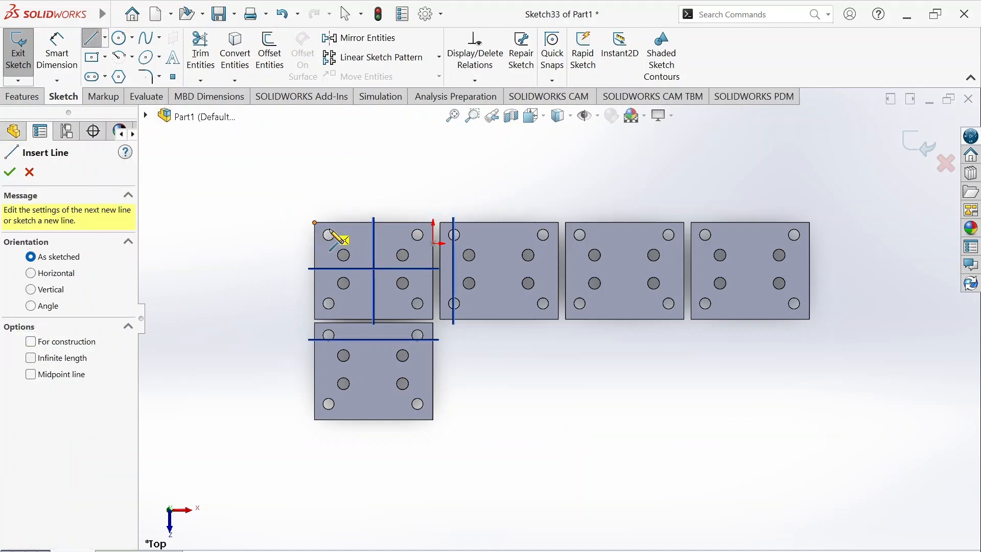
{"action": "double_click", "coordinate": [808, 422]}
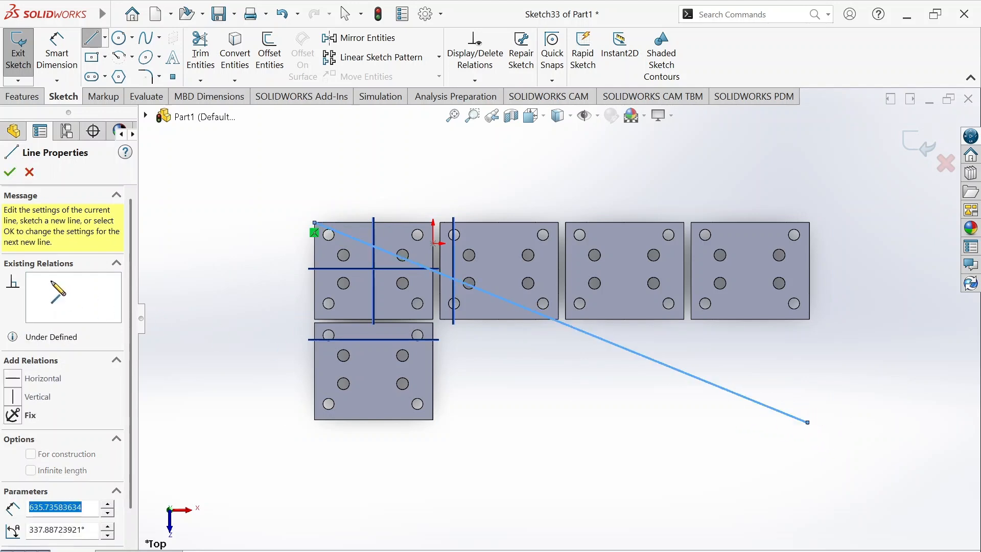
{"action": "left_click", "coordinate": [10, 173]}
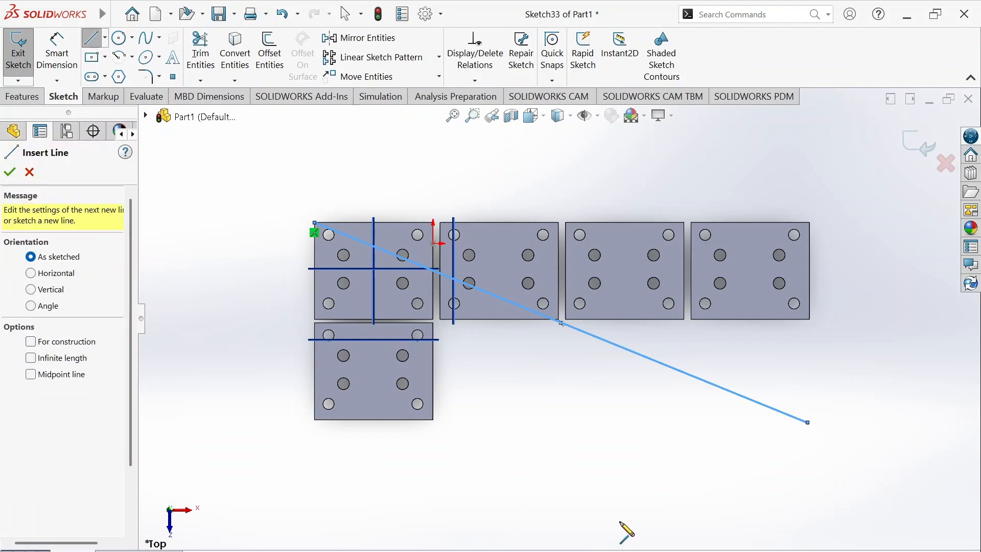
{"action": "middle_click_drag", "start_coordinate": [624, 531], "coordinate": [624, 335]}
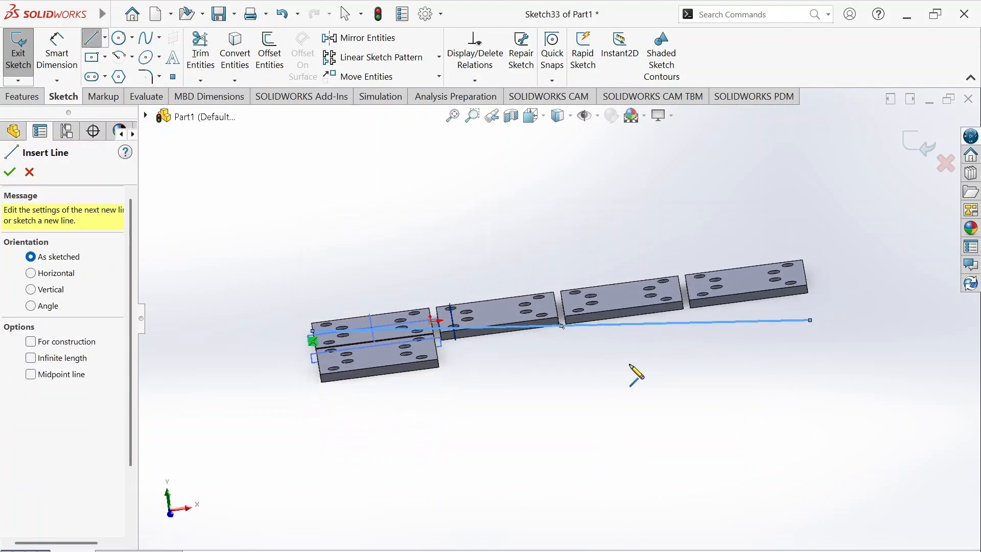
{"action": "middle_click_drag", "start_coordinate": [635, 373], "coordinate": [642, 455]}
{"action": "left_click", "coordinate": [11, 173]}
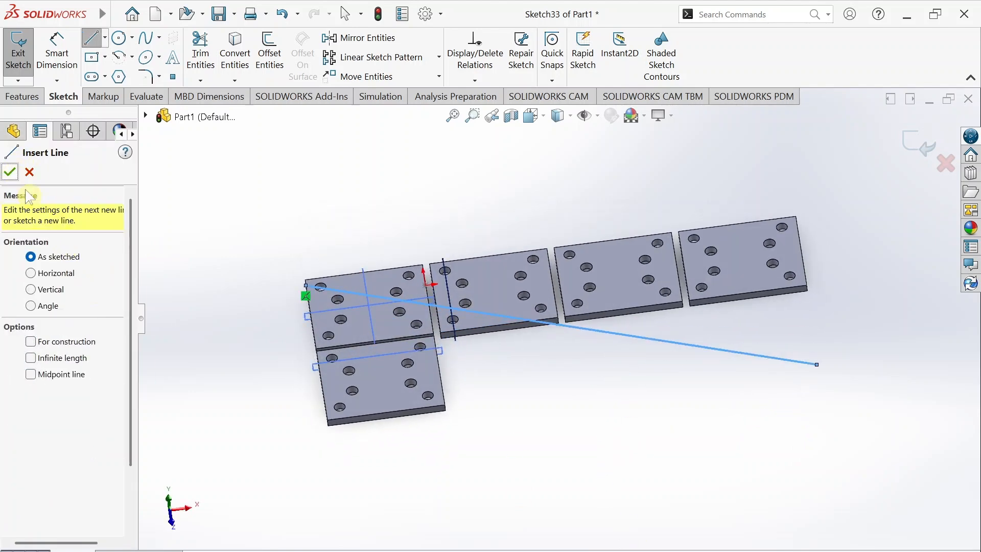
{"action": "key", "text": "Escape"}
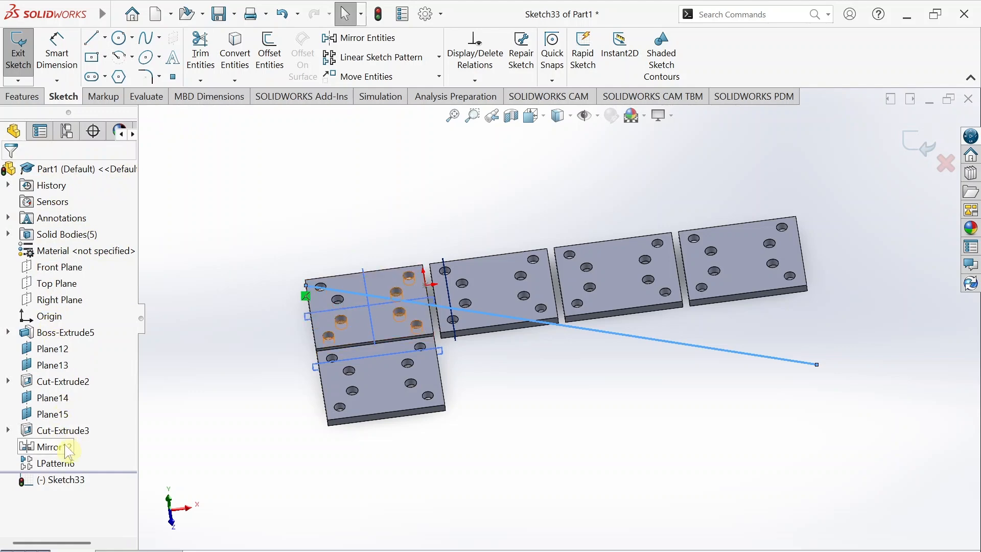
Exit the sketch and delete the existing two-direction linear pattern of the plate
{"action": "left_click", "coordinate": [64, 464]}
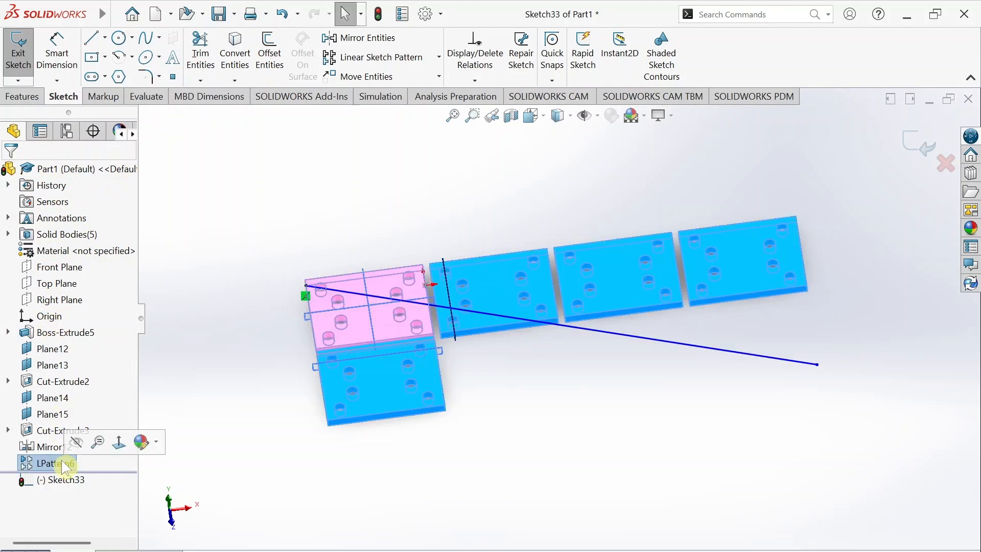
{"action": "right_click", "coordinate": [64, 464]}
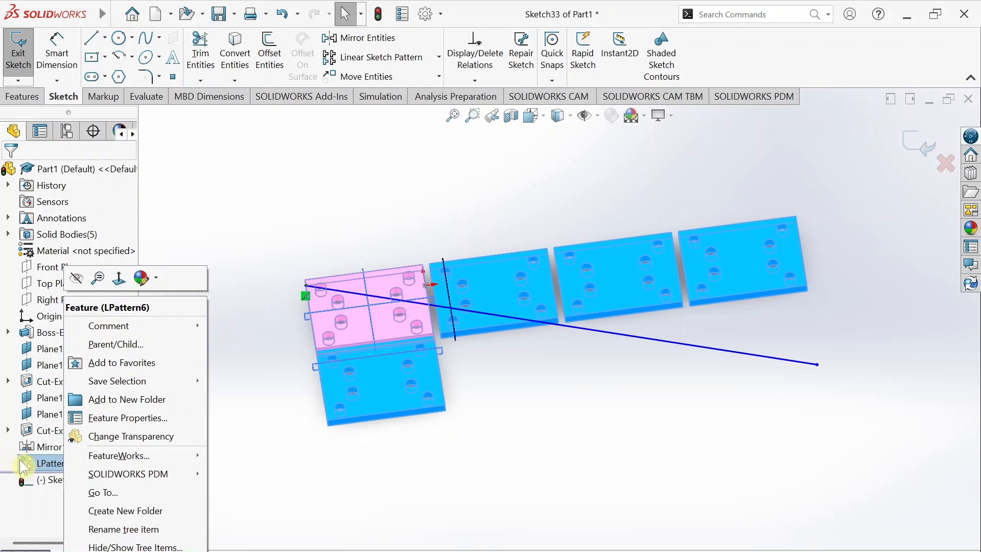
{"action": "left_click", "coordinate": [11, 43]}
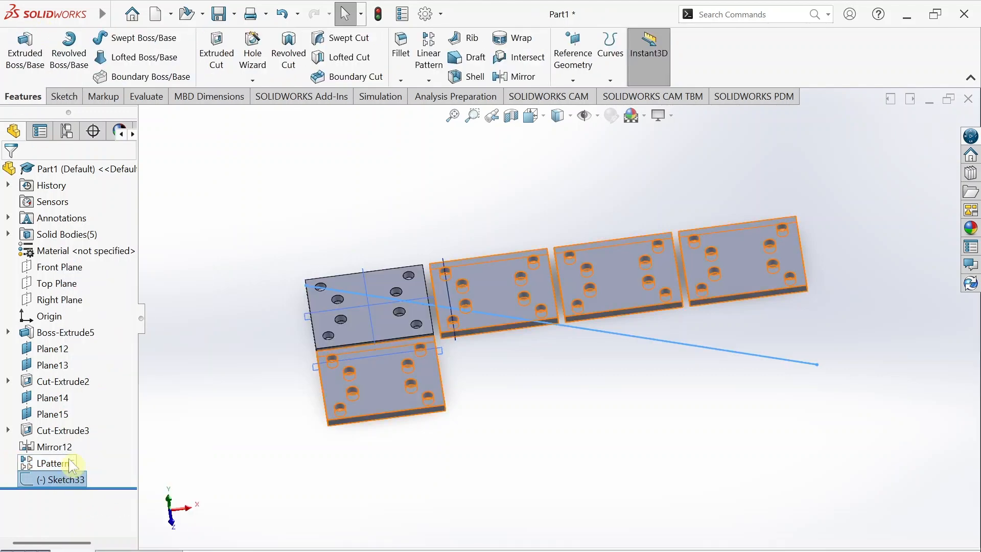
{"action": "right_click", "coordinate": [69, 458]}
{"action": "left_click", "coordinate": [134, 344]}
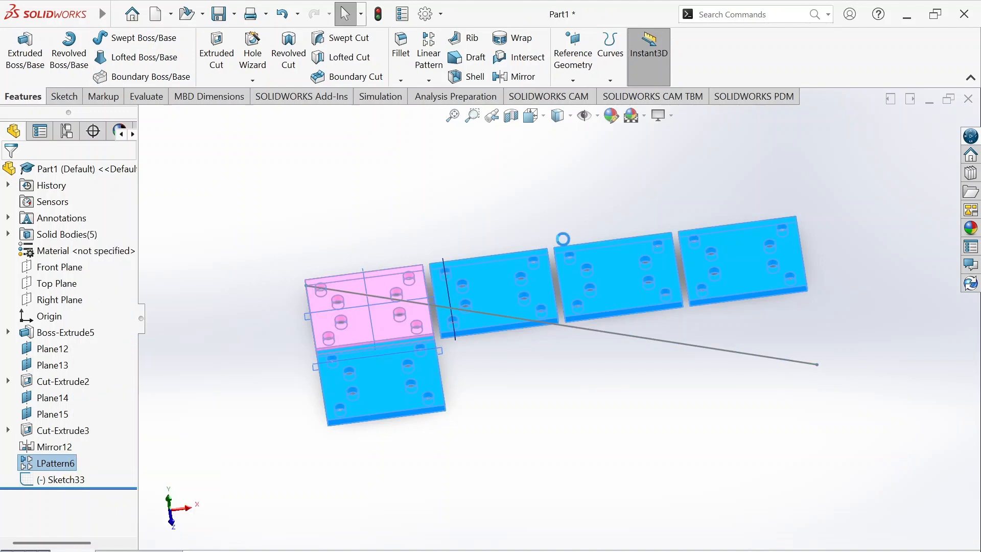
{"action": "left_click", "coordinate": [588, 213]}
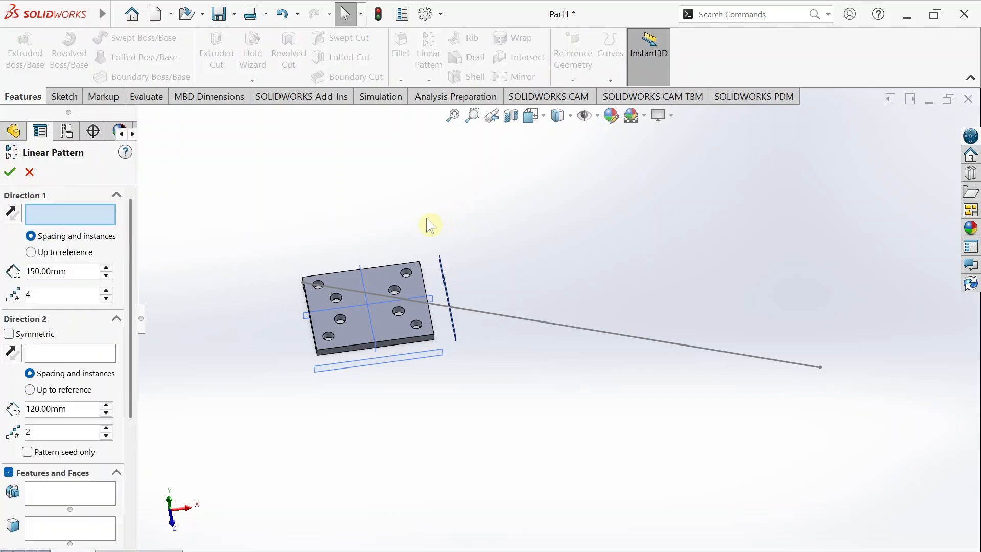
Set up a linear pattern with the diagonal sketch line as Direction 1 and the drilled plate as the body to pattern
{"action": "left_click", "coordinate": [698, 350]}
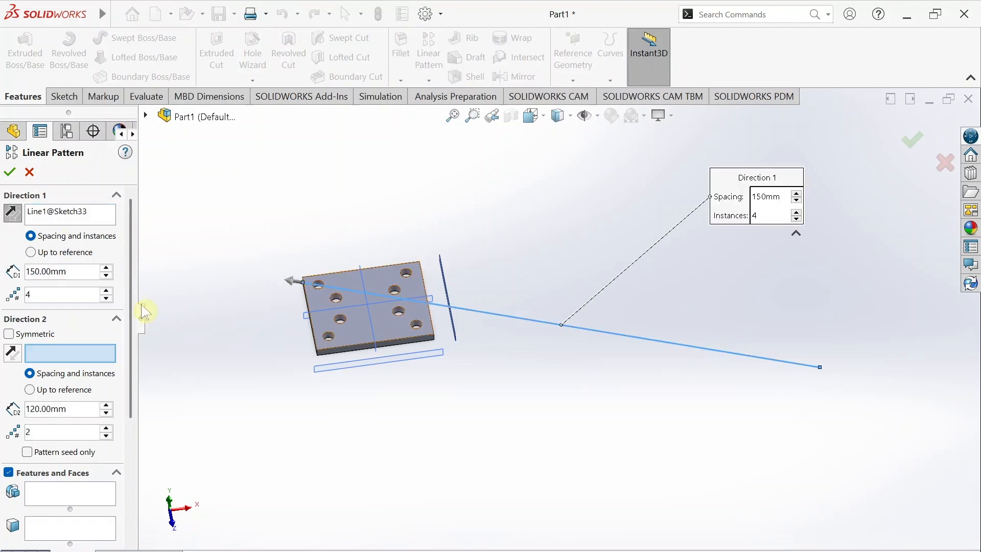
{"action": "scroll", "coordinate": [132, 276], "scroll_direction": "down", "scroll_amount": 3}
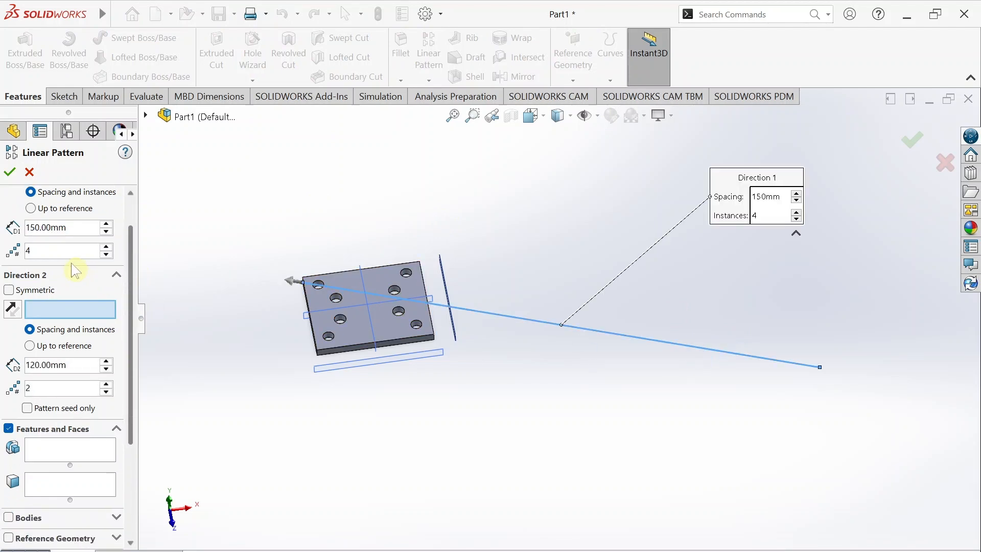
{"action": "scroll", "coordinate": [138, 293], "scroll_direction": "down", "scroll_amount": 5}
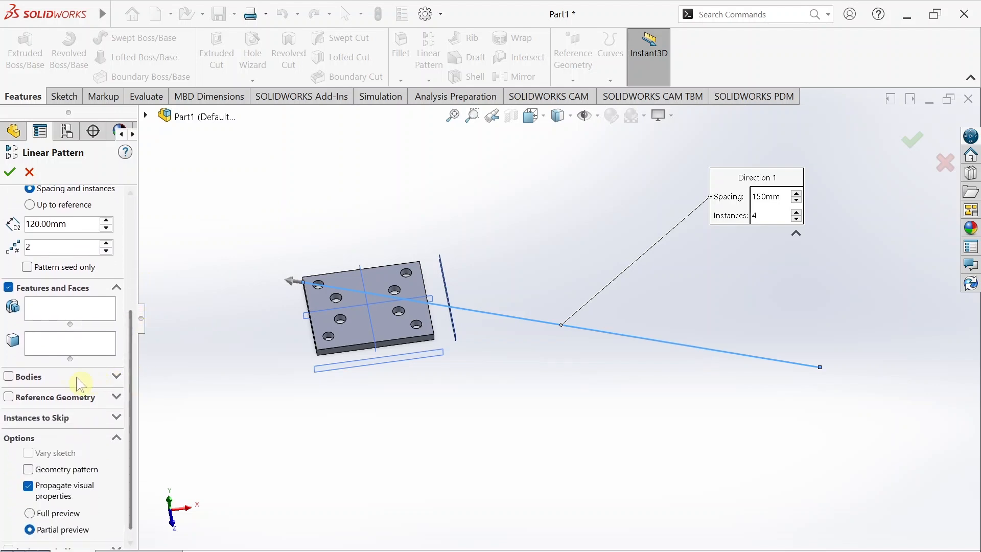
{"action": "left_click", "coordinate": [16, 377]}
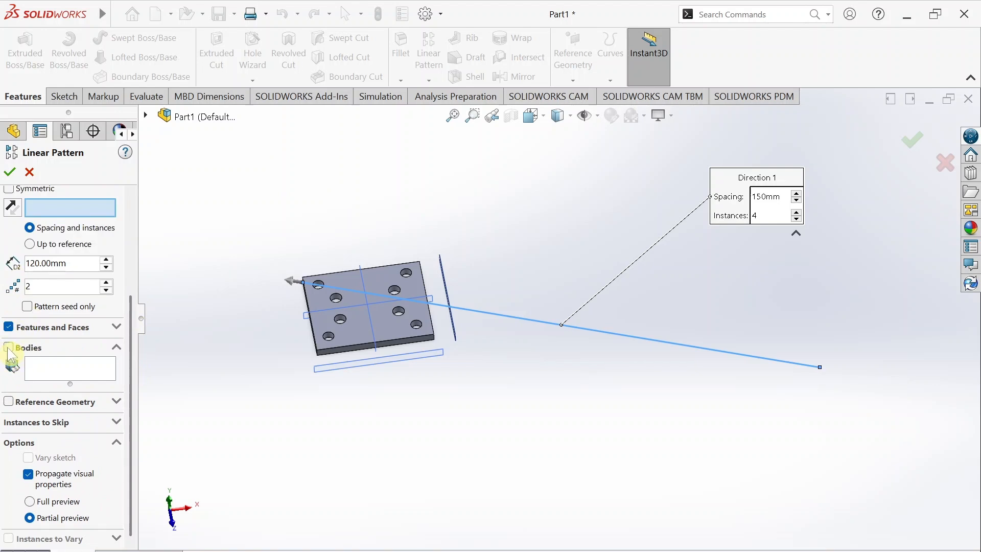
{"action": "left_click", "coordinate": [9, 348]}
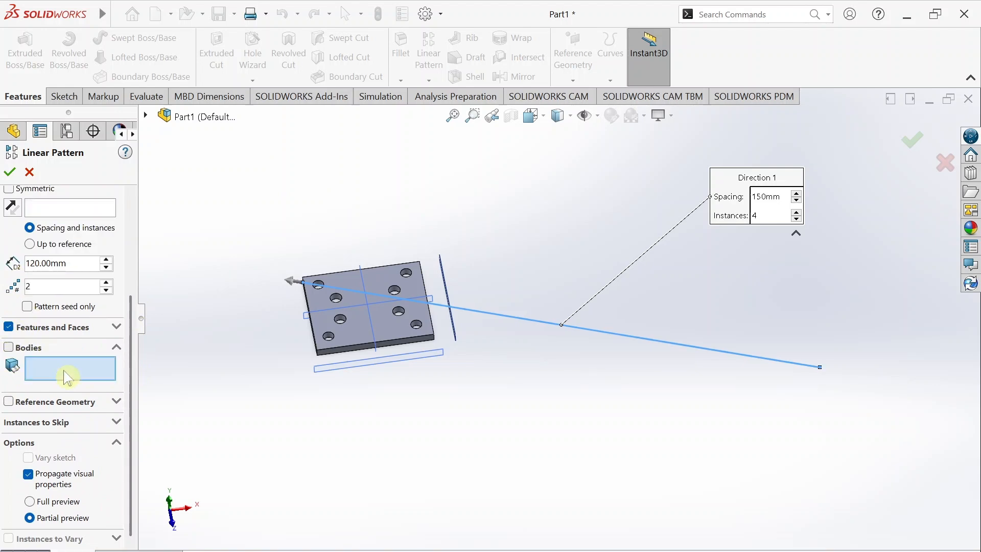
{"action": "left_click", "coordinate": [345, 280]}
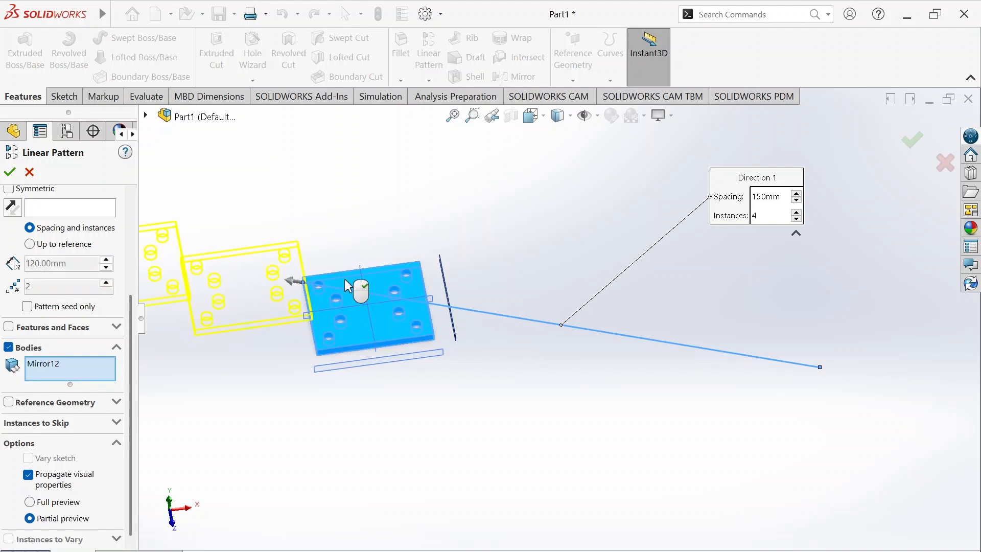
Reverse Direction 1 so the plate copies run along the diagonal line instead of away from it
{"action": "scroll", "coordinate": [481, 320], "scroll_direction": "up", "scroll_amount": 2}
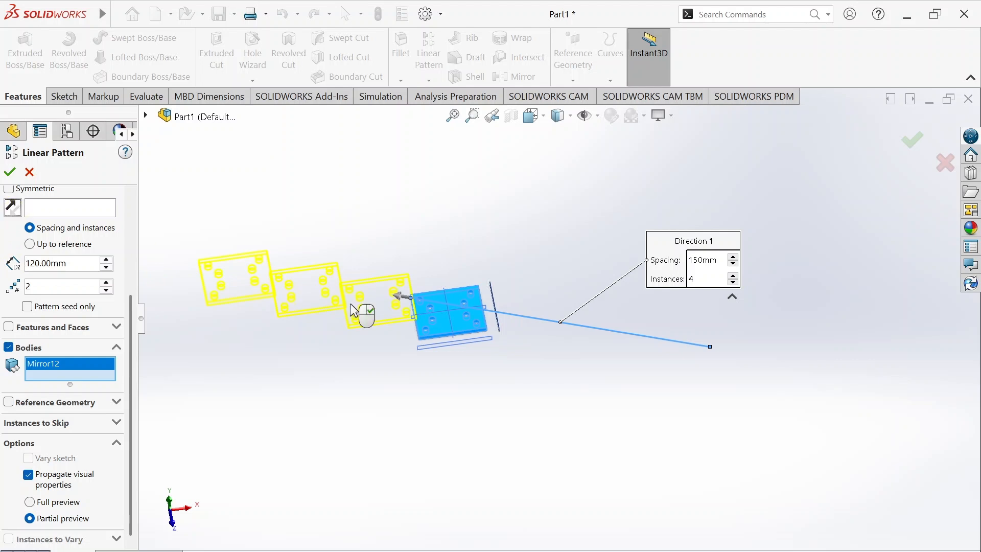
{"action": "scroll", "coordinate": [416, 302], "scroll_direction": "down", "scroll_amount": 2}
{"action": "scroll", "coordinate": [480, 311], "scroll_direction": "down", "scroll_amount": 1}
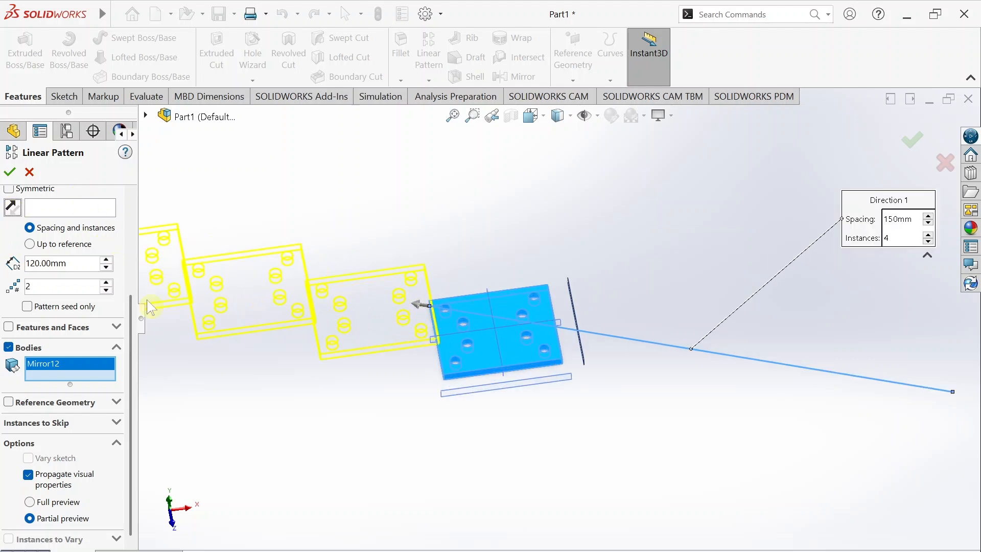
{"action": "left_click_drag", "start_coordinate": [130, 330], "coordinate": [131, 217]}
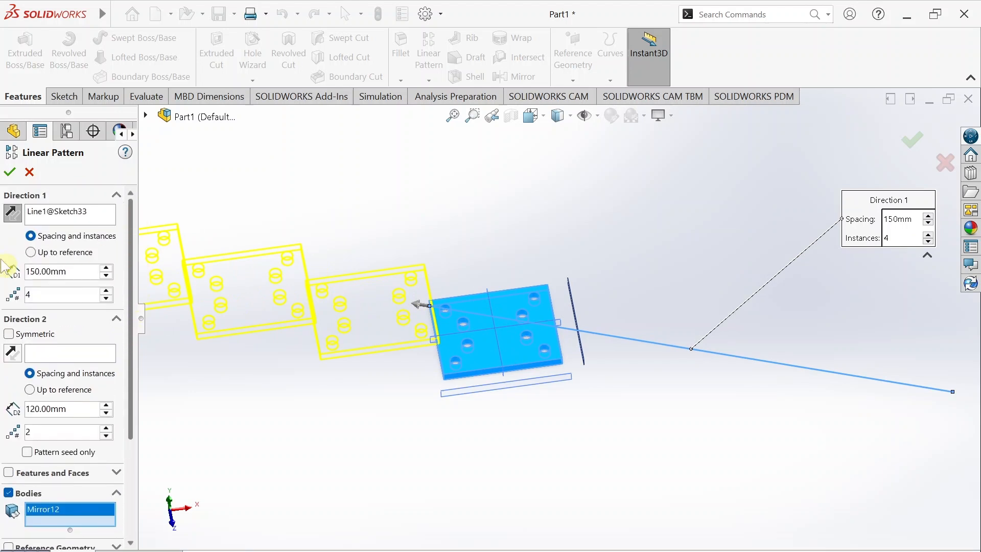
{"action": "left_click", "coordinate": [12, 215]}
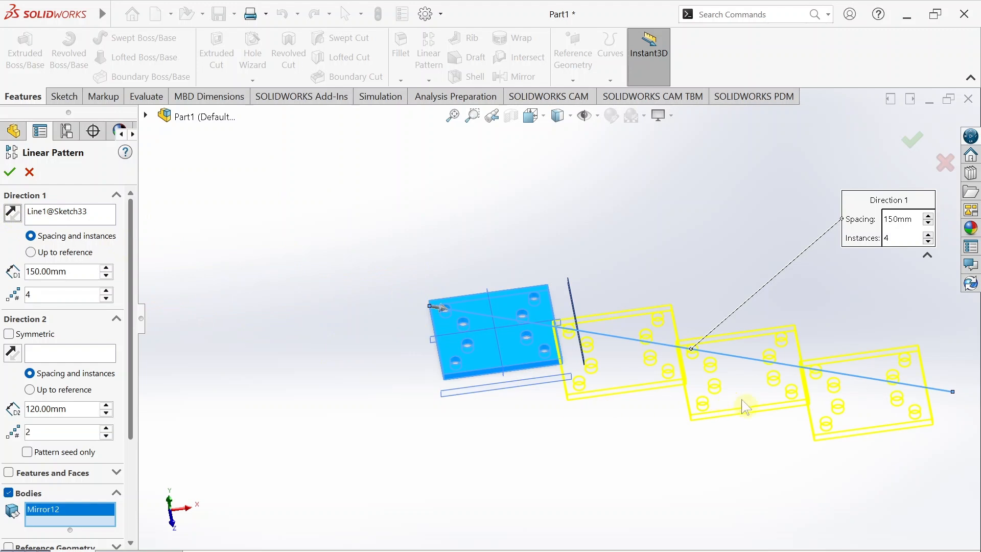
{"action": "scroll", "coordinate": [742, 401], "scroll_direction": "up", "scroll_amount": 1}
{"action": "scroll", "coordinate": [786, 400], "scroll_direction": "down", "scroll_amount": 1}
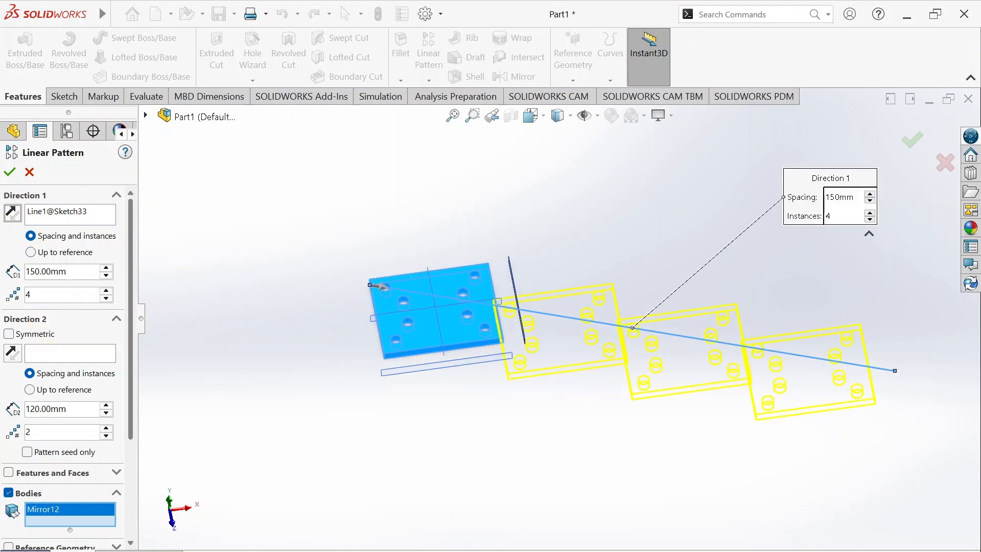
Set the Direction 1 spacing of the diagonal plate pattern to 200 mm
{"action": "double_click", "coordinate": [47, 272]}
{"action": "mouse_move", "coordinate": [35, 272]}
{"action": "left_mouse_down"}
{"action": "mouse_move", "coordinate": [74, 271]}
{"action": "mouse_move", "coordinate": [30, 276]}
{"action": "left_mouse_up"}
{"action": "type", "text": "200"}
{"action": "key", "text": "Return"}
{"action": "scroll", "coordinate": [606, 309], "scroll_direction": "down", "scroll_amount": 2}
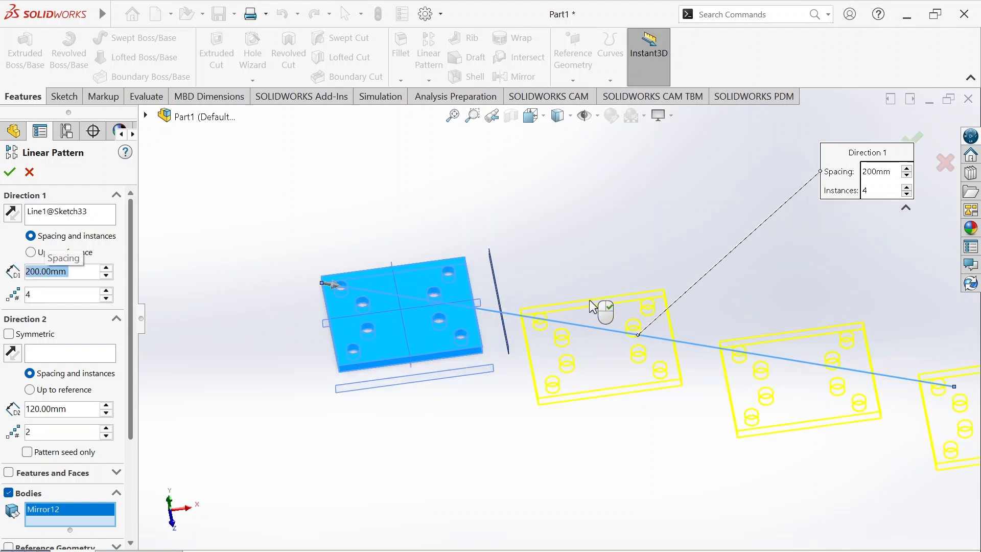
Accept the one-direction pattern of four plate instances along the diagonal sketch line
{"action": "scroll", "coordinate": [560, 302], "scroll_direction": "down", "scroll_amount": 1}
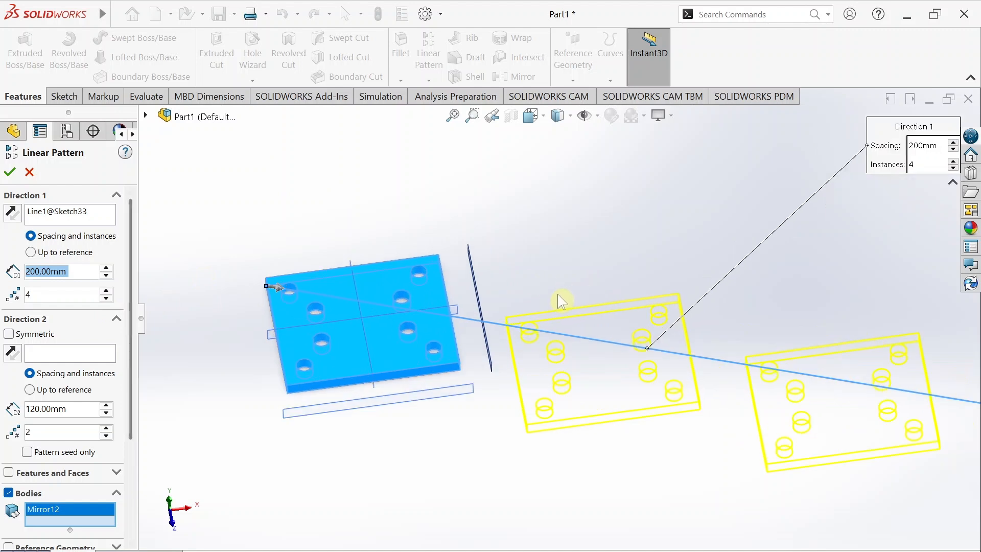
{"action": "scroll", "coordinate": [289, 294], "scroll_direction": "down", "scroll_amount": 1}
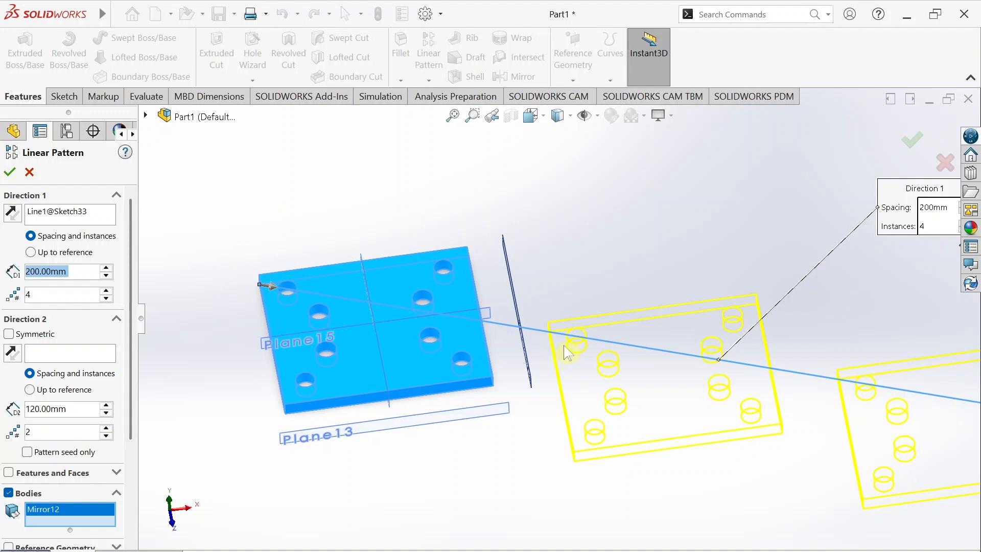
{"action": "scroll", "coordinate": [556, 338], "scroll_direction": "down", "scroll_amount": 2}
{"action": "scroll", "coordinate": [573, 290], "scroll_direction": "down", "scroll_amount": 3}
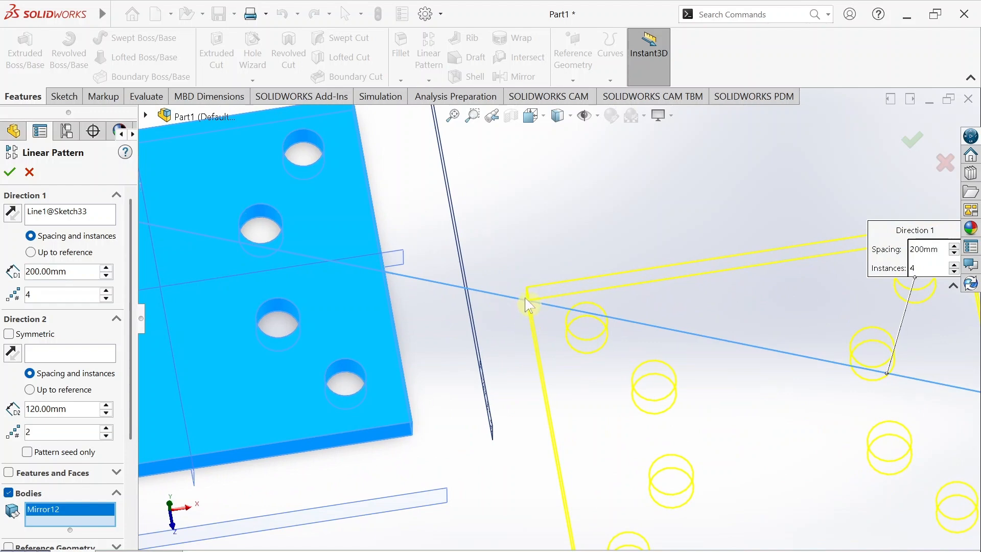
{"action": "scroll", "coordinate": [527, 299], "scroll_direction": "up", "scroll_amount": 4}
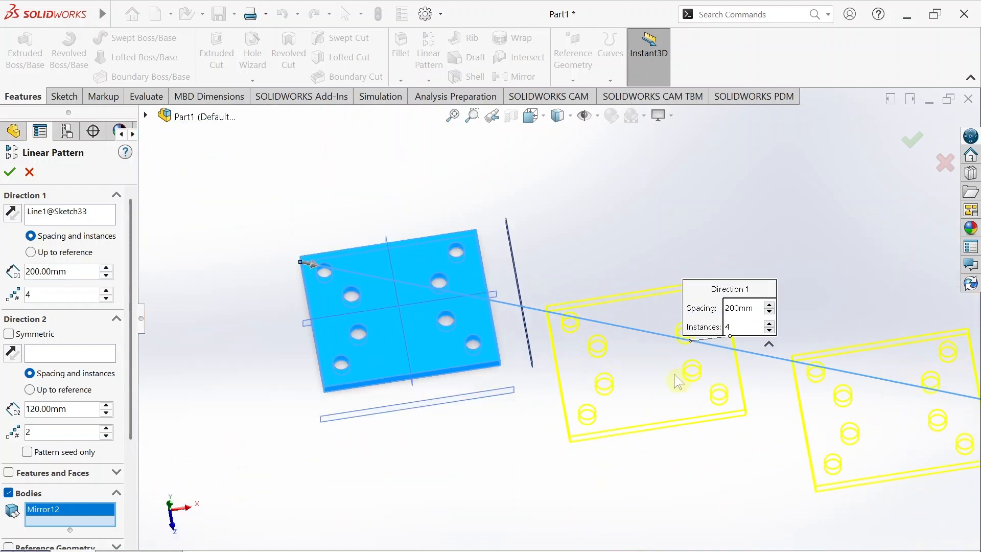
{"action": "scroll", "coordinate": [572, 322], "scroll_direction": "up", "scroll_amount": 2}
{"action": "left_click", "coordinate": [11, 169]}
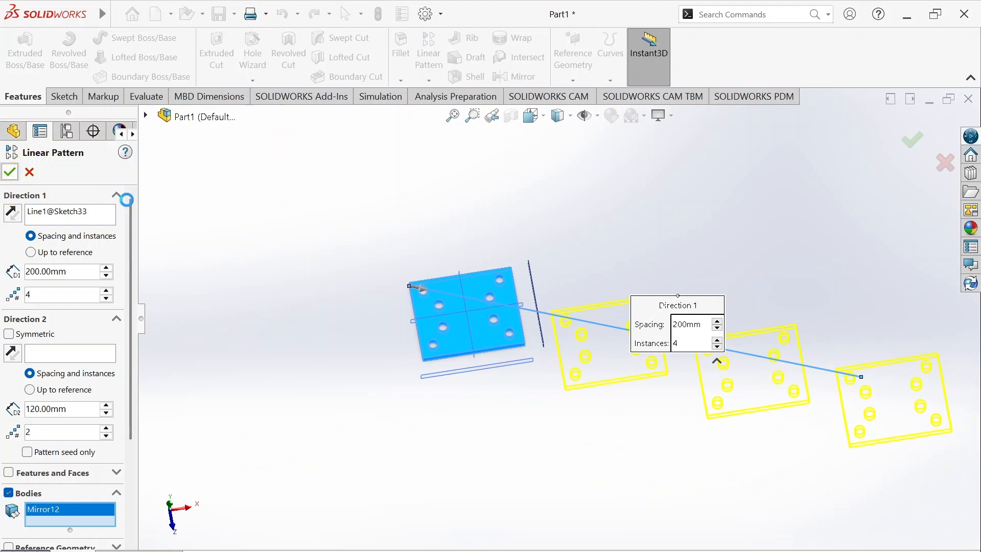